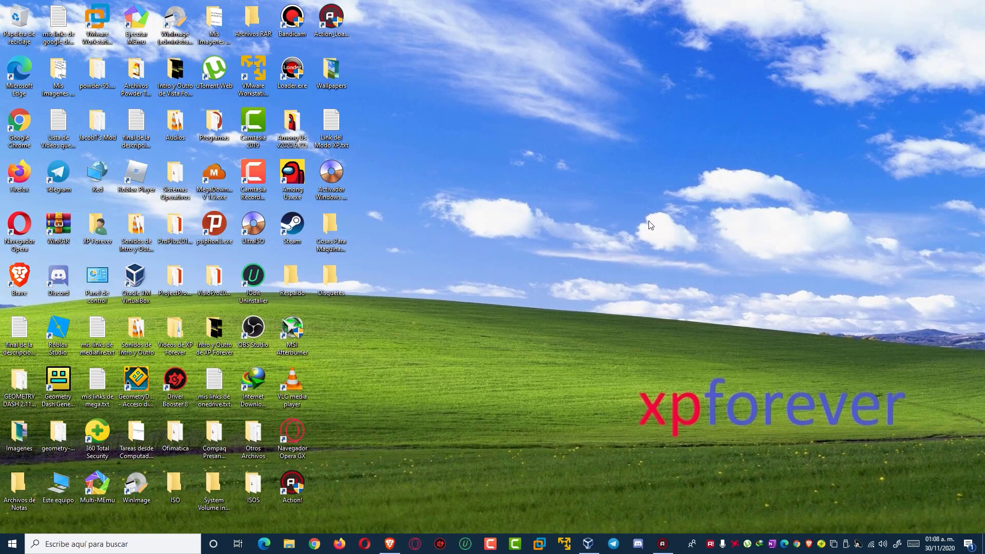
left_click_drag(506, 100, 532, 83)
left_click_drag(459, 56, 816, 439)
left_click_drag(929, 492, 539, 103)
left_click_drag(479, 68, 876, 440)
left_click_drag(910, 472, 417, 98)
left_click_drag(446, 134, 745, 405)
left_click_drag(884, 459, 480, 212)
left_click_drag(431, 110, 882, 457)
left_click_drag(903, 462, 763, 424)
left_click_drag(954, 494, 439, 62)
- Switch to the Windows XP Mode download page in Brave and request the download with Español as the language
mouse_move(385, 546)
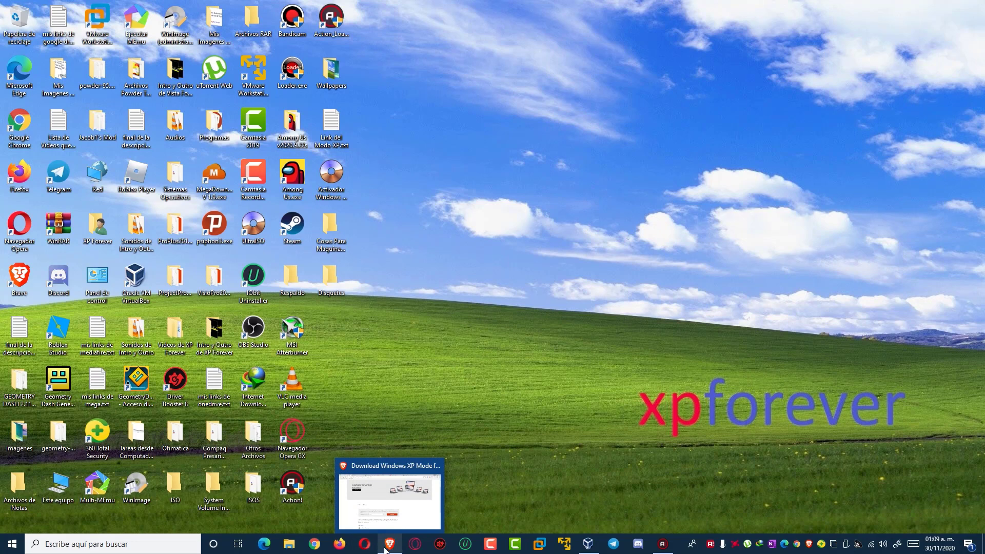
mouse_move(383, 520)
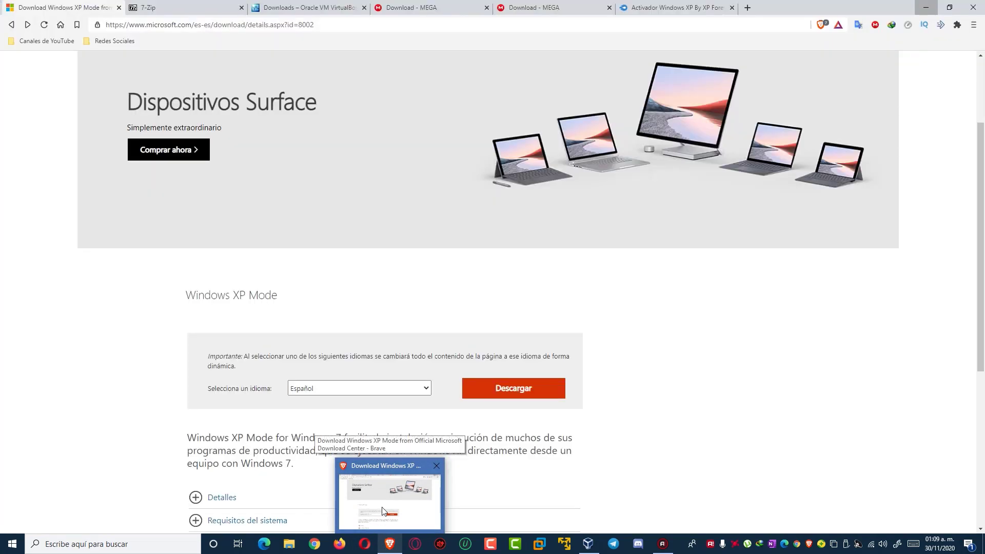
left_click(383, 510)
scroll(307, 424, "up", 2)
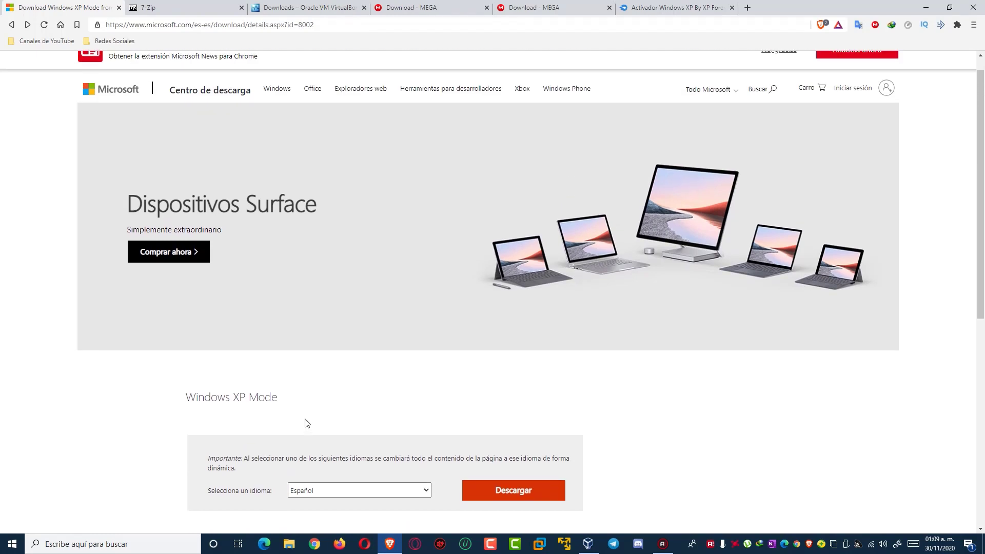
scroll(838, 264, "down", 1)
scroll(837, 263, "up", 1)
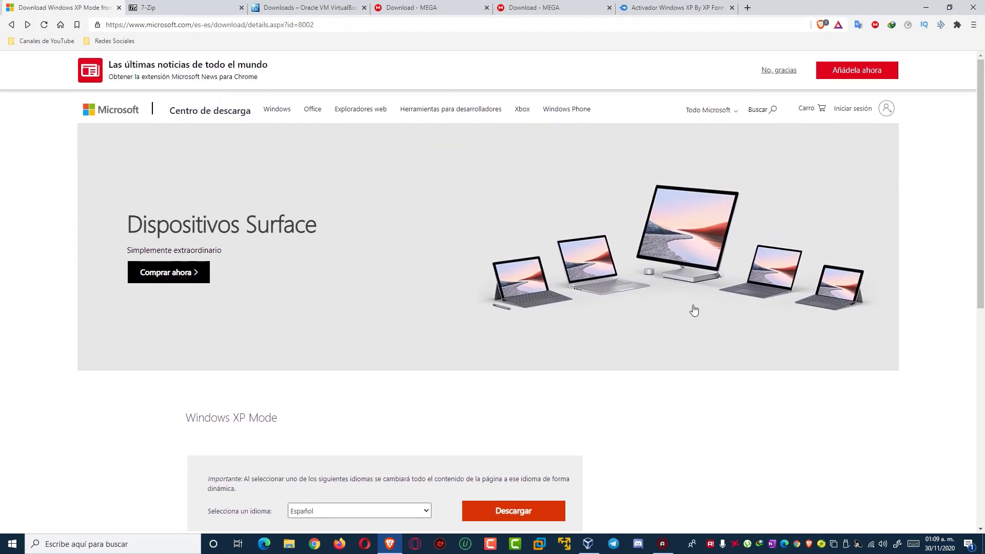
scroll(310, 77, "down", 2)
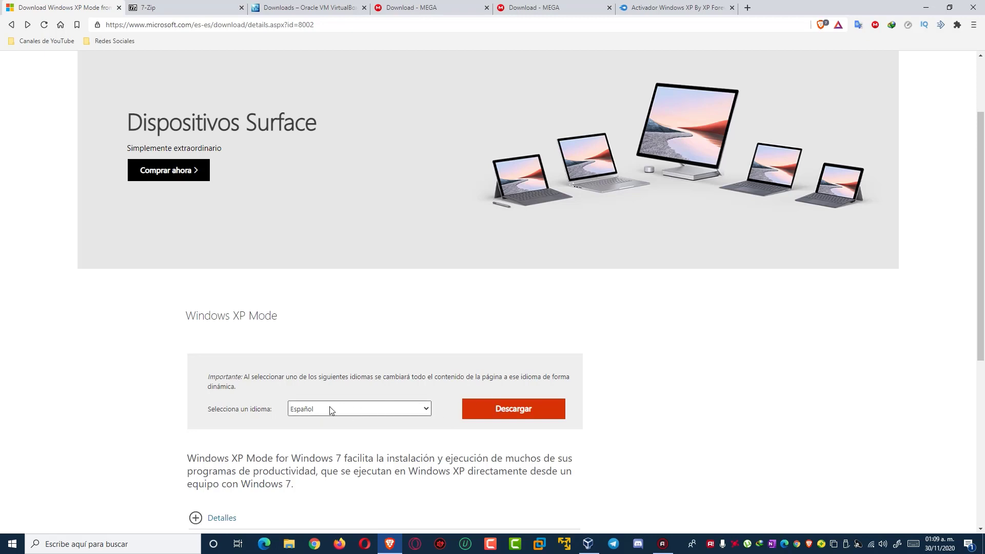
left_click(475, 414)
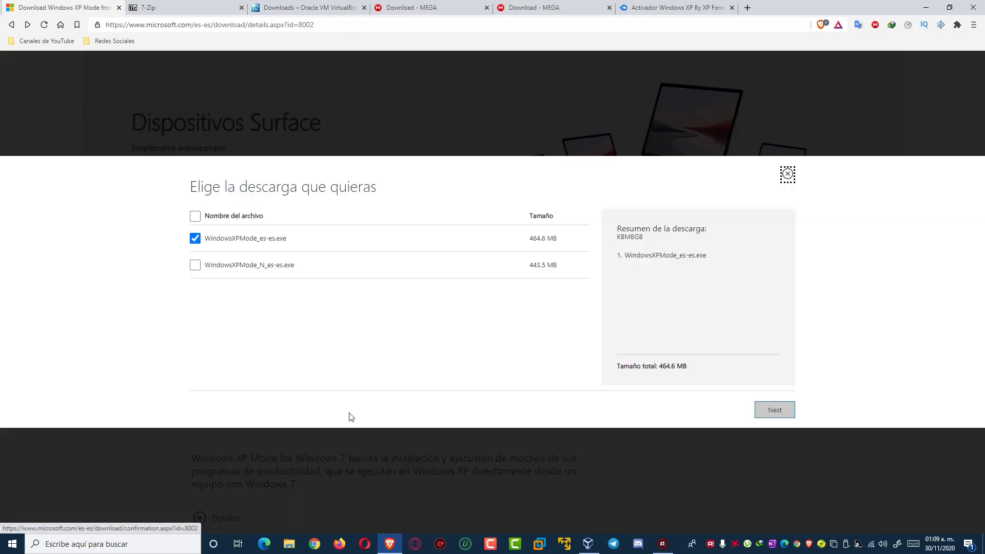
- Compare the two offered files and keep only WindowsXPMode_es-es.exe selected for download
left_click(195, 239)
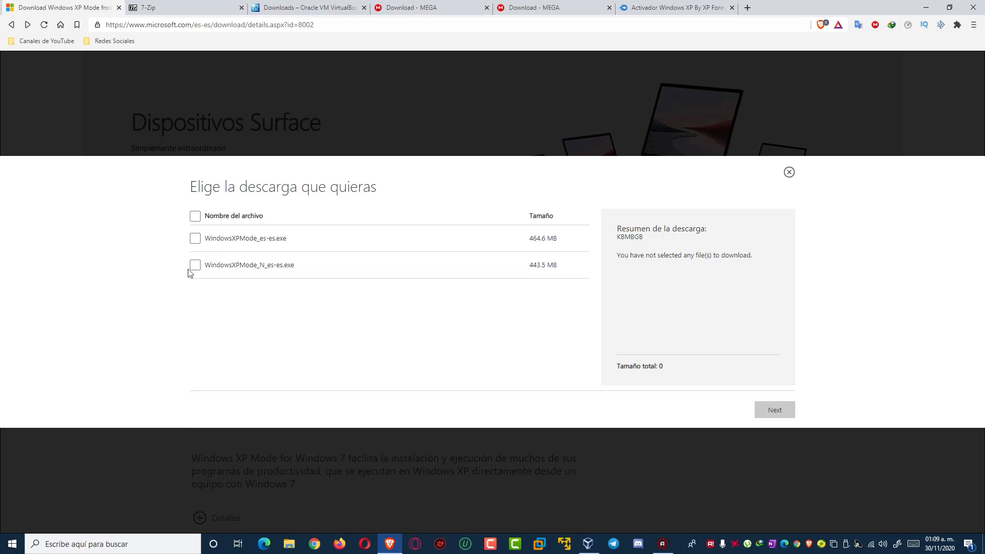
left_click_drag(216, 240, 314, 246)
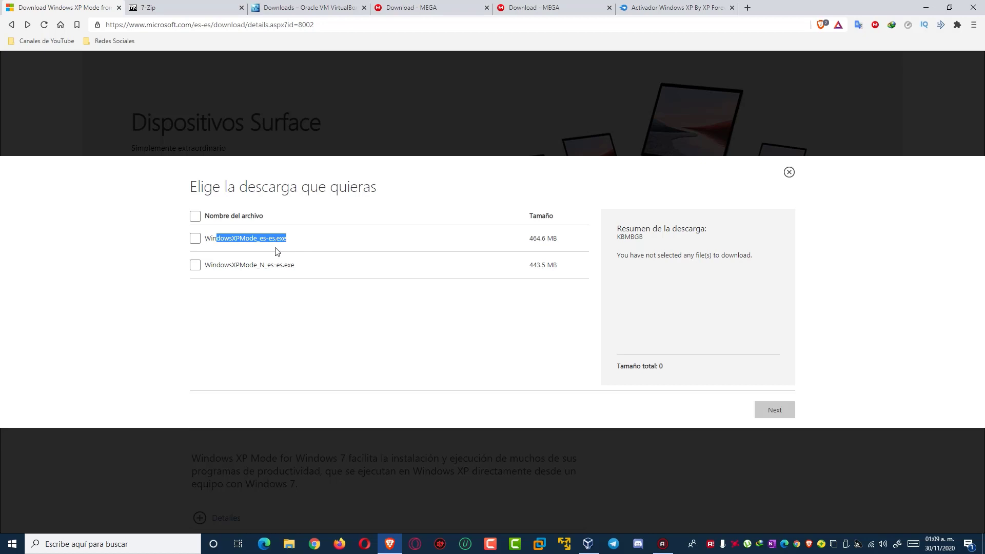
left_click(276, 249)
left_click_drag(214, 267, 297, 269)
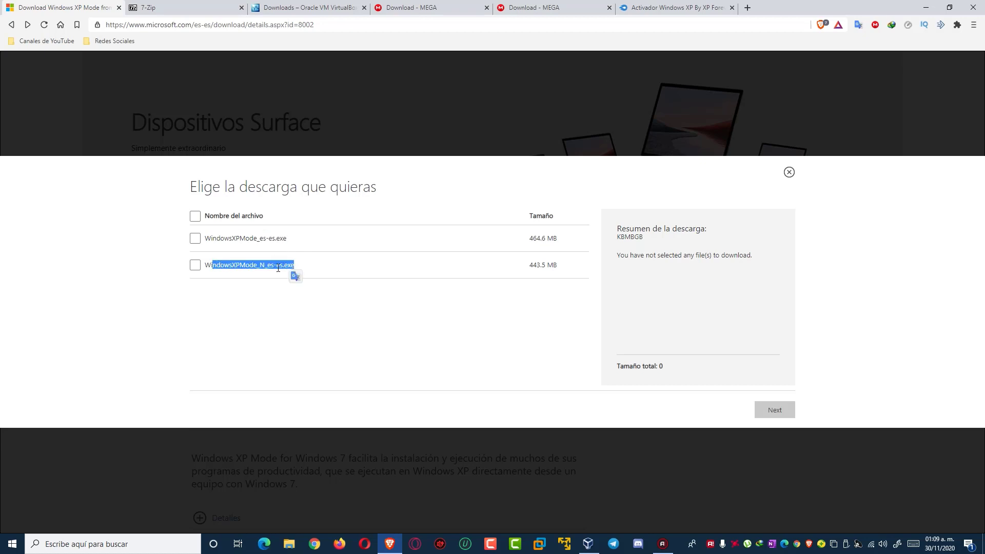
left_click(232, 267)
left_click(195, 240)
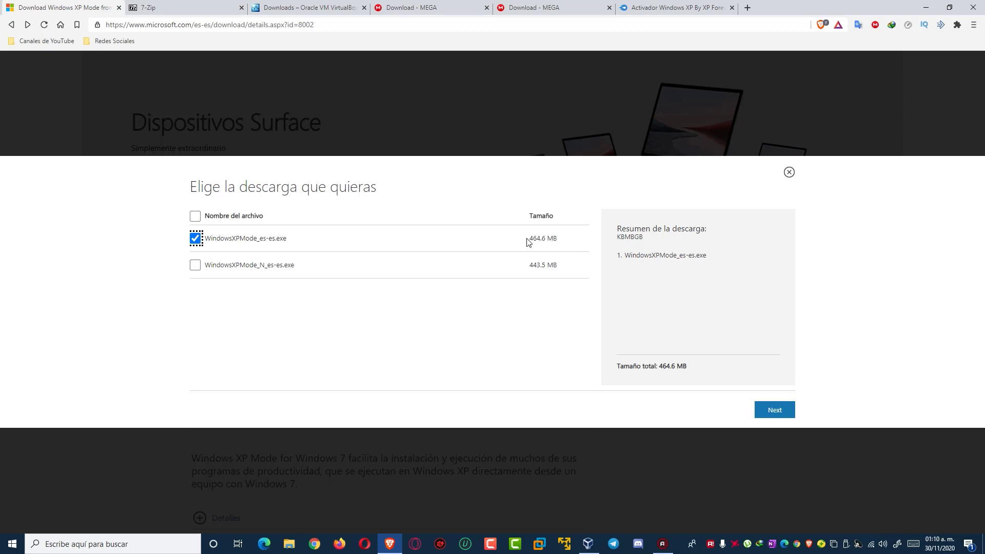
left_click_drag(529, 238, 539, 262)
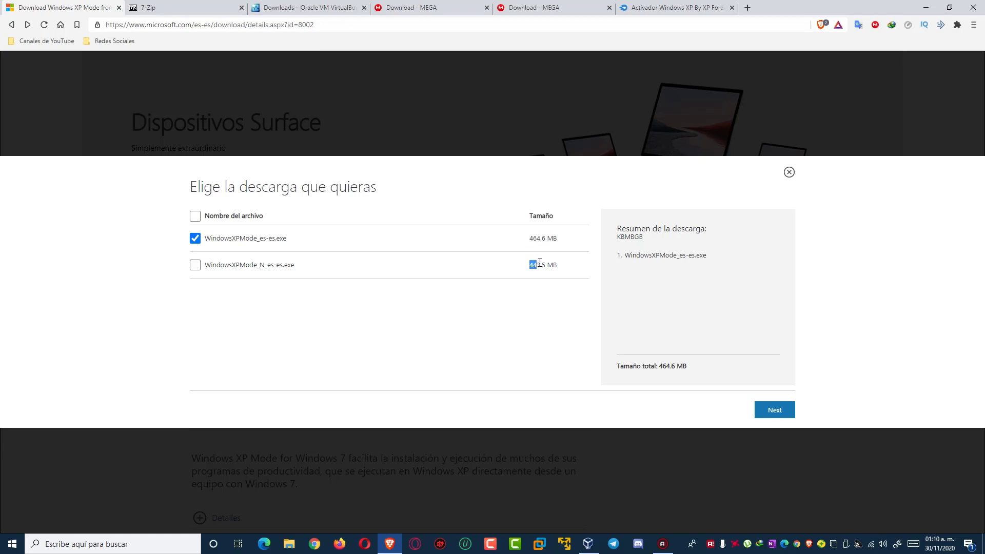
left_click(640, 350)
- Try to download WindowsXPMode_es-es.exe, then cancel the duplicate download
left_click(770, 410)
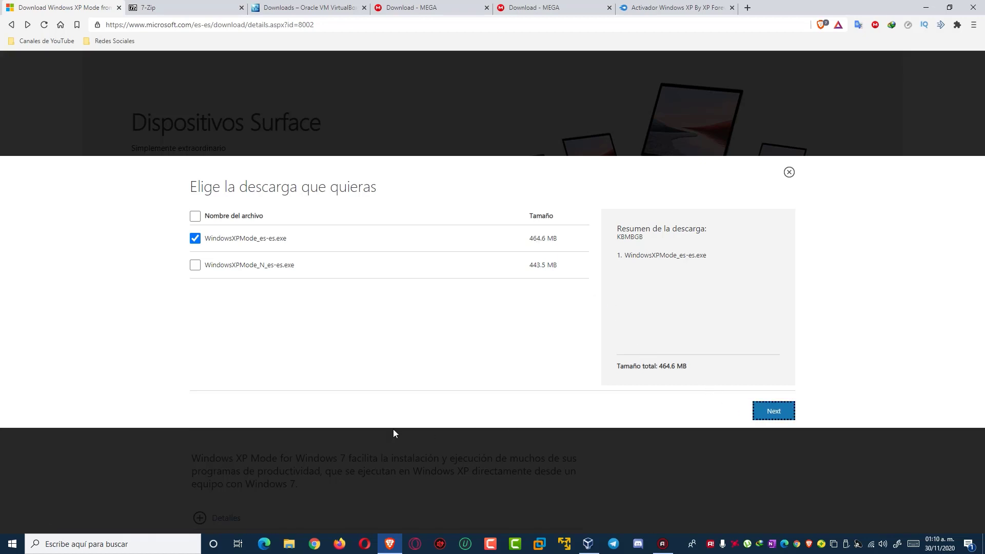
left_click(771, 410)
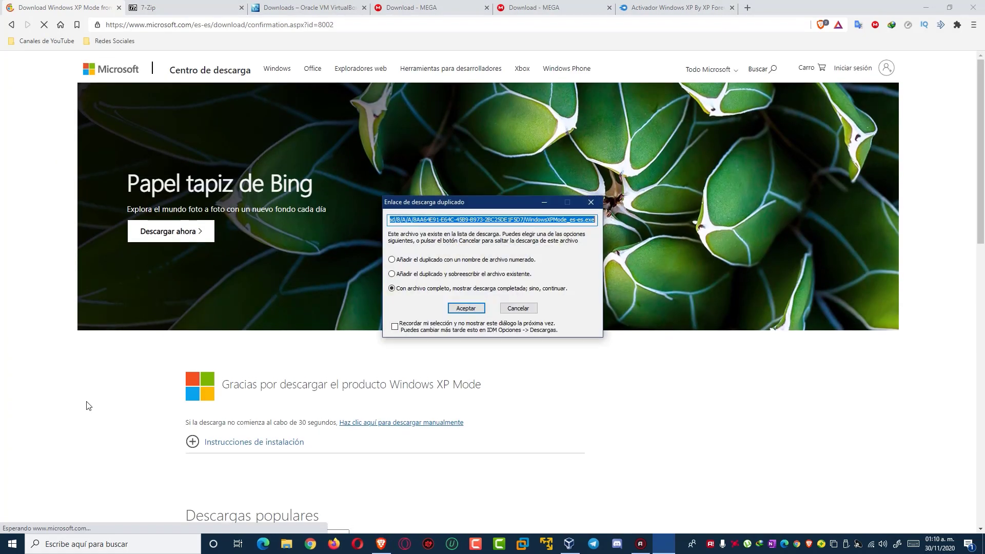
left_click(525, 310)
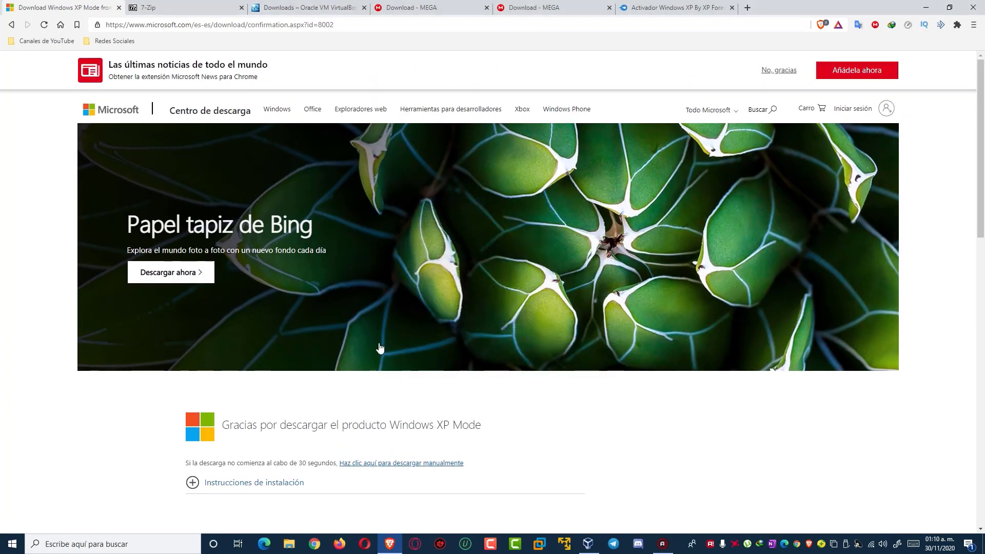
- Go to the 7-Zip site and examine the 32-bit and 64-bit Windows downloads of version 19.00
left_click(185, 14)
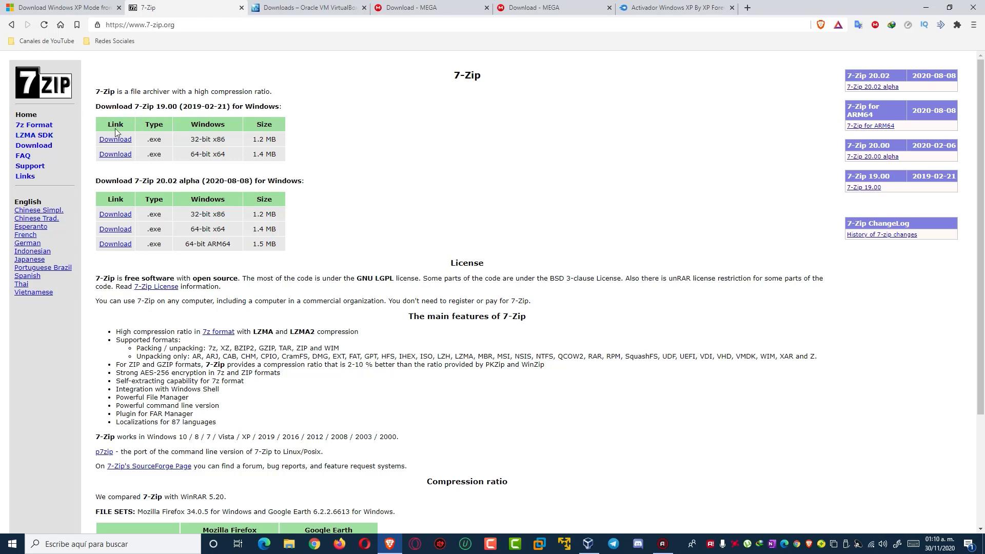
left_click_drag(190, 140, 222, 157)
left_click(222, 157)
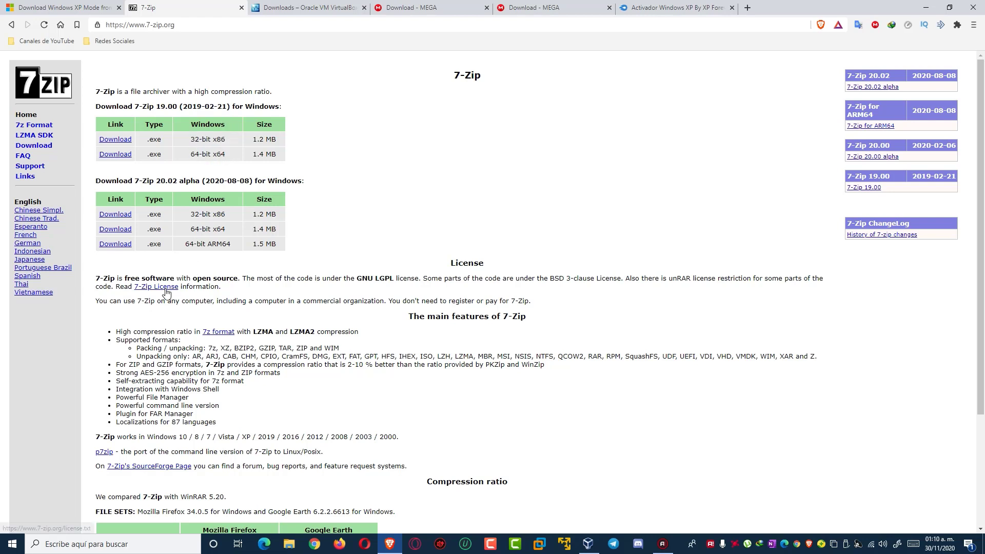
- Search Windows for "sistema", check the system type in the computer's basic information, and close that window
left_click(94, 539)
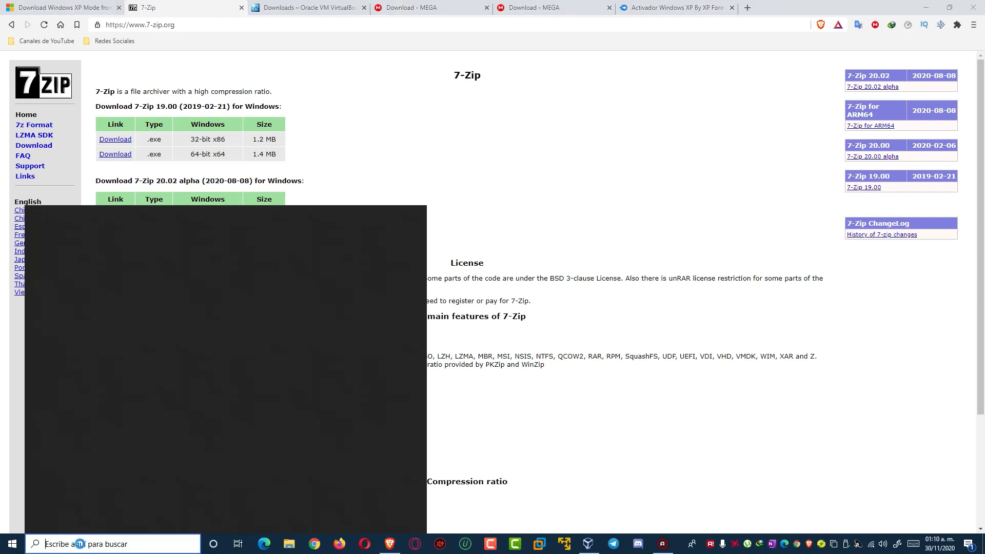
type("sis")
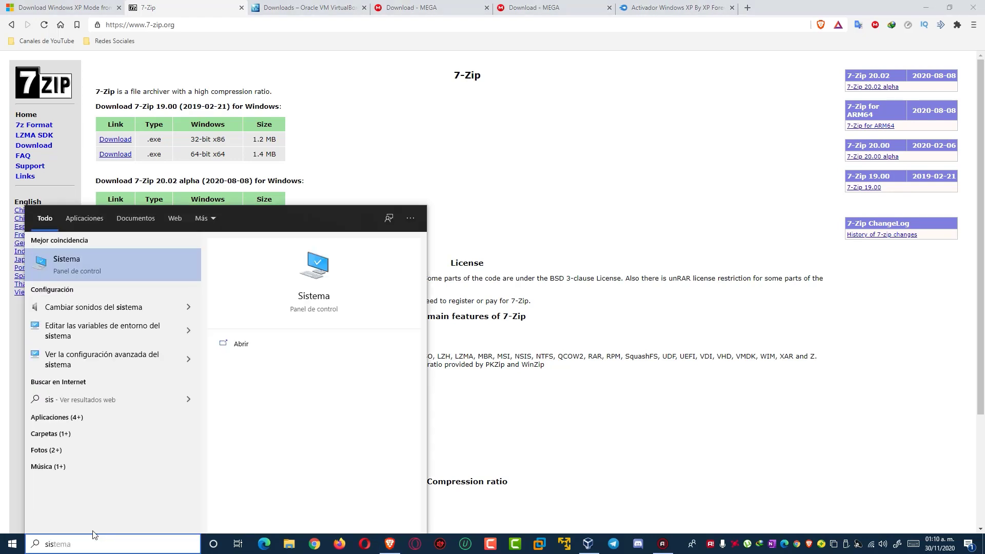
type("tema")
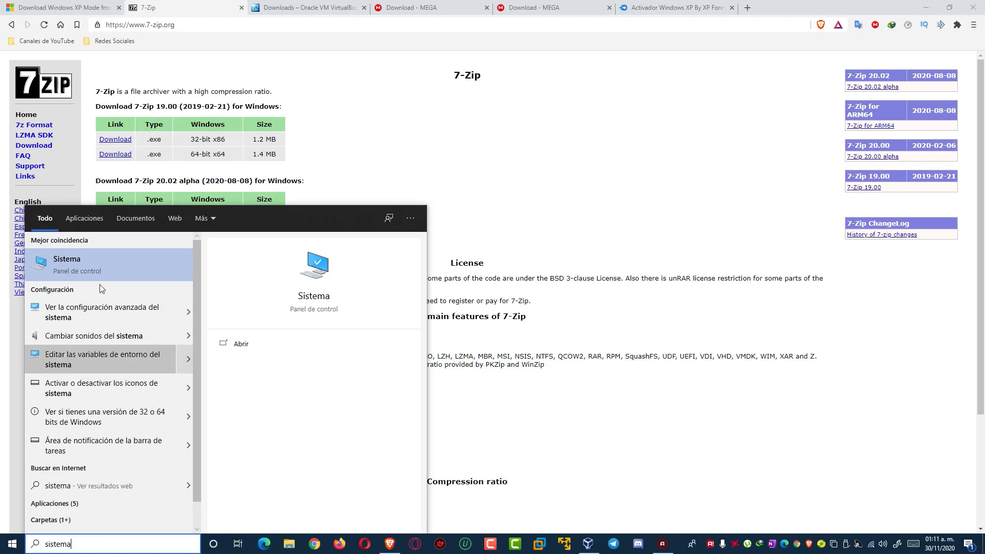
left_click(99, 257)
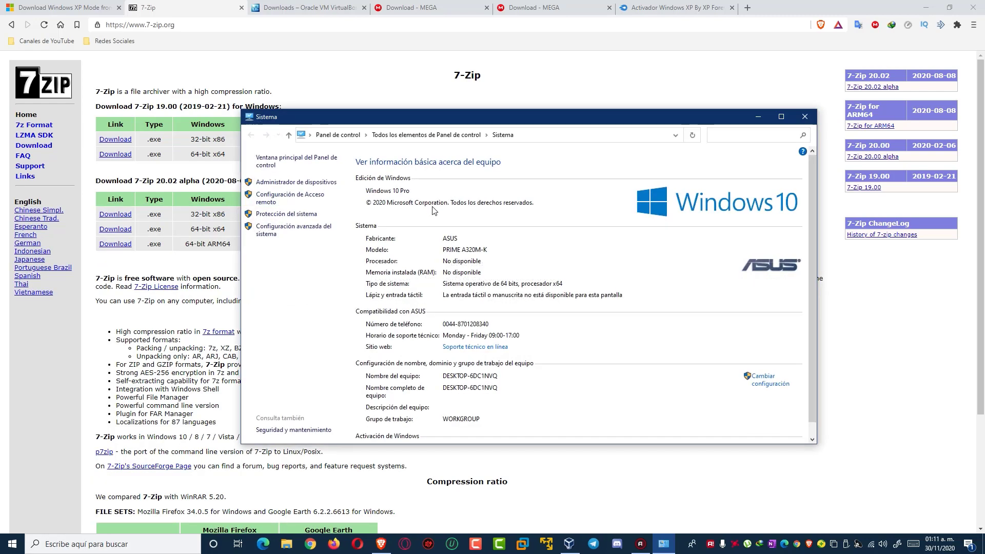
double_click(489, 117)
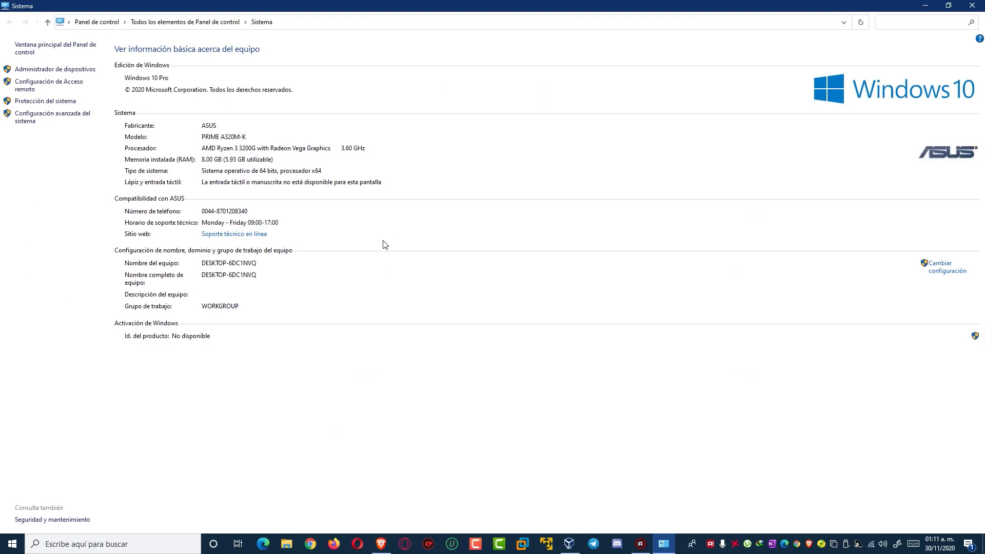
double_click(367, 4)
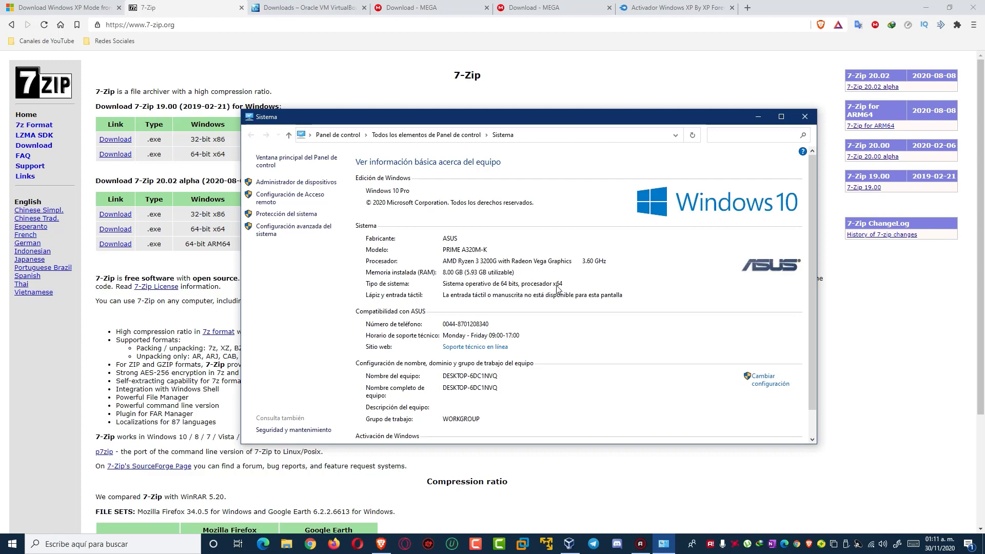
left_click(804, 117)
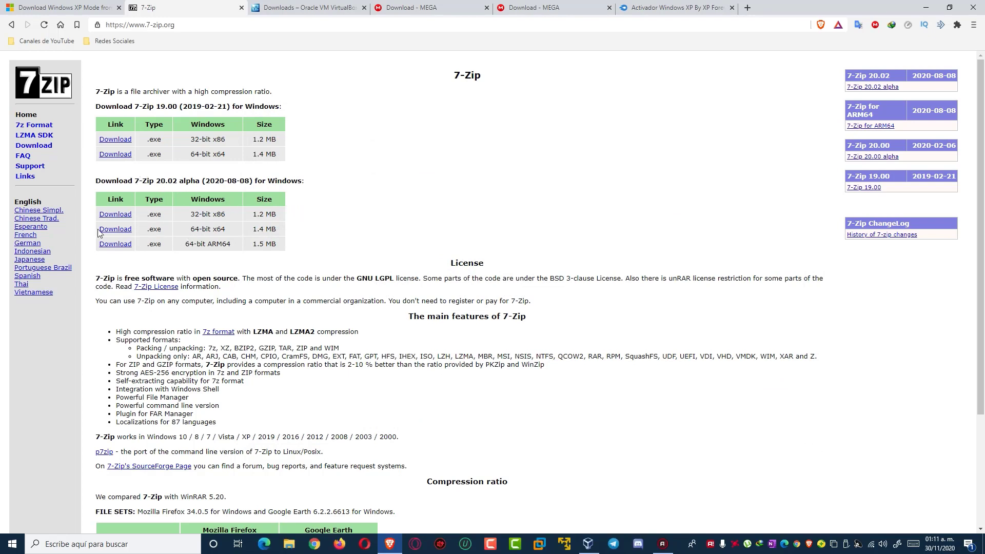
- Try to download the 64-bit x64 installer of 7-Zip 20.02 alpha, and cancel the duplicate download
left_click(115, 229)
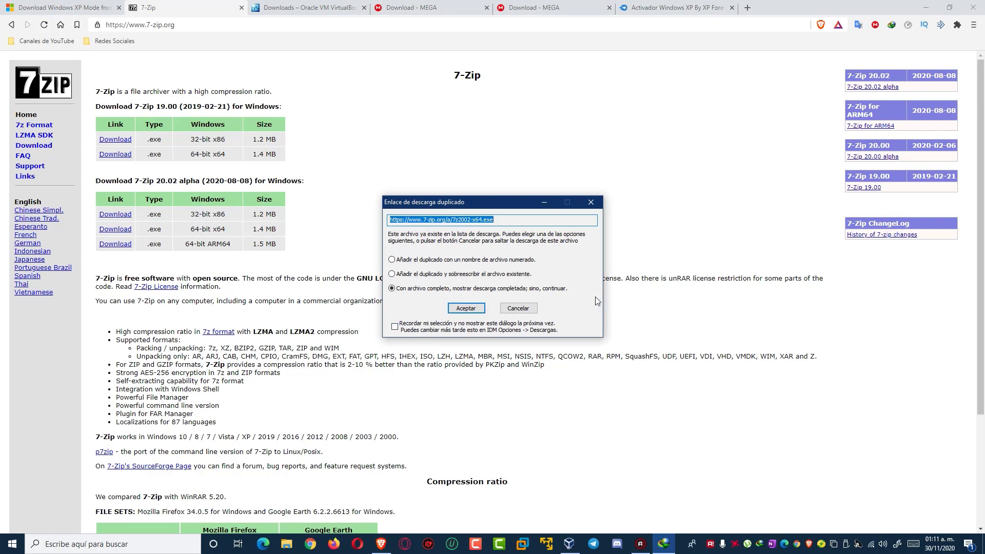
left_click(518, 308)
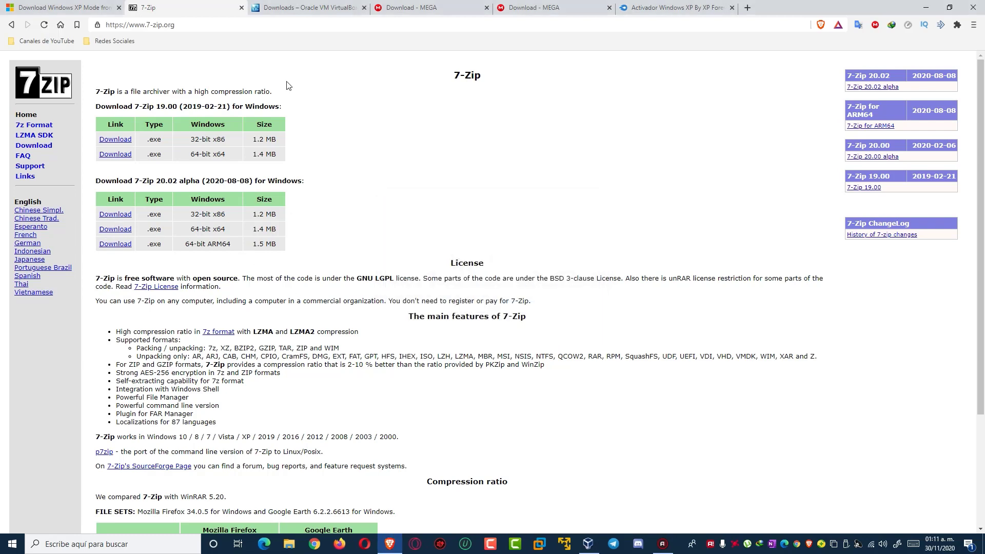
- Try to download the VirtualBox 6.1.16 package for Windows hosts, and cancel the duplicate download
left_click(292, 12)
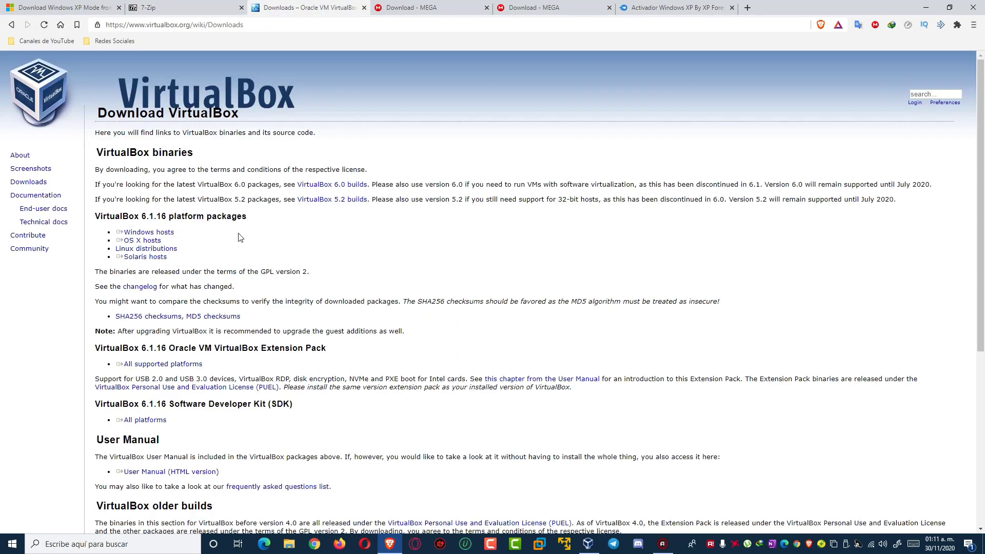
left_click(127, 233)
left_click(154, 234)
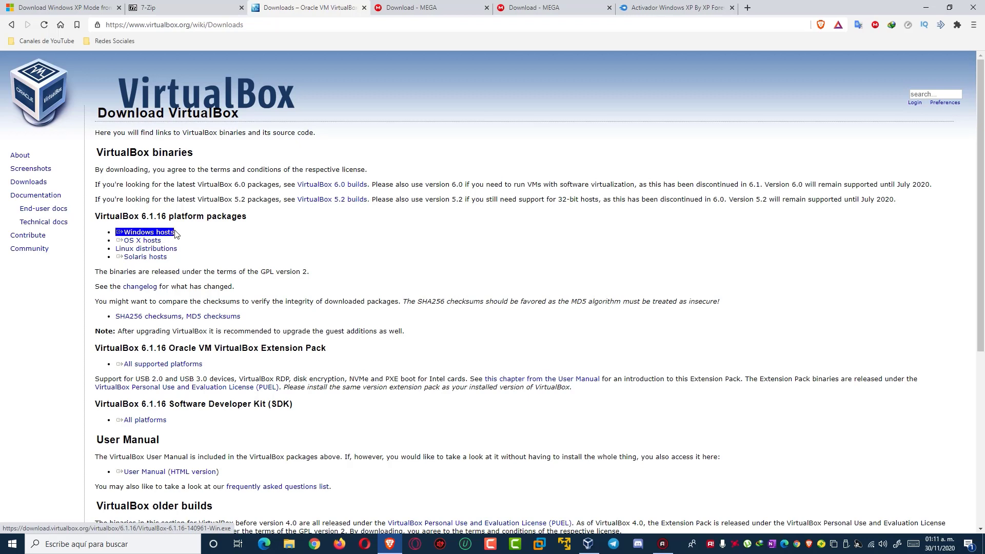
left_click(160, 235)
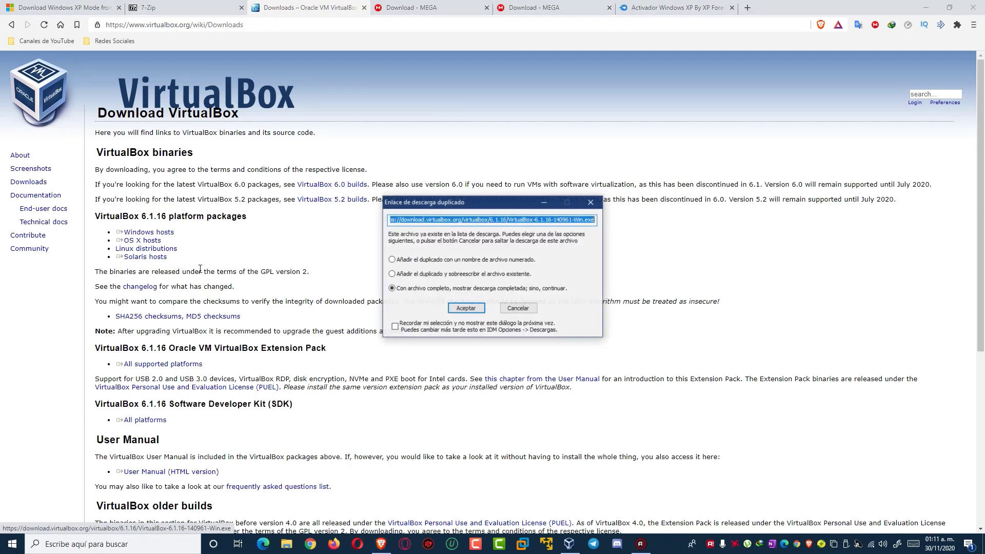
left_click(518, 309)
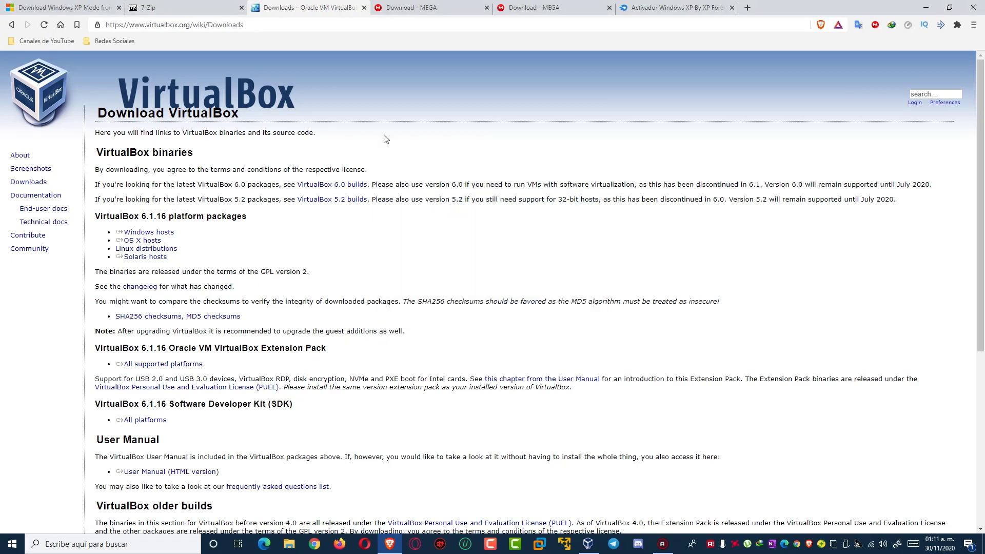
- Review the MEGA pages for AntiWPA By XP Forever.rar and Activador Windows XP By XP Forever.iso, plus the ISO's MediaFire page
left_click(422, 6)
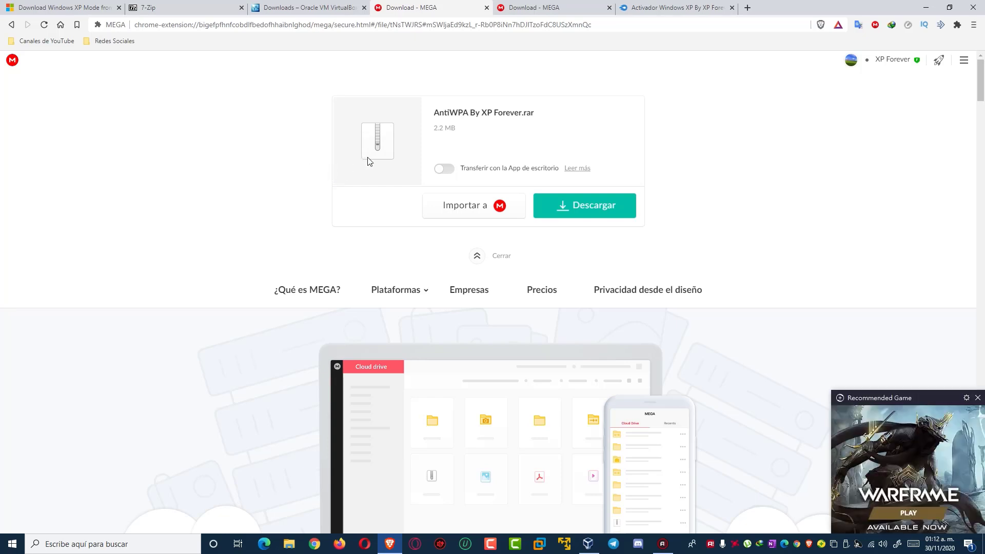
left_click(978, 398)
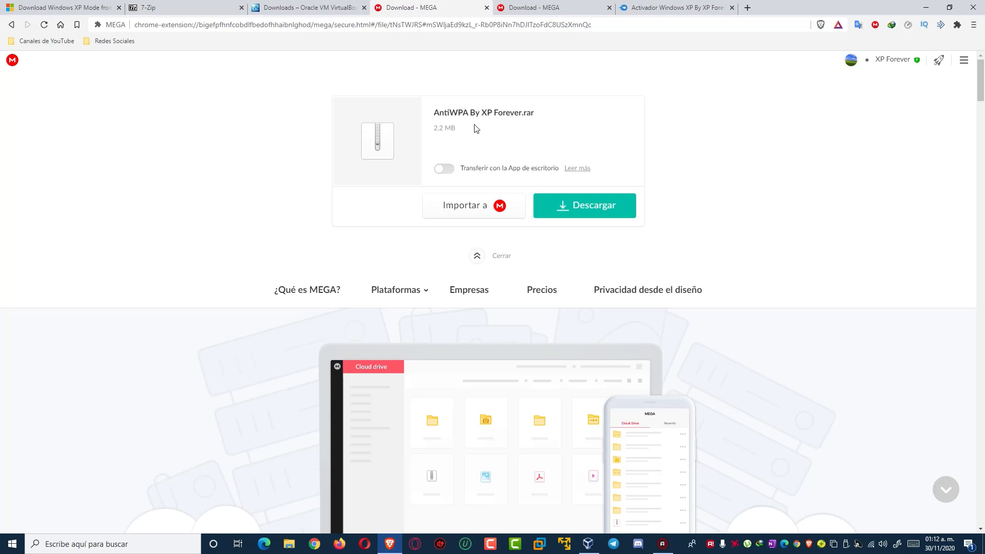
left_click(543, 12)
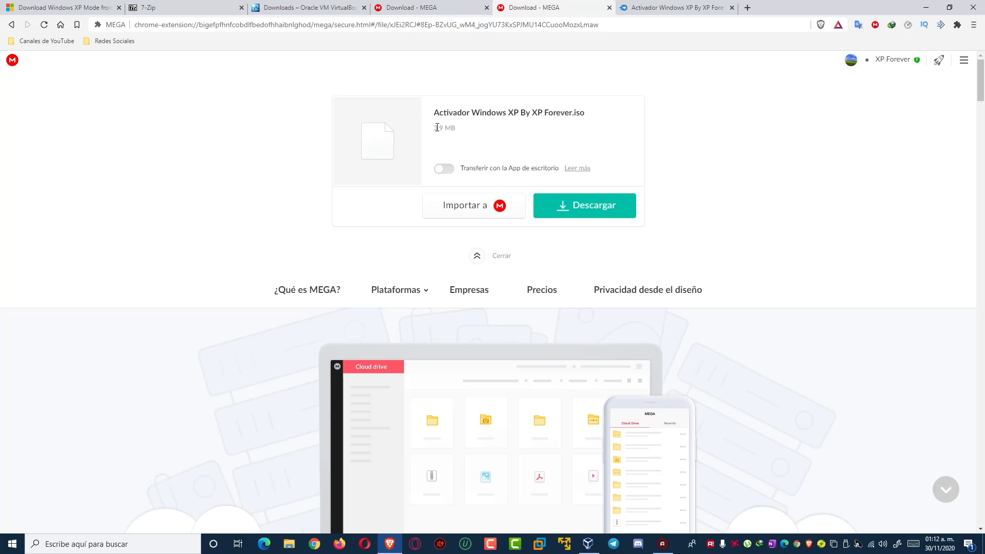
left_click_drag(434, 128, 580, 113)
left_click(456, 109)
left_click(689, 5)
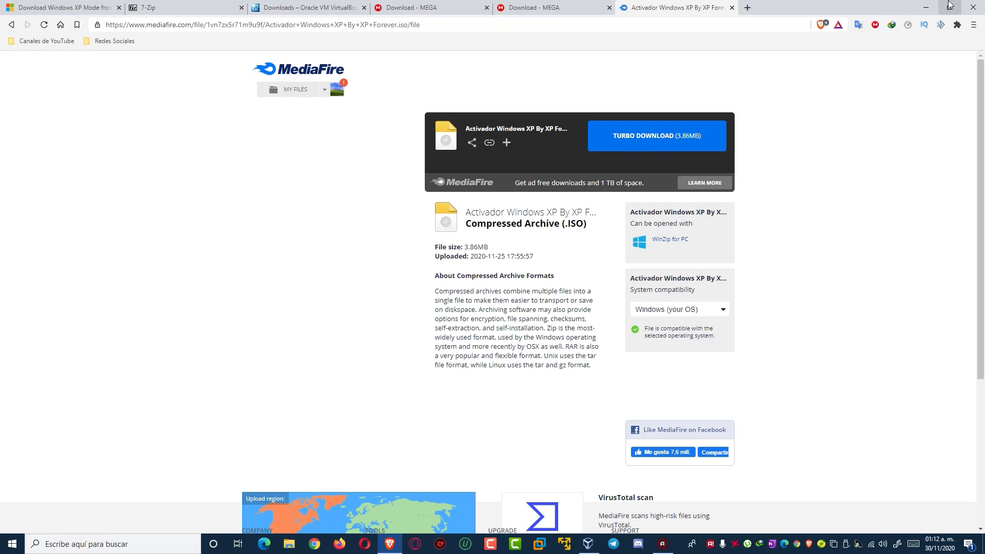
- Minimize the browser, open File Explorer, and go to the Programs folder inside Descargas
left_click(928, 7)
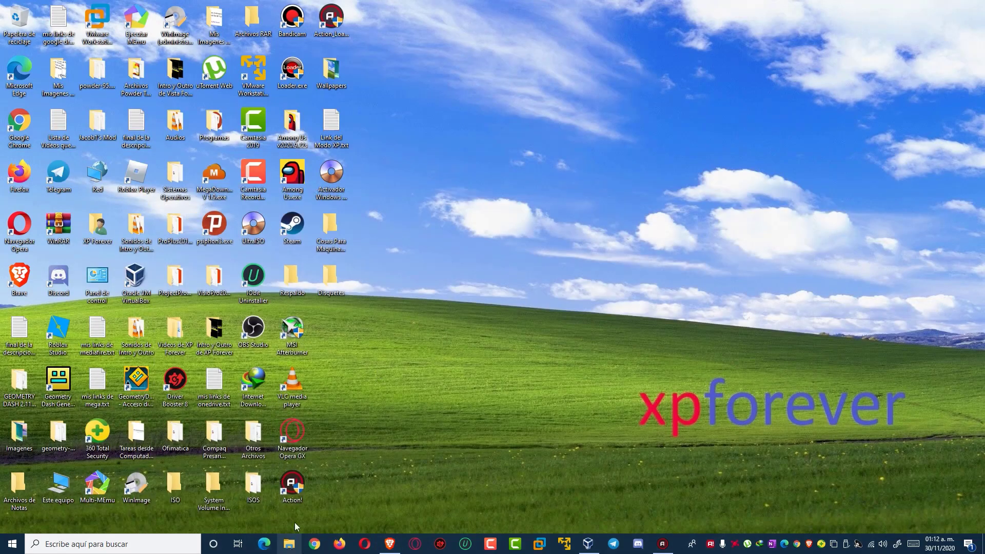
left_click(289, 543)
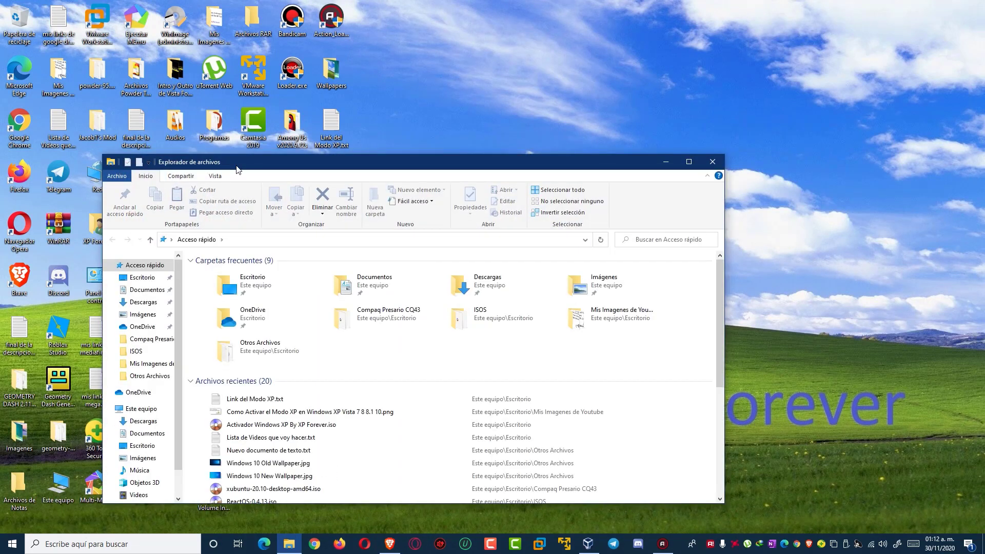
left_click_drag(237, 170, 278, 100)
left_click(193, 234)
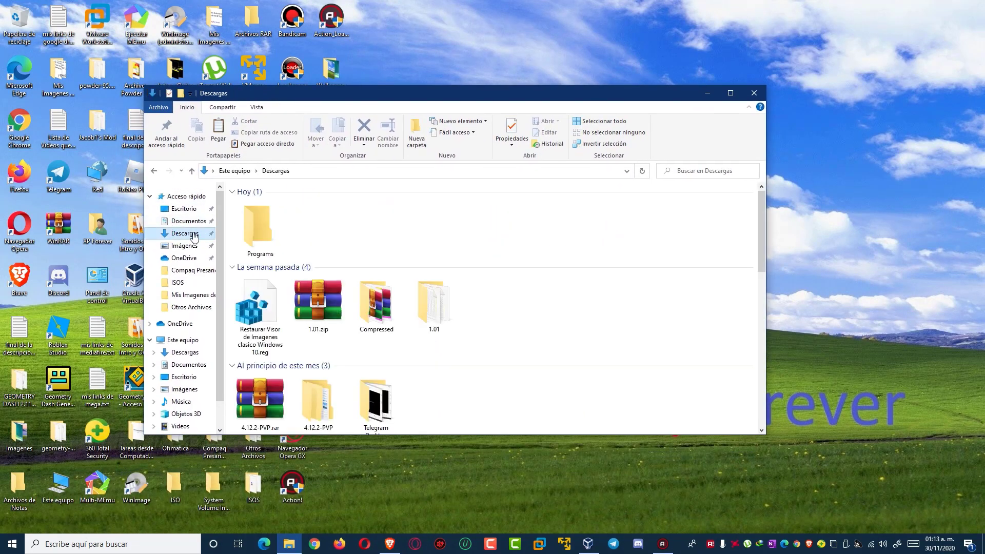
double_click(260, 227)
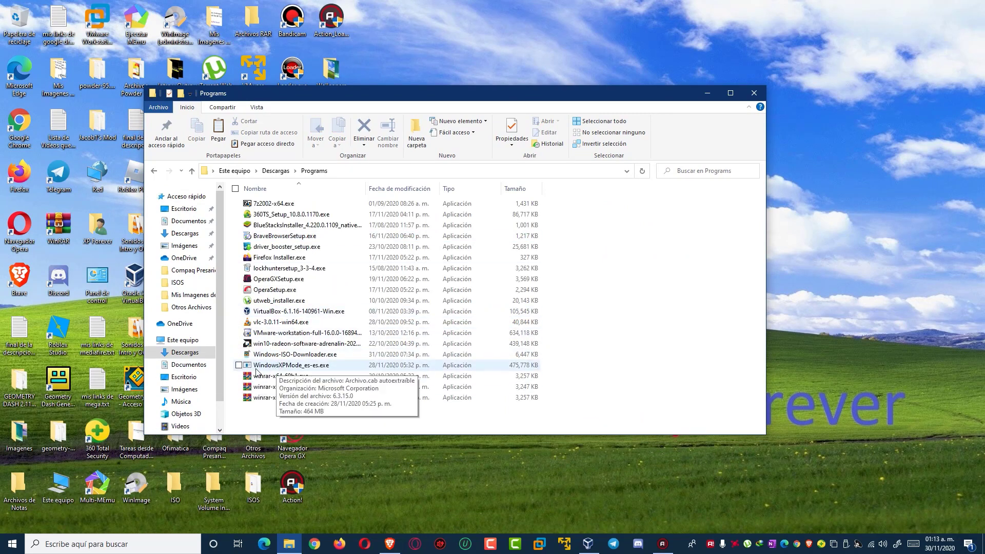
- Extract WindowsXPMode_es-es.exe with 7-Zip into its own WindowsXPMode_es-es folder and close the extraction report
left_click(288, 367)
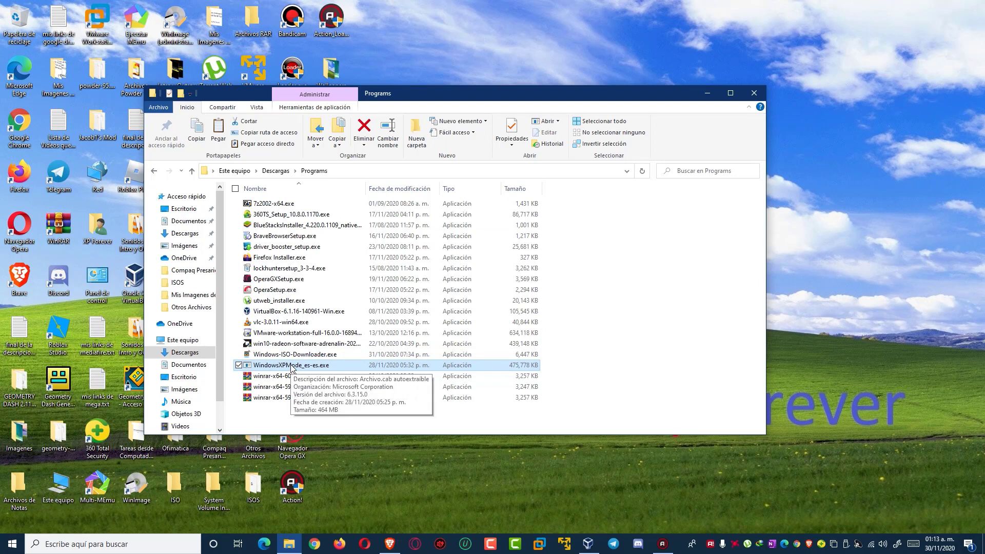
right_click(291, 368)
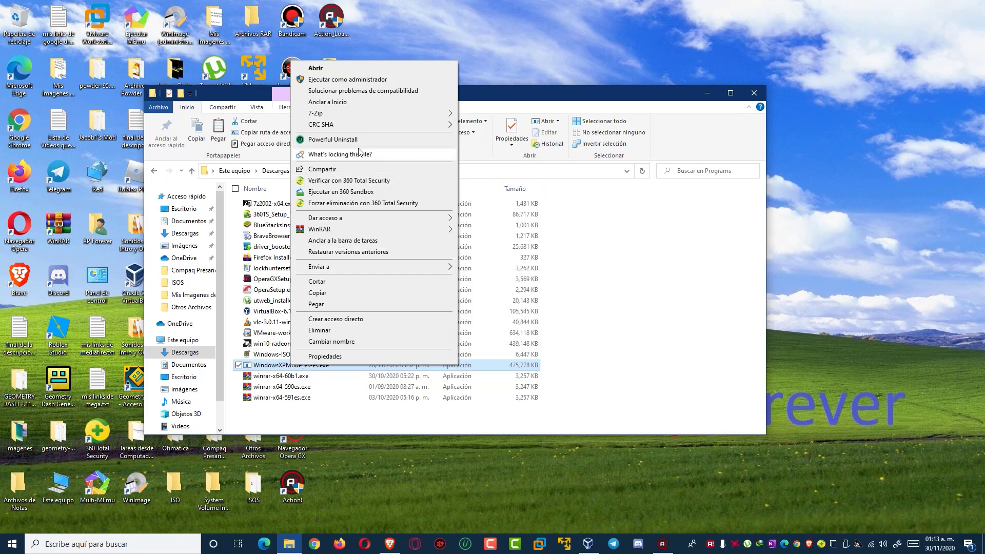
mouse_move(383, 113)
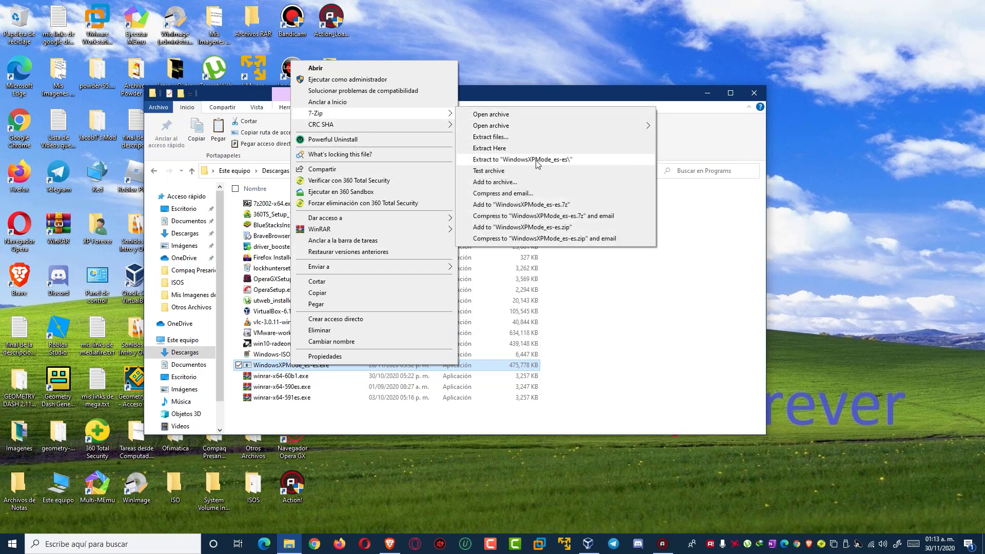
left_click(537, 159)
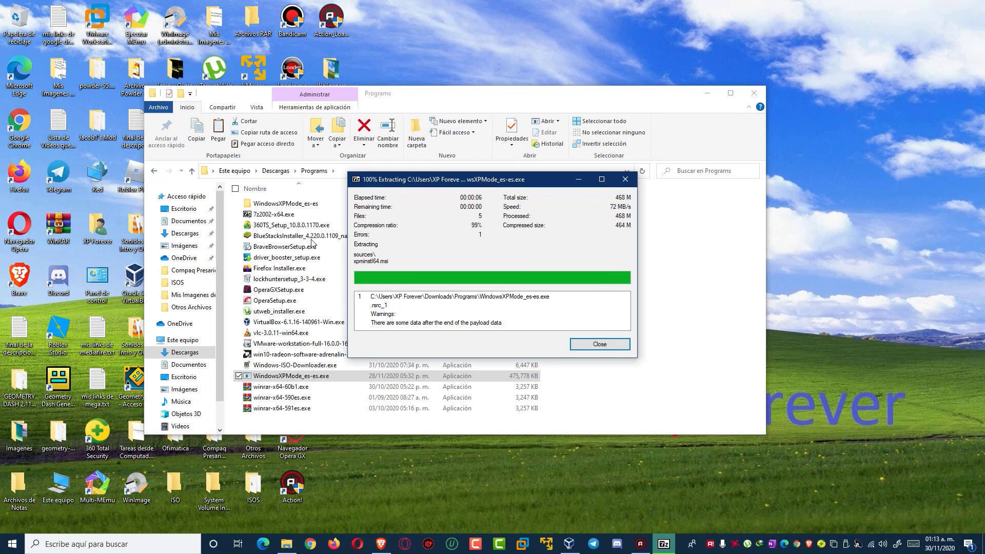
left_click(582, 343)
- Extract the xpm file in WindowsXPMode_es-es\sources with 7-Zip into an xpm~ folder, and select VirtualXPVHD inside it
double_click(284, 207)
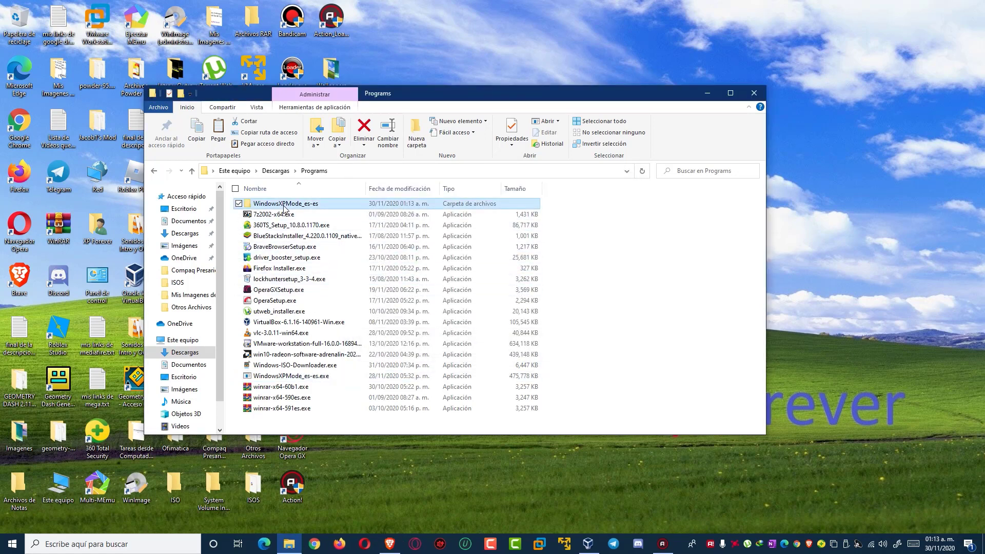
double_click(271, 205)
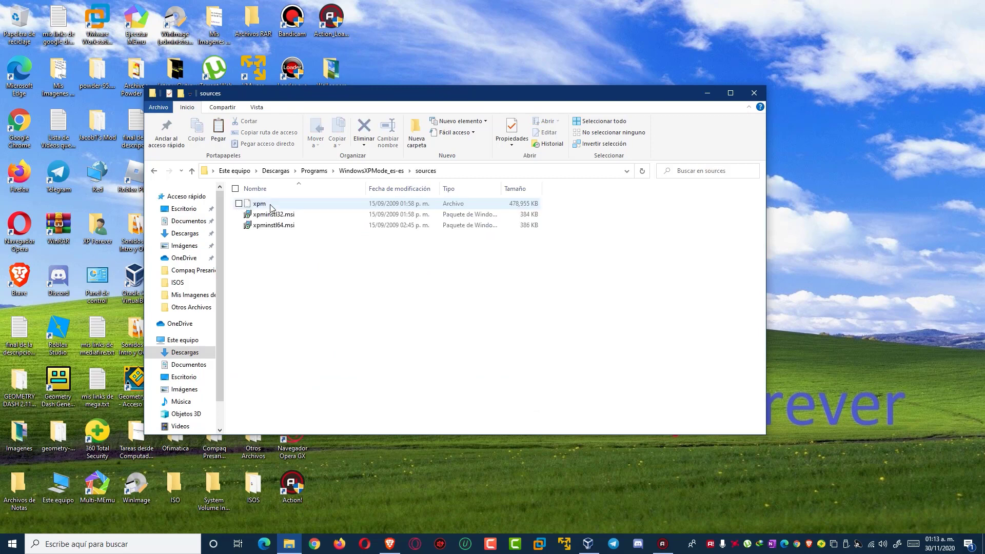
left_click(266, 206)
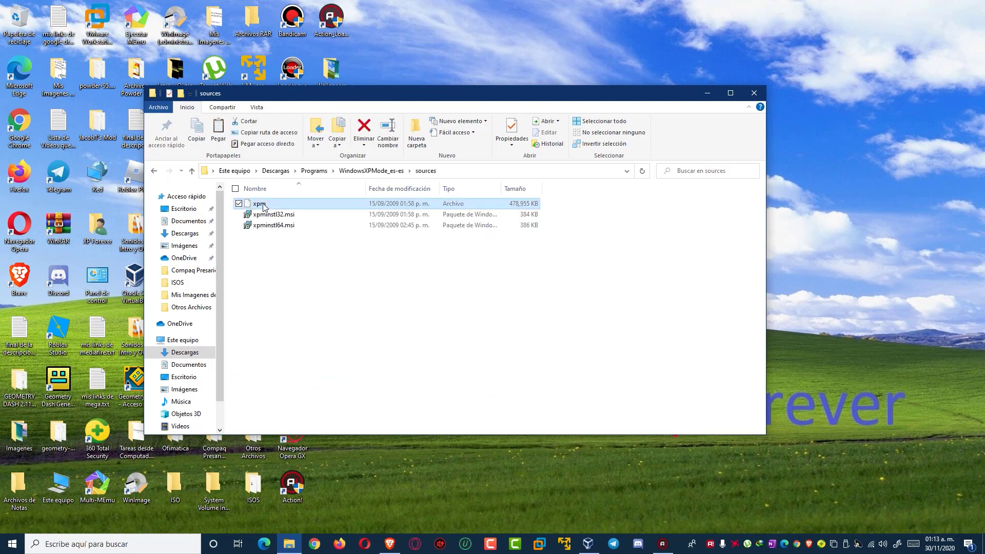
right_click(264, 205)
mouse_move(287, 226)
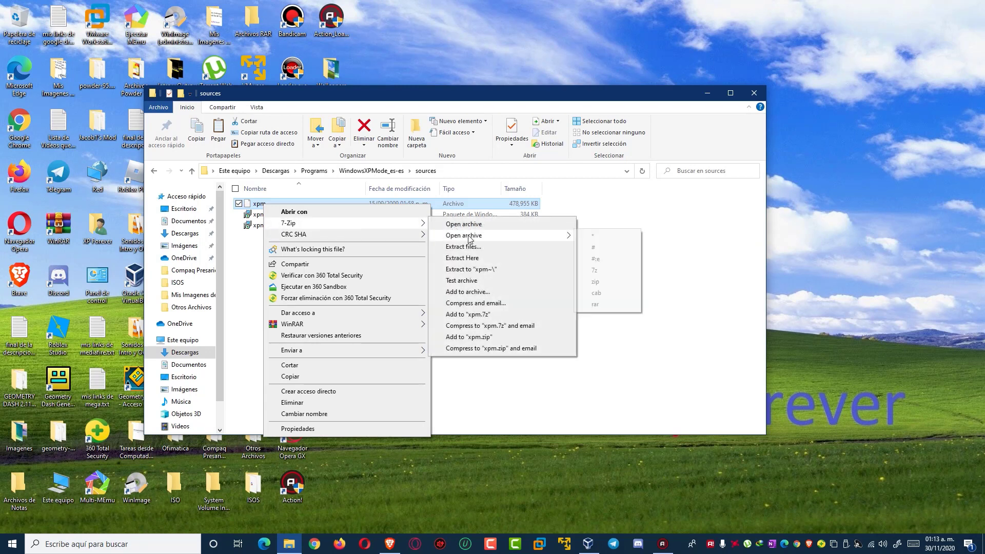
left_click(461, 271)
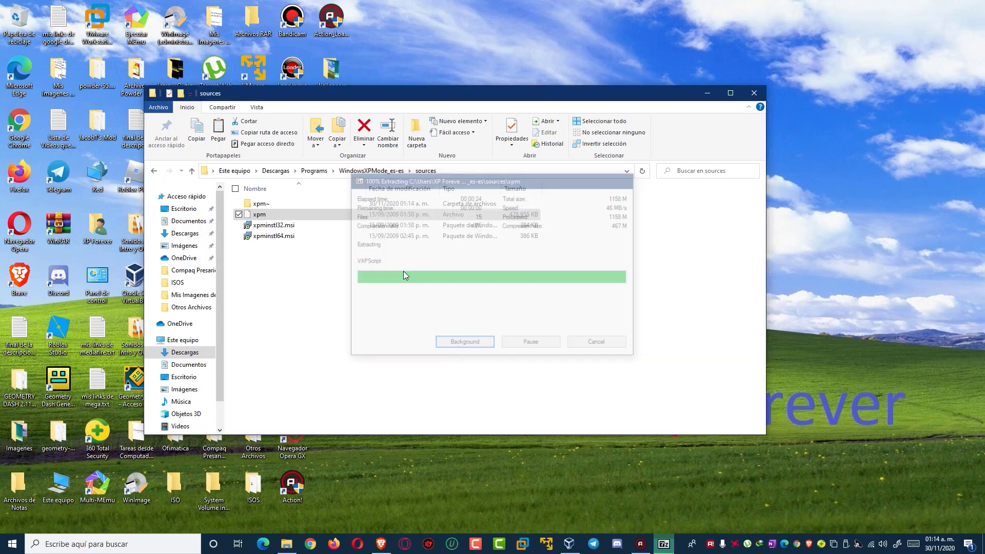
left_click(304, 284)
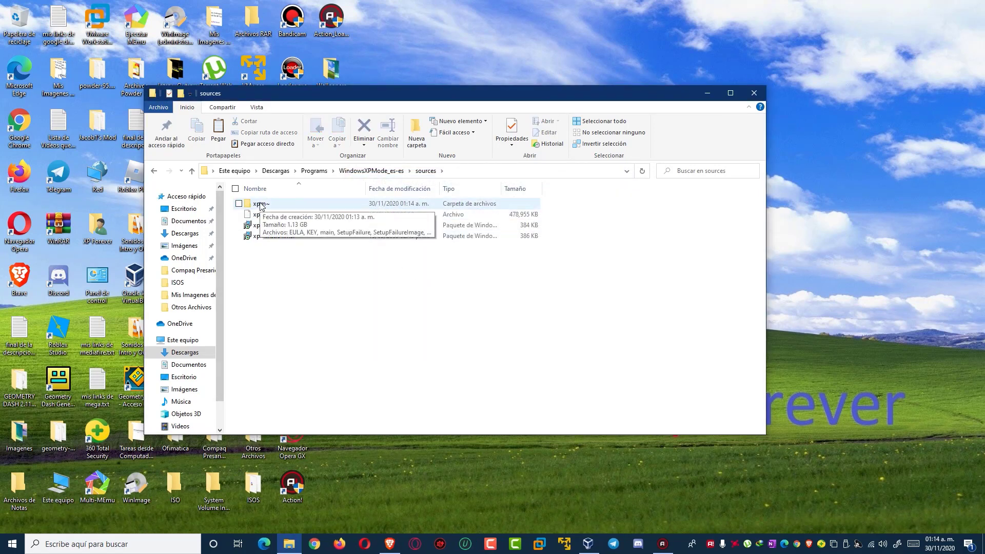
double_click(261, 204)
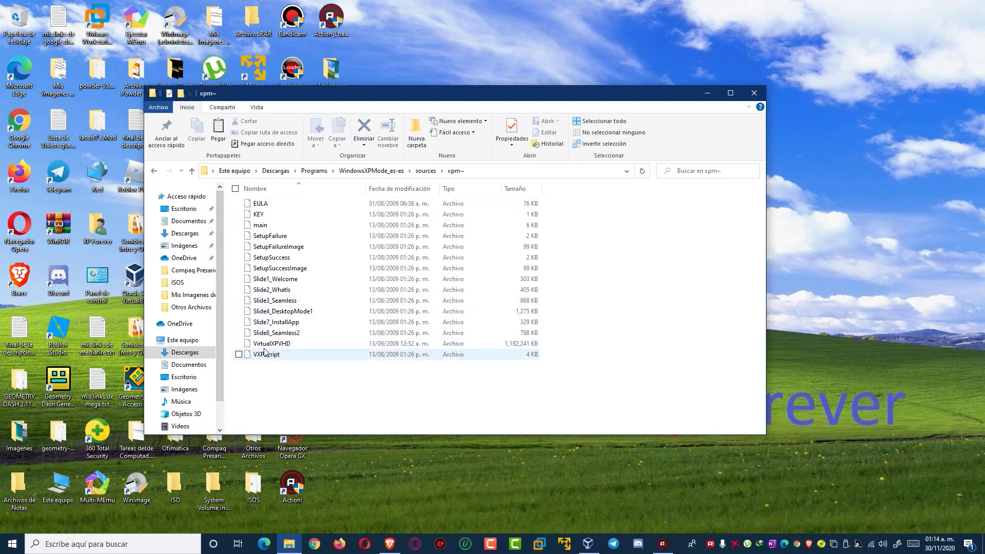
left_click(258, 347)
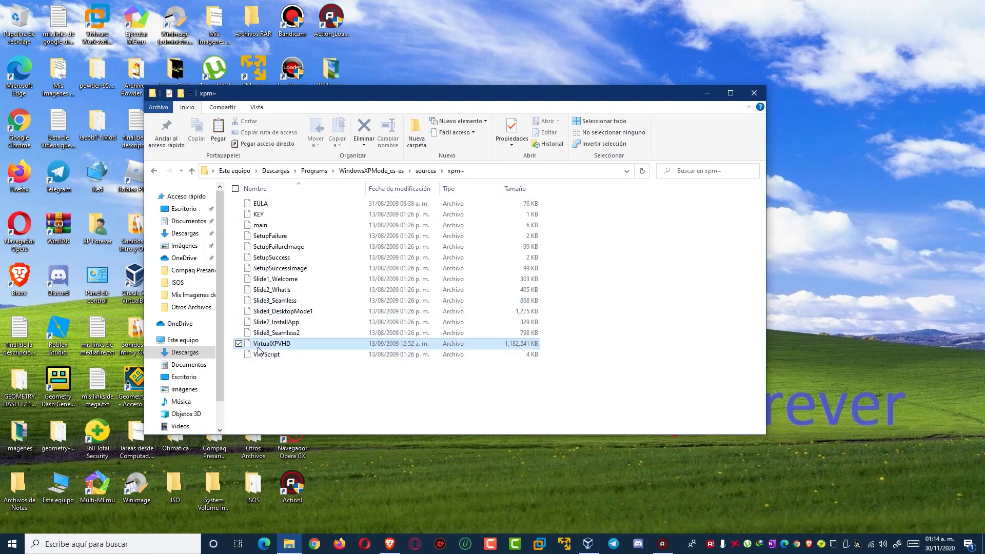
- View the properties of the VirtualXPVHD file and close them
right_click(309, 346)
left_click(340, 336)
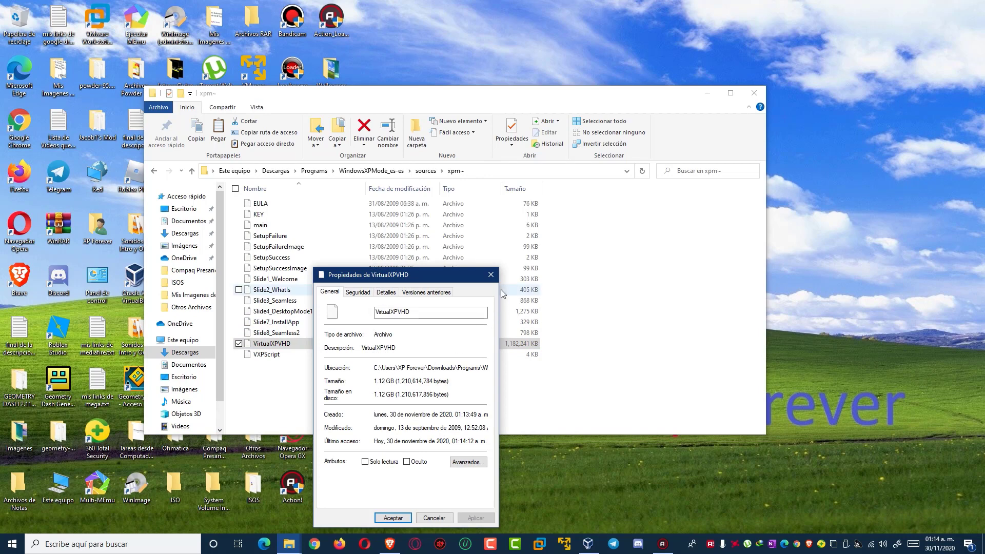
left_click(491, 274)
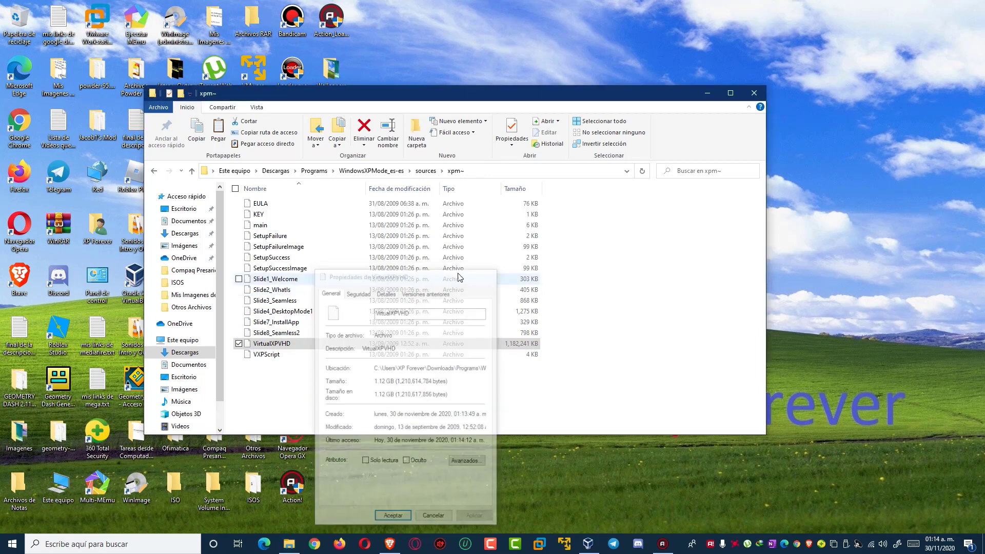
- Rename the VirtualXPVHD file as VirtualXPVHD.vhd
right_click(291, 347)
left_click(323, 318)
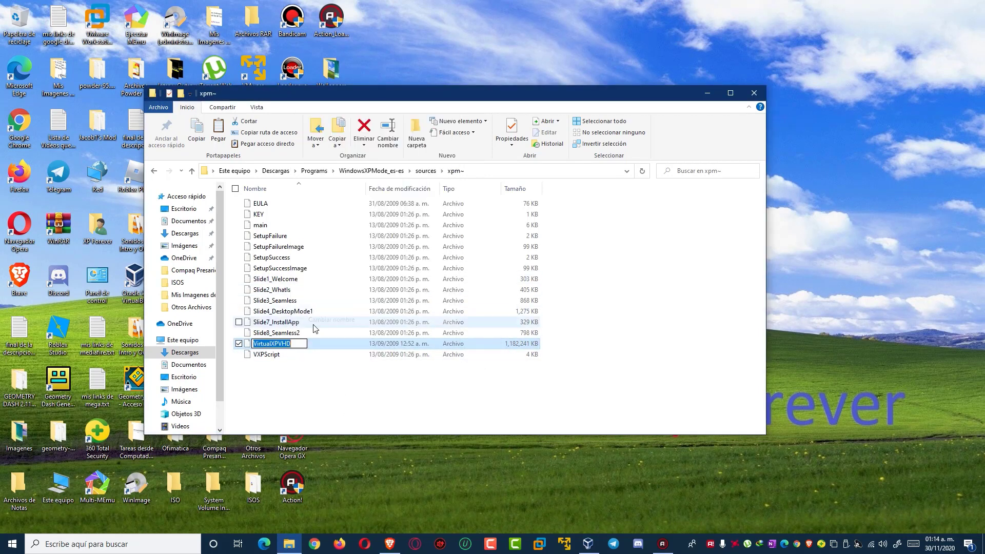
left_click(293, 344)
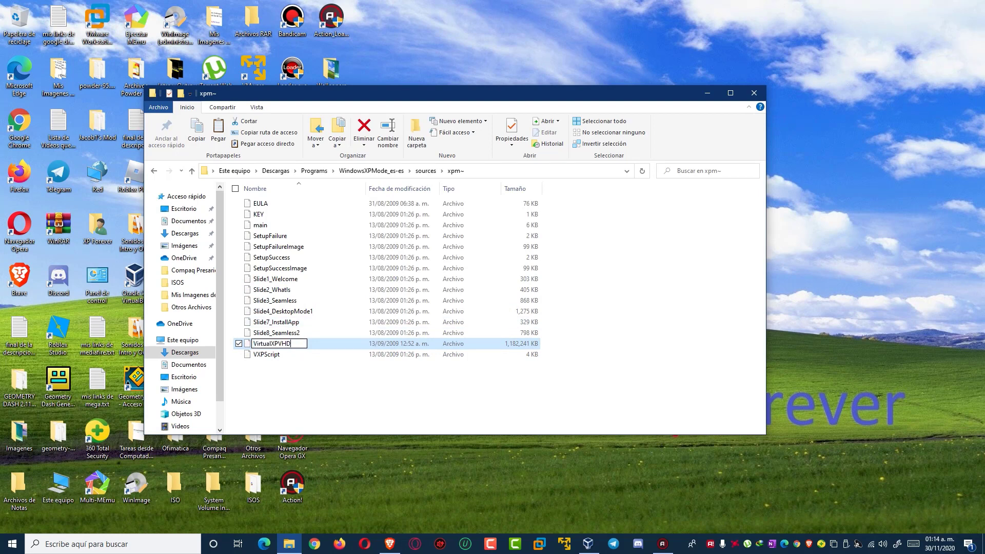
type(".vhd")
left_click(364, 406)
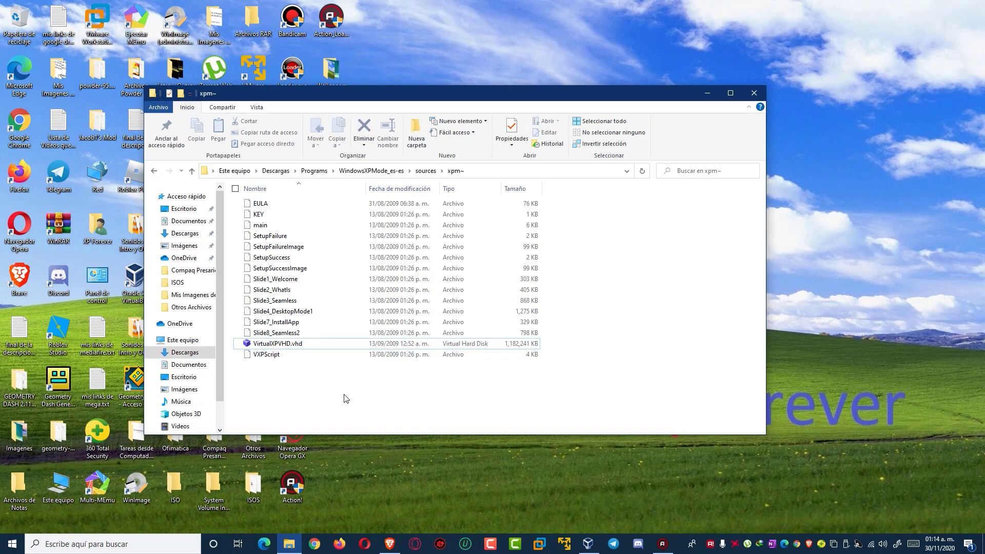
- Move the xpm~ window aside and open the Sistemas Operativos folder from the desktop in a window next to it
left_click_drag(358, 99, 455, 97)
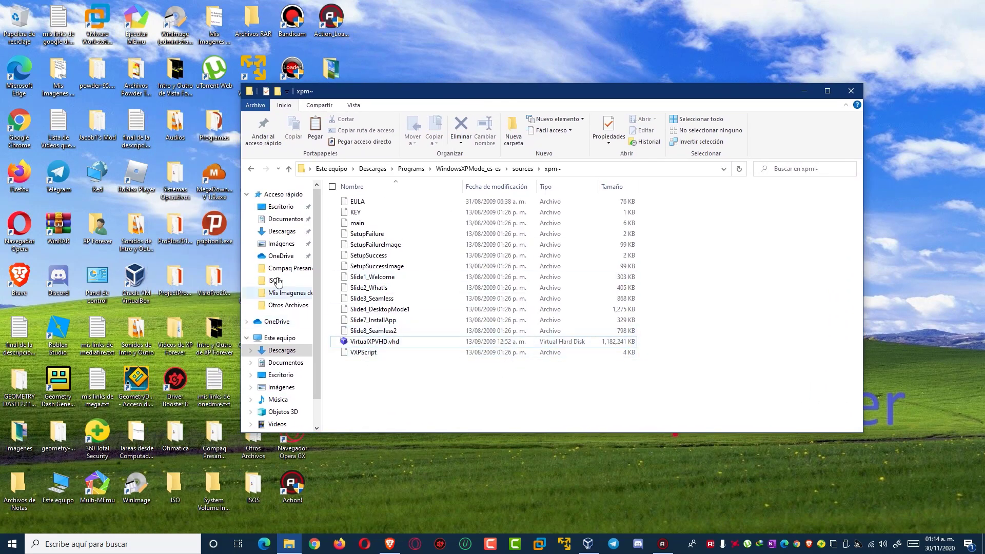
left_click_drag(403, 95, 508, 108)
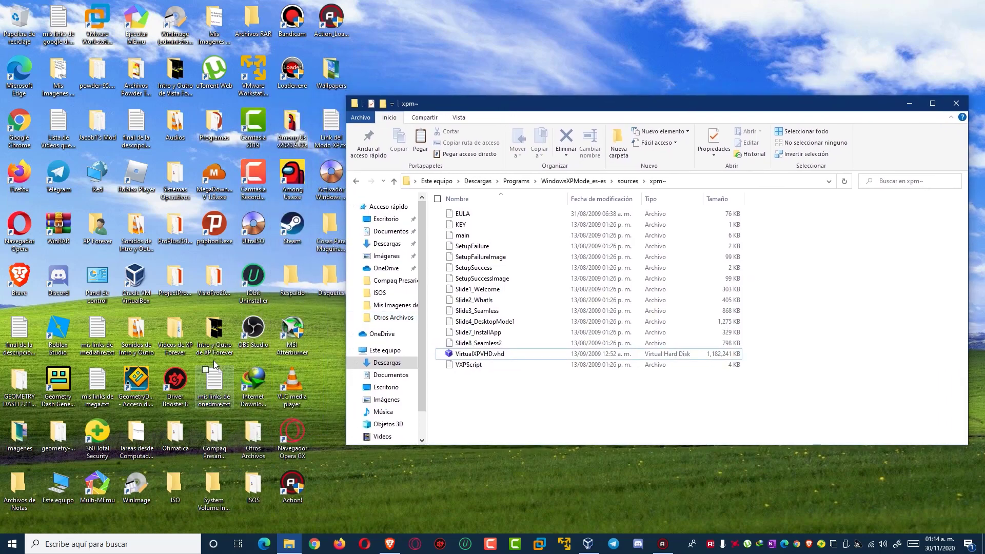
double_click(171, 187)
left_click_drag(279, 8, 399, 114)
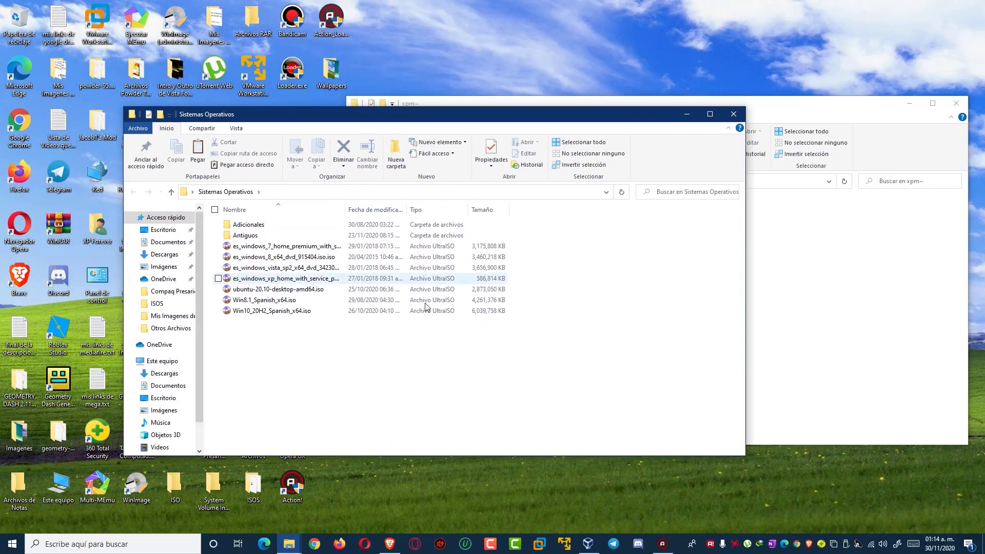
right_click(372, 383)
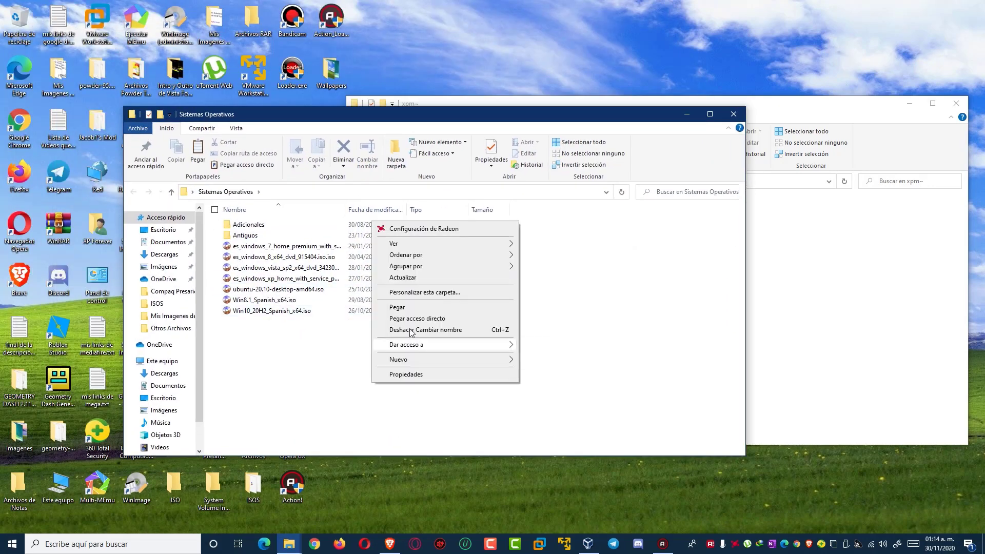
left_click(401, 279)
right_click(484, 59)
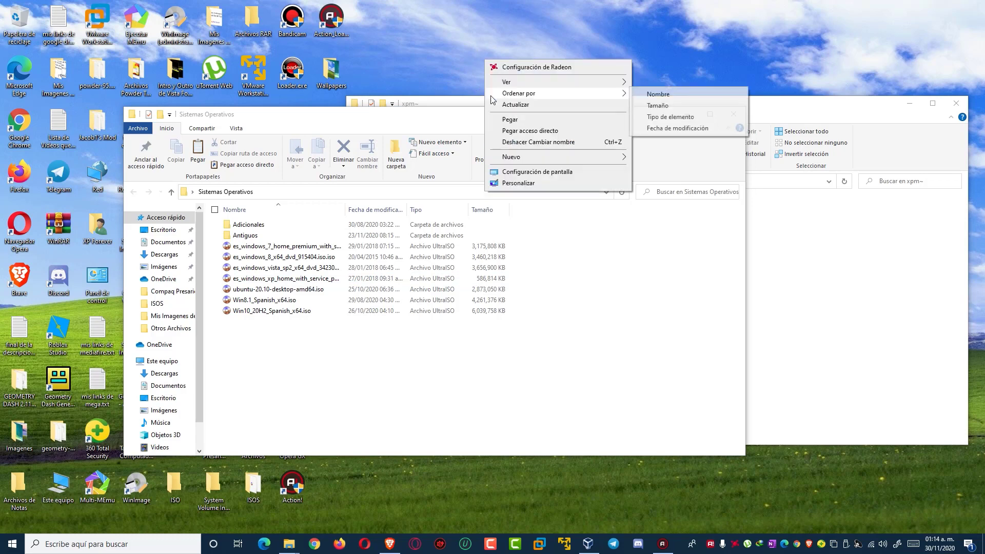
left_click(662, 136)
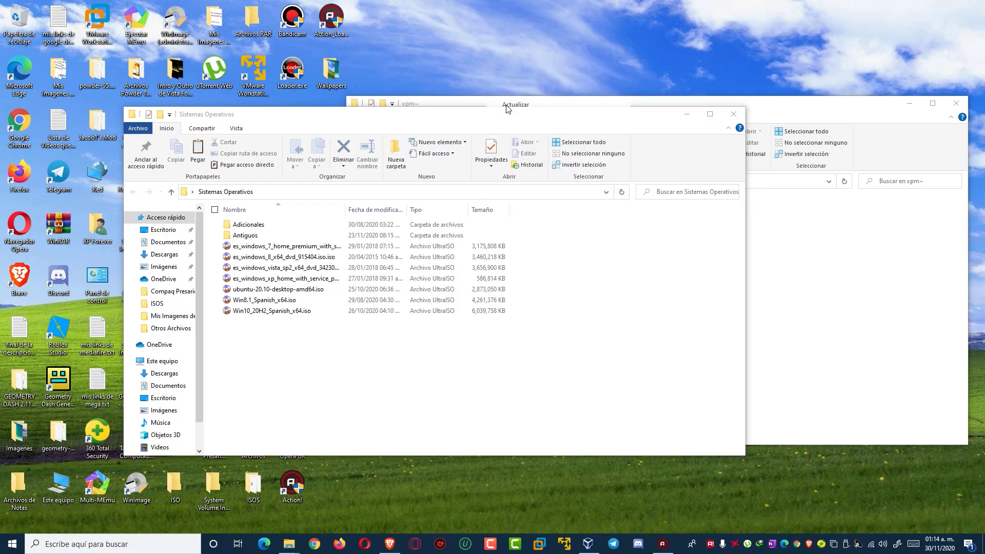
- Create a new folder named "VHD de Modo XP" in Sistemas Operativos
left_click(396, 163)
type("VHD ")
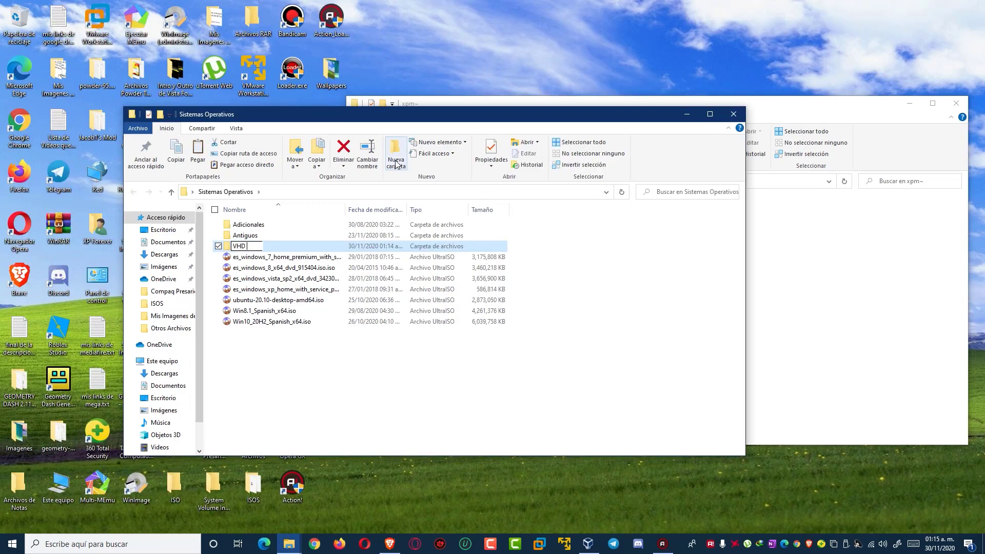
type("der")
key("BackSpace")
type("Mpdp")
key("BackSpace")
key("BackSpace")
key("BackSpace")
type("odo XP")
left_click(312, 405)
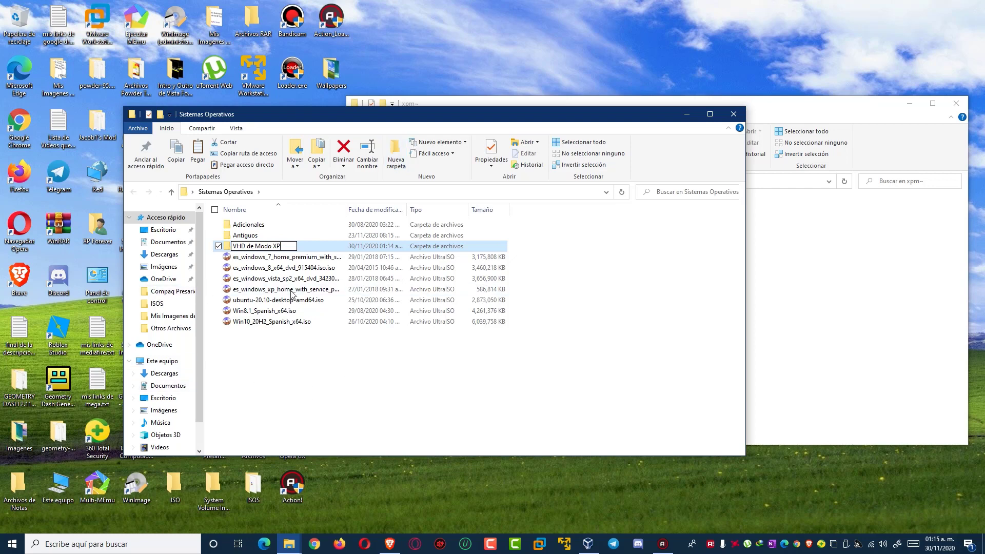
- Move VirtualXPVHD.vhd from the xpm~ folder into the VHD de Modo XP folder
double_click(259, 246)
left_click(790, 297)
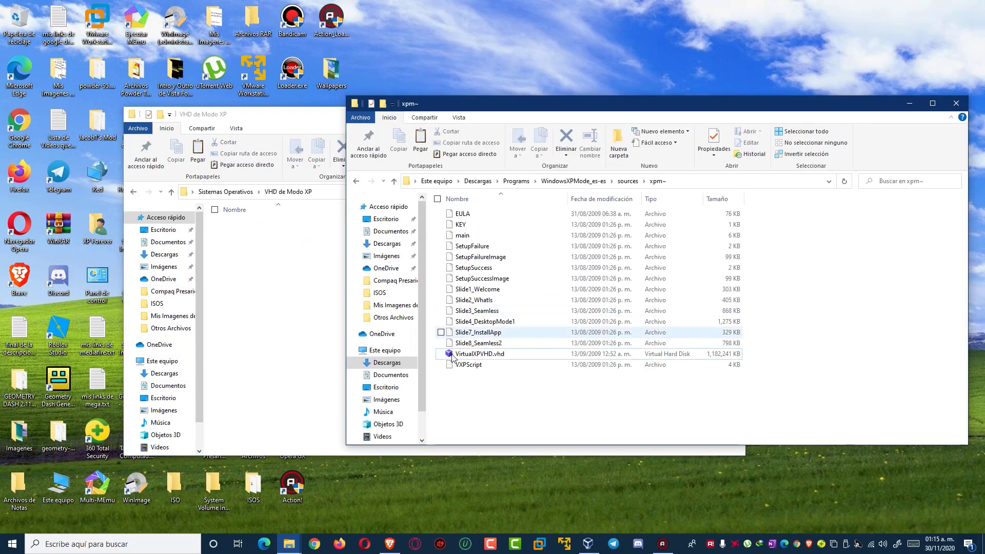
left_click_drag(453, 357, 287, 316)
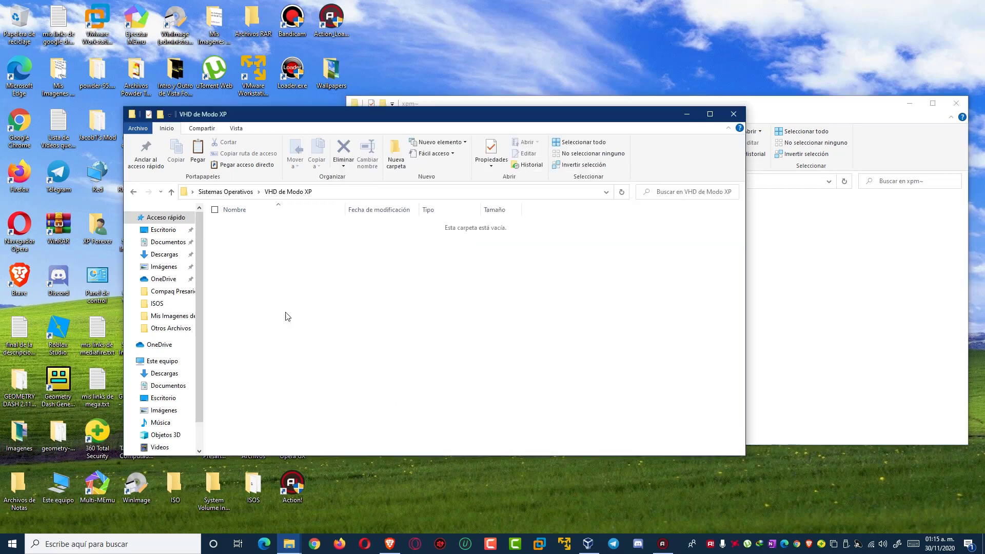
left_click(265, 335)
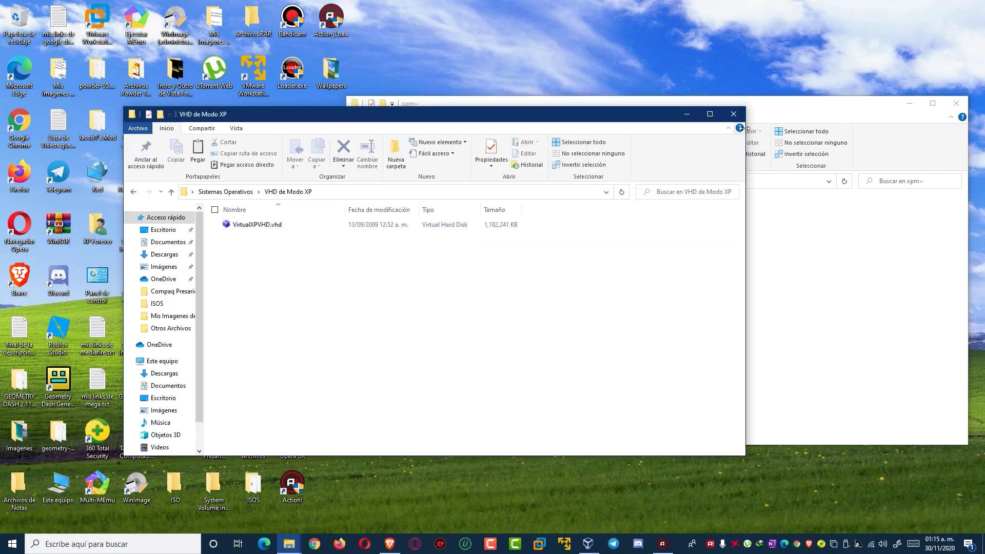
- Close both File Explorer windows and switch to Oracle VM VirtualBox
left_click(233, 191)
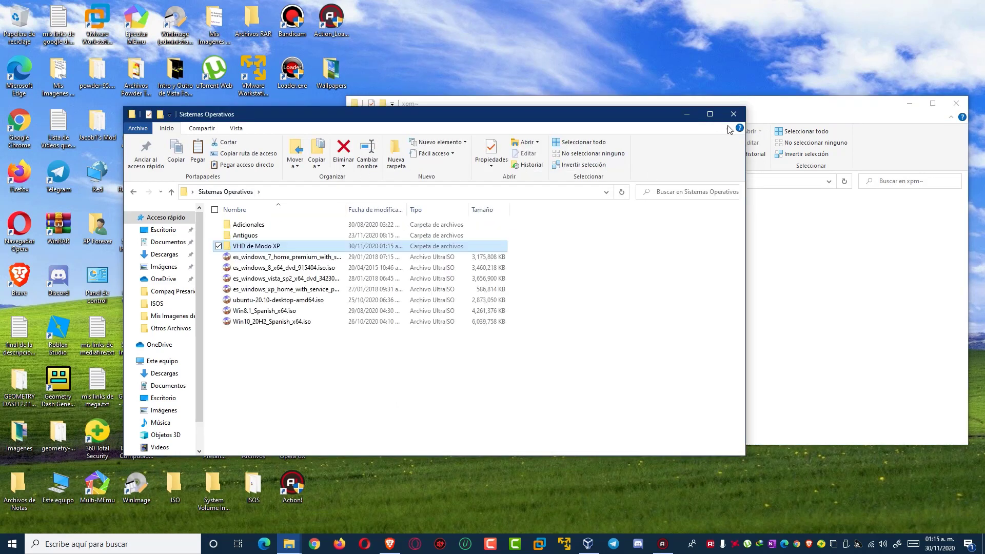
left_click(743, 115)
left_click(957, 103)
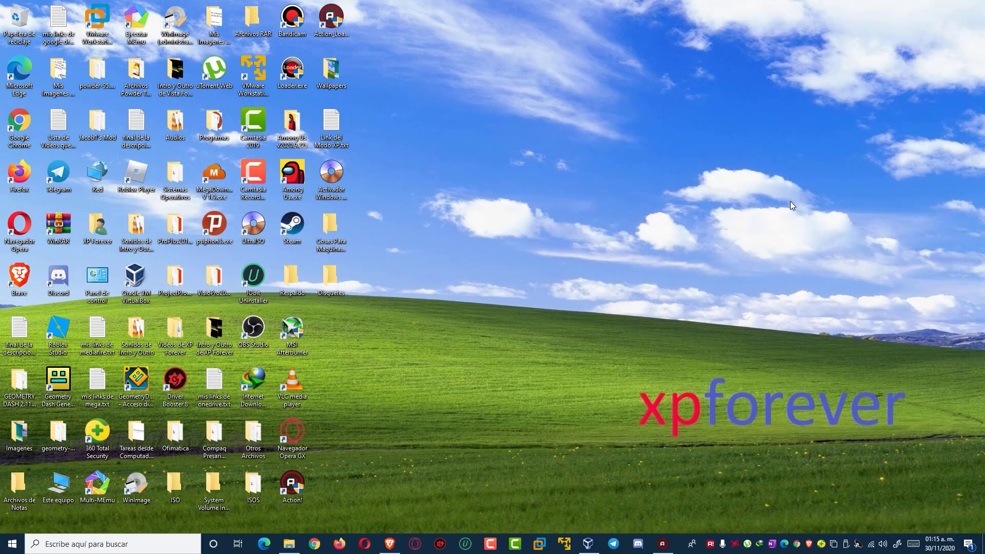
left_click(588, 544)
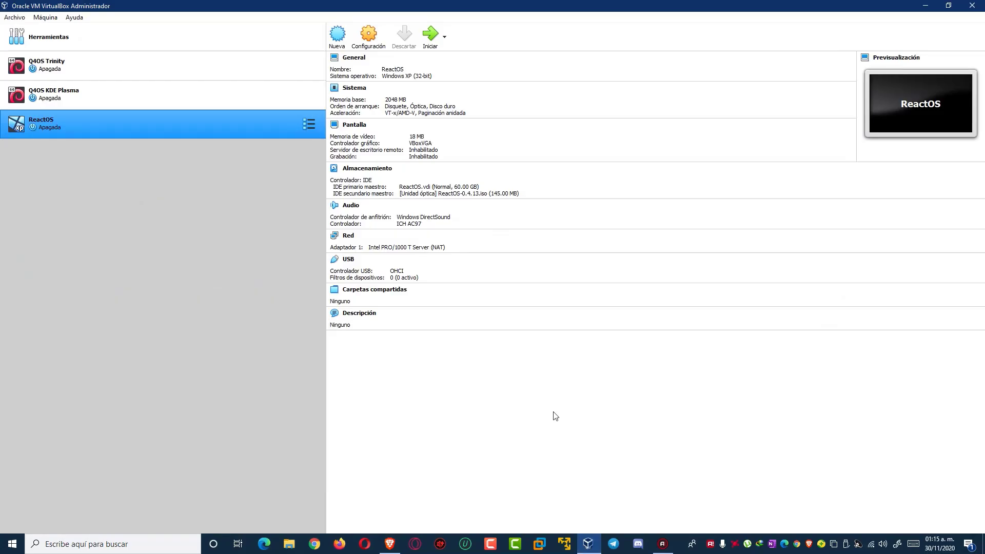
- Start a new virtual machine named "Modo XP" for Windows XP (32-bit) with 2048 MB of memory
left_click(337, 36)
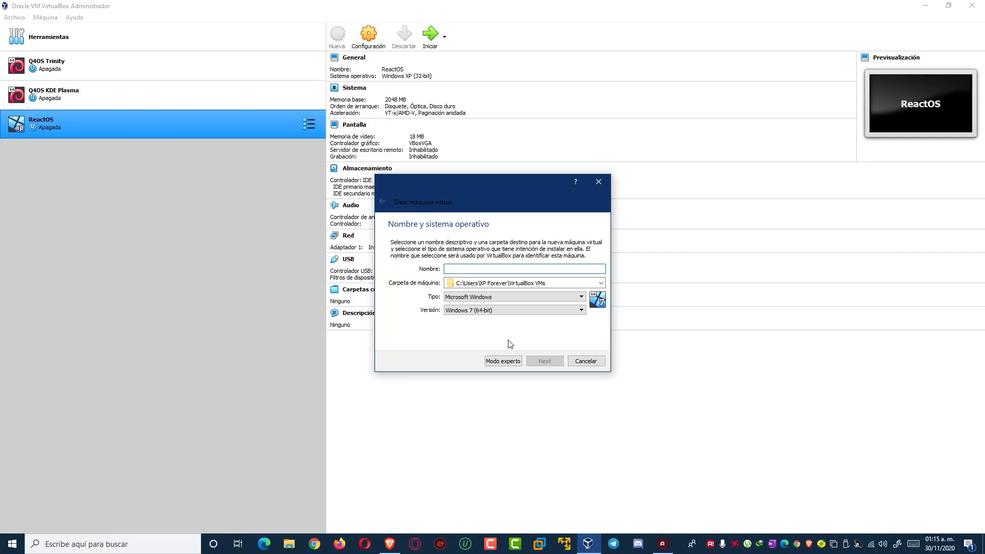
type("Modo XP")
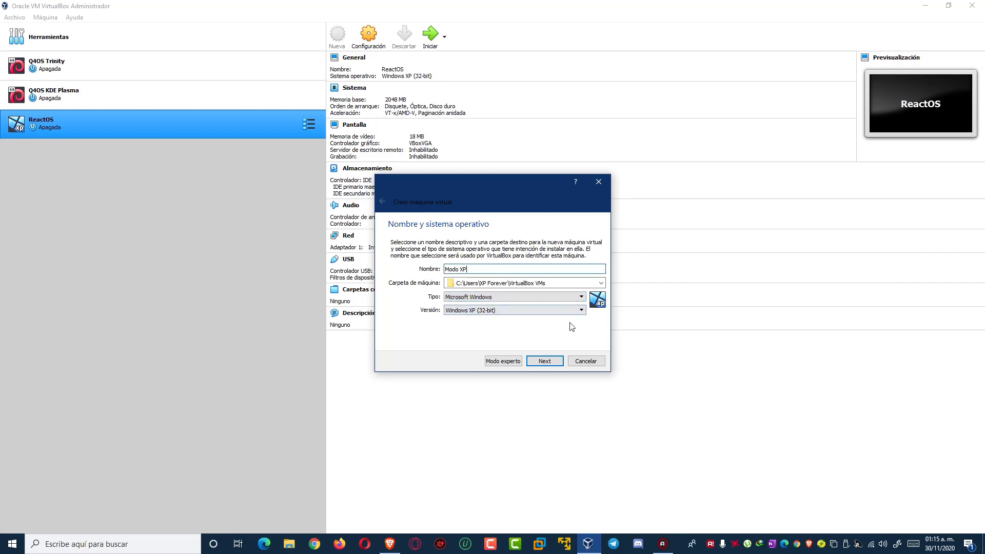
left_click(544, 362)
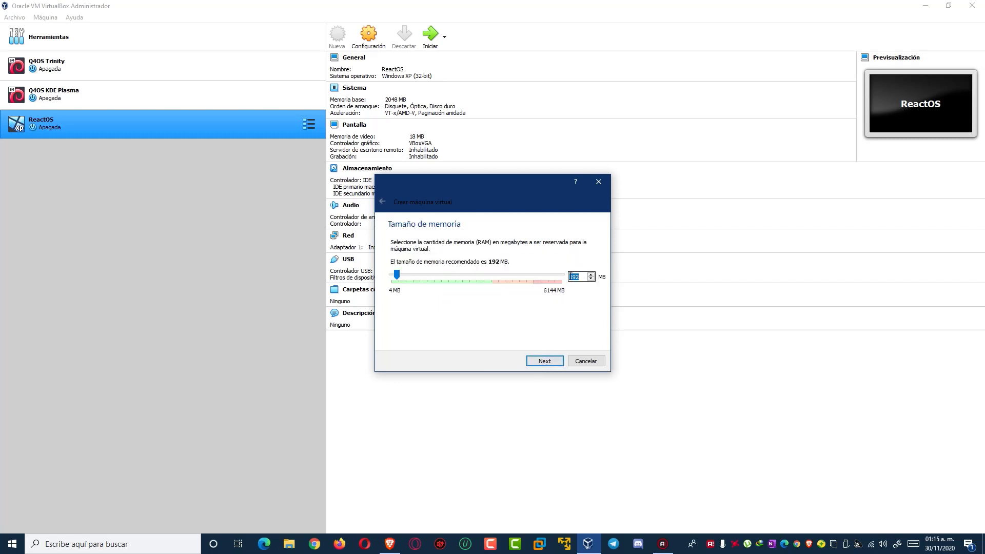
type("2048")
left_click(544, 362)
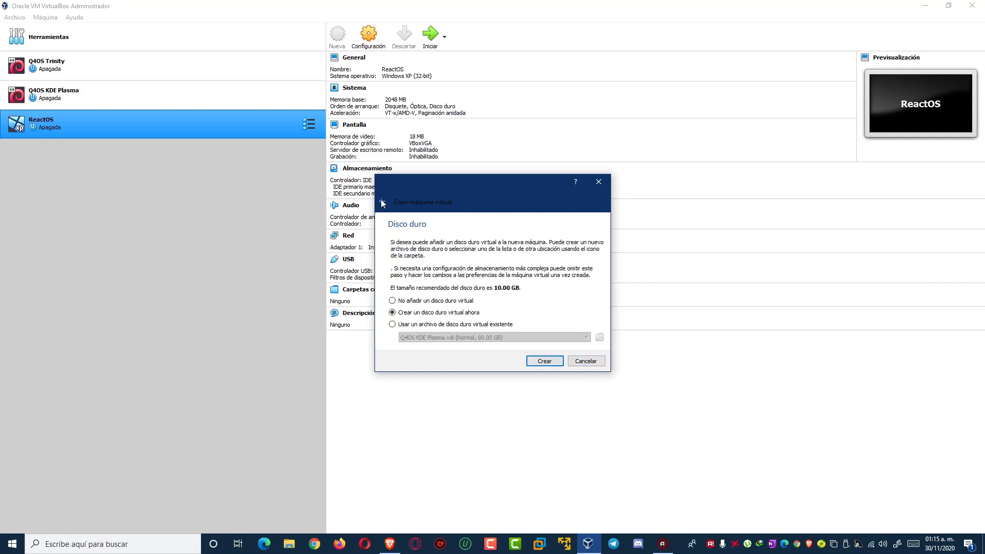
- Use the existing disk VirtualXPVHD.vhd from the desktop's Sistemas Operativos > VHD de Modo XP folder as hard disk and create the machine
left_click(413, 325)
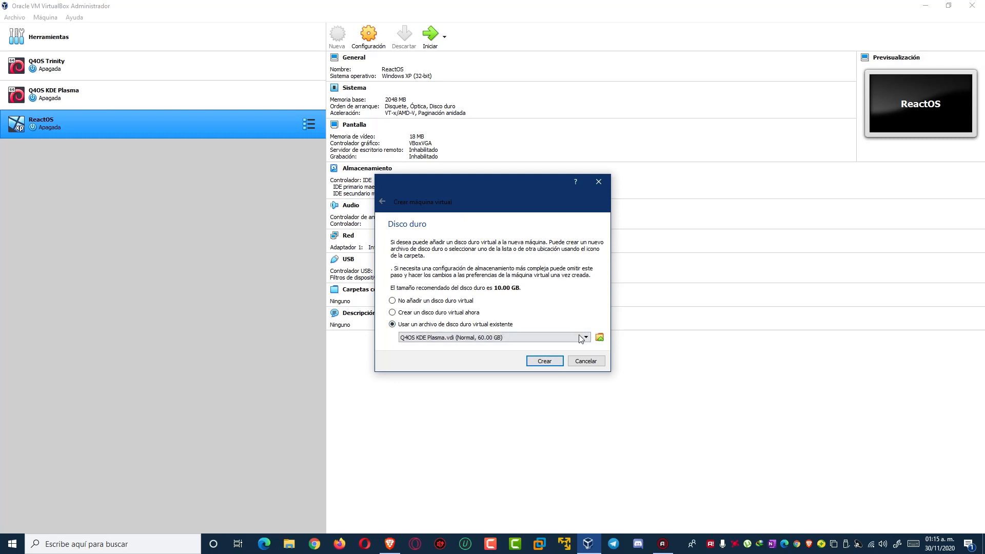
left_click(599, 338)
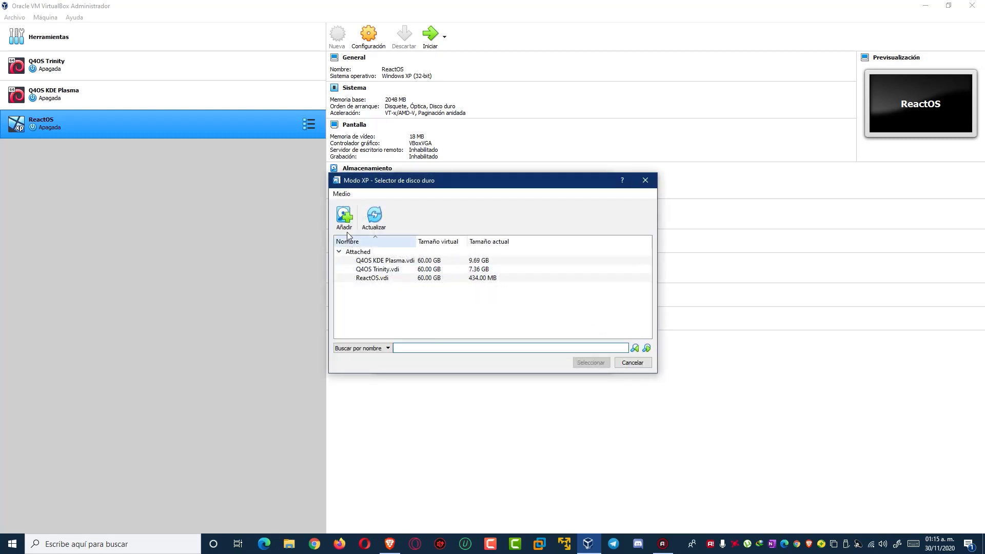
left_click(344, 218)
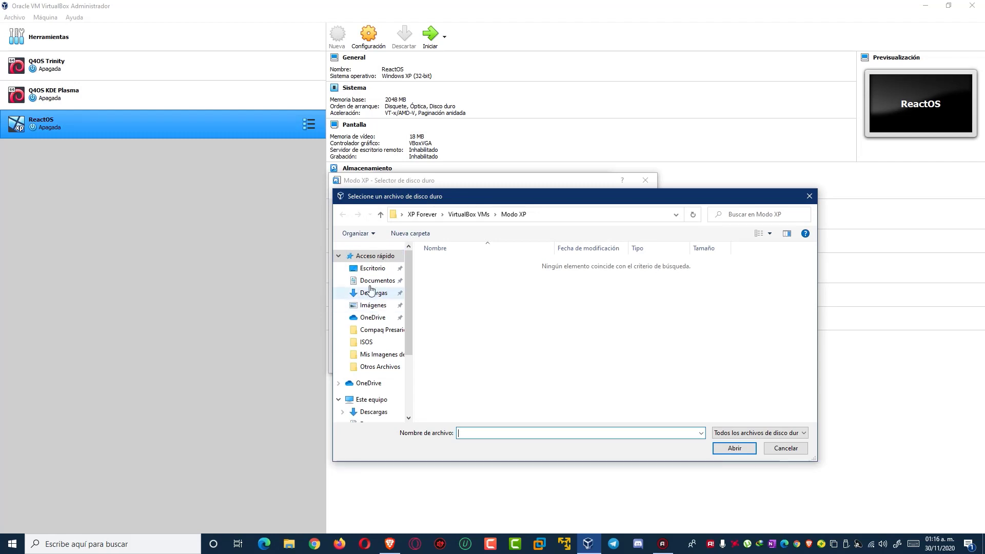
left_click(371, 270)
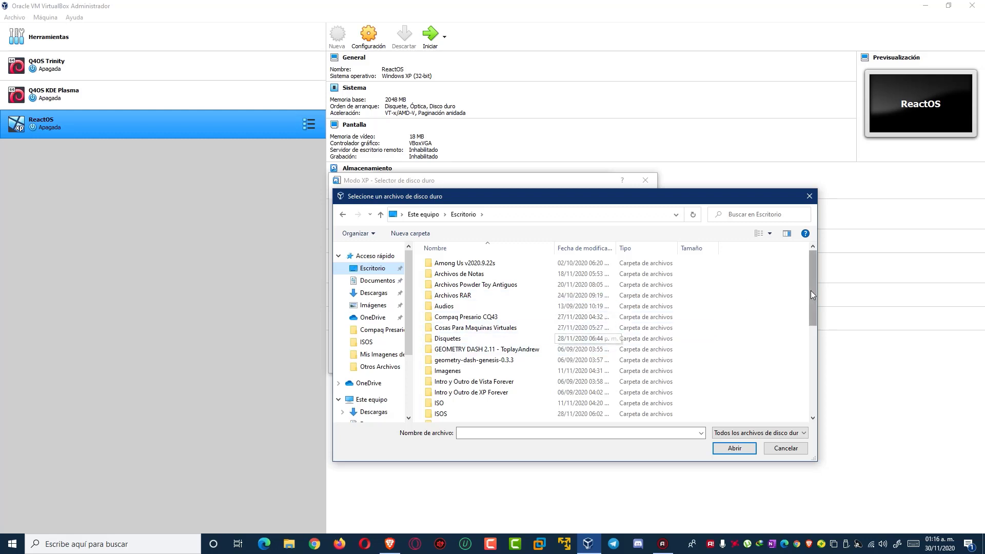
left_click_drag(812, 291, 801, 373)
double_click(473, 356)
double_click(466, 281)
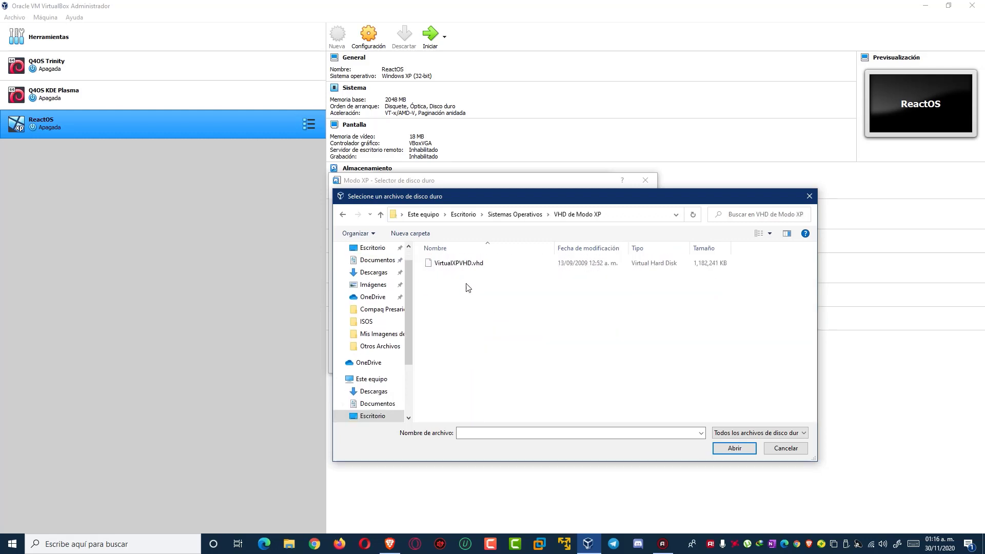
left_click(480, 264)
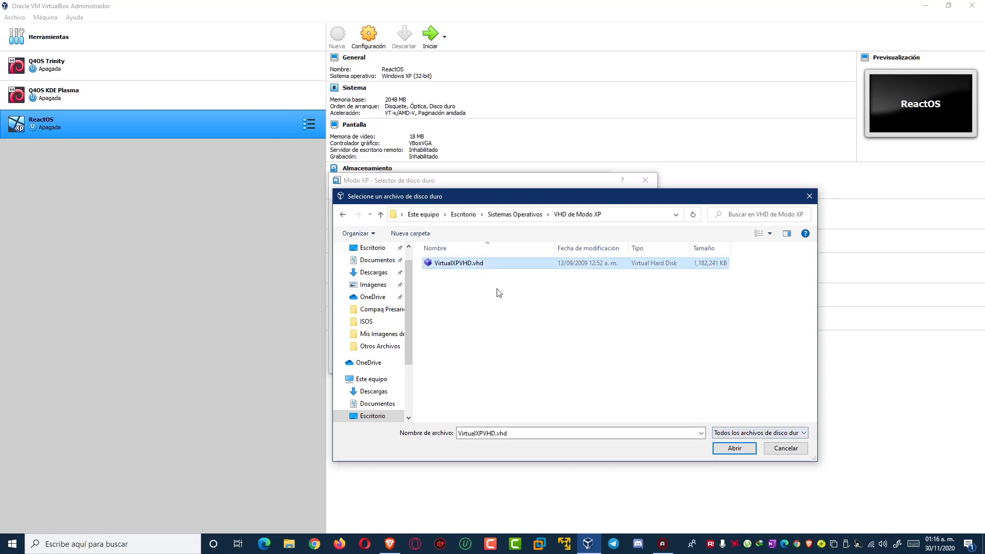
left_click(734, 448)
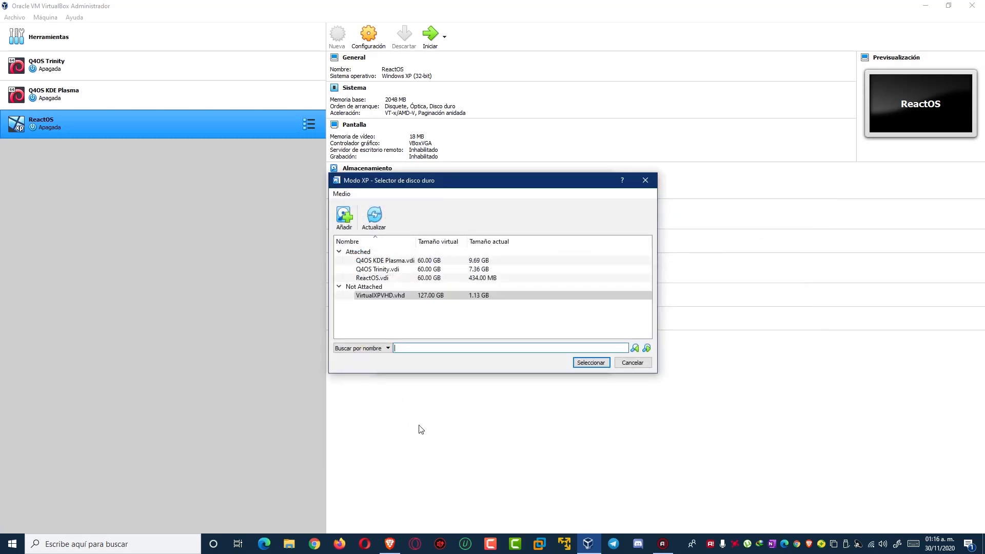
left_click(590, 362)
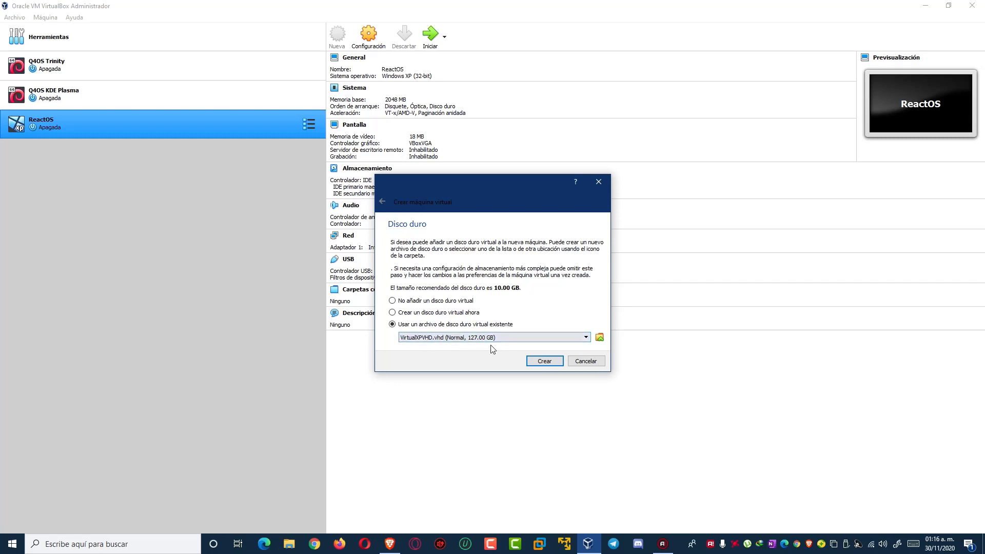
left_click(539, 363)
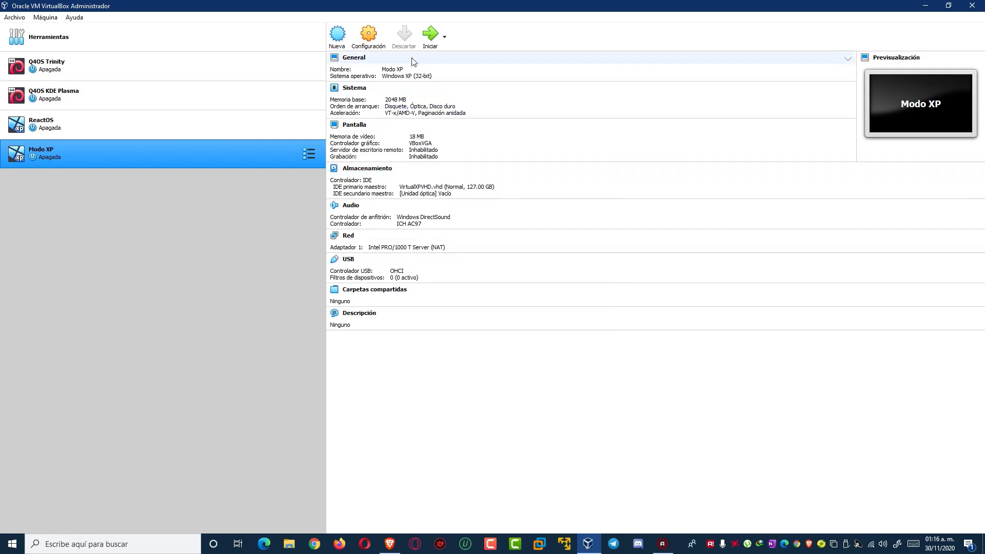
- Start the Modo XP virtual machine, dismiss its keyboard capture notice and minimize the VirtualBox manager window
left_click(430, 35)
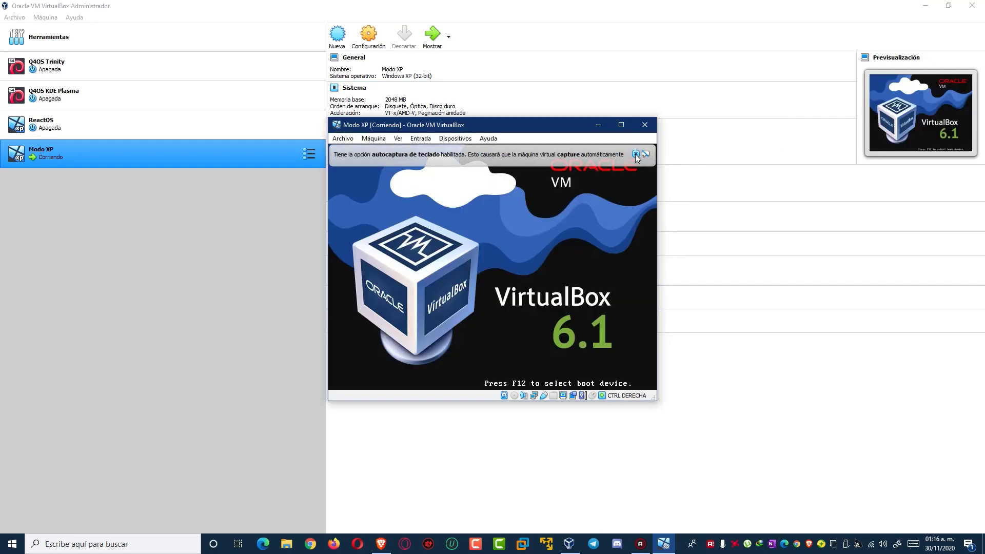
left_click(635, 154)
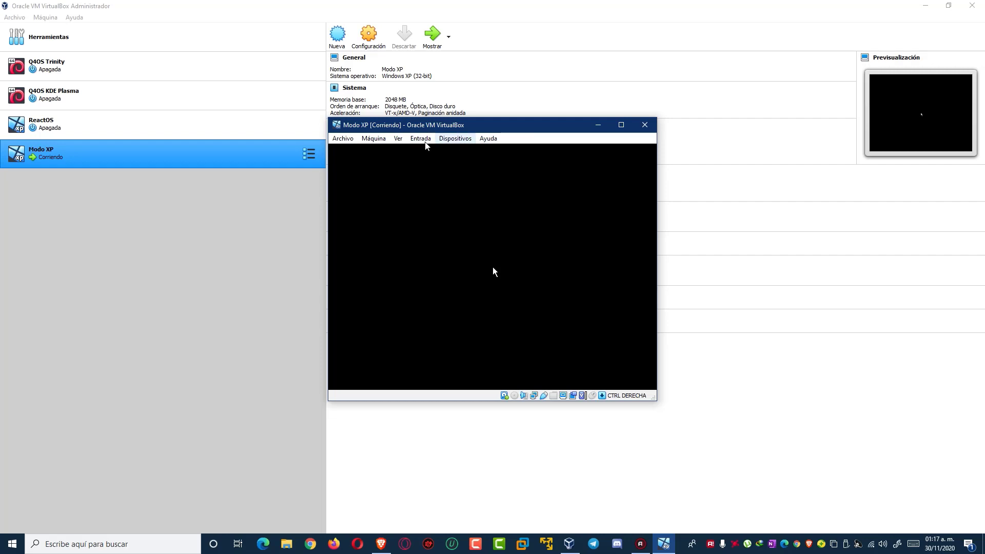
left_click(374, 138)
left_click(374, 139)
left_click(925, 6)
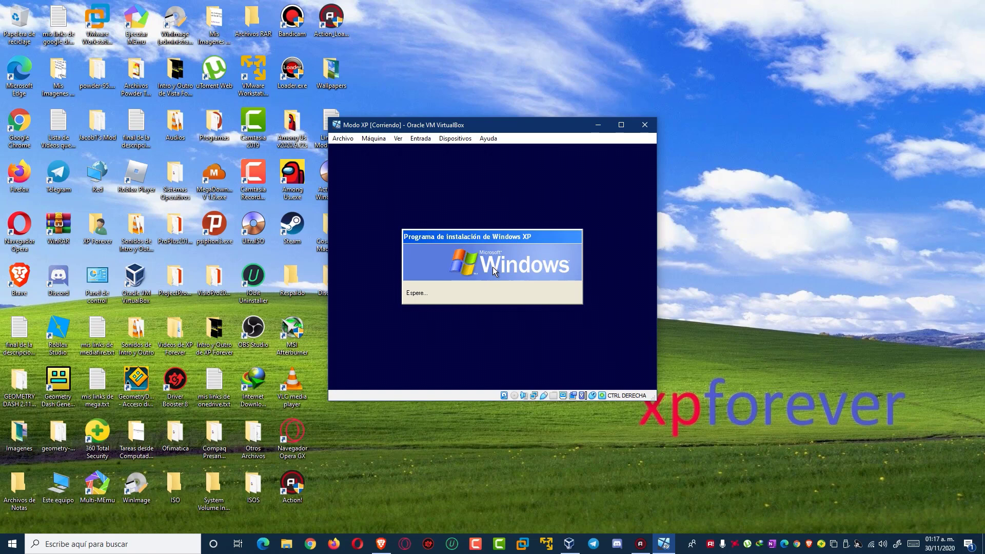
left_click(373, 138)
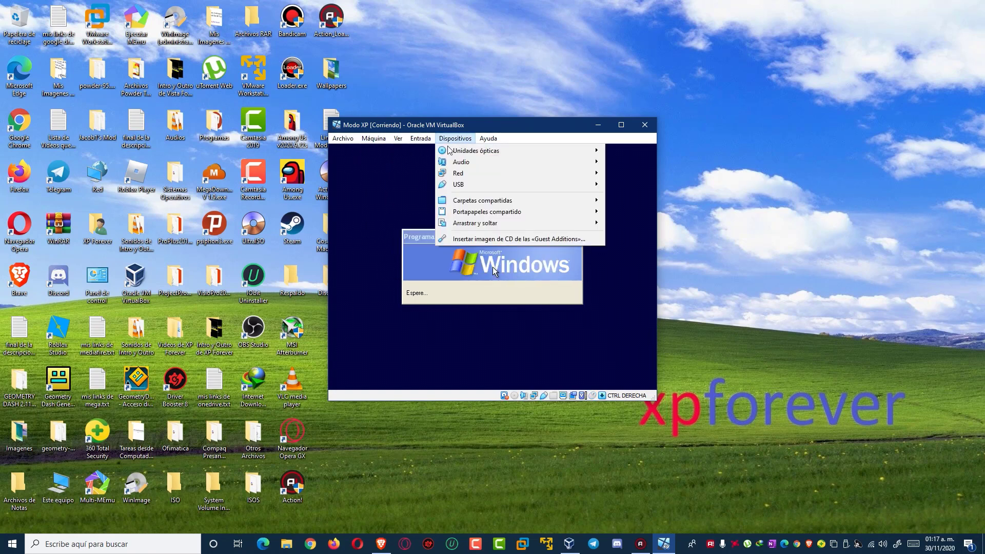
mouse_move(430, 142)
key("Escape")
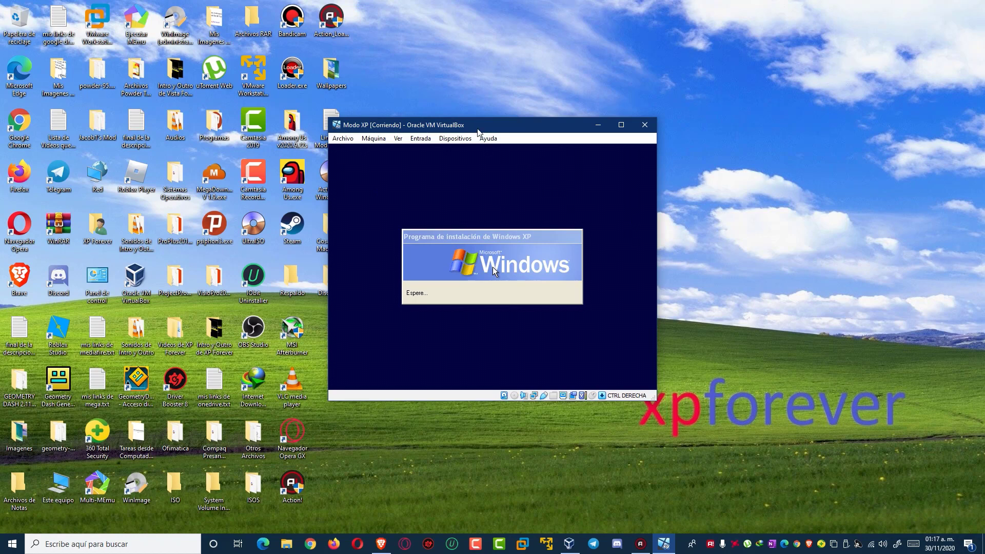
left_click_drag(480, 133, 474, 134)
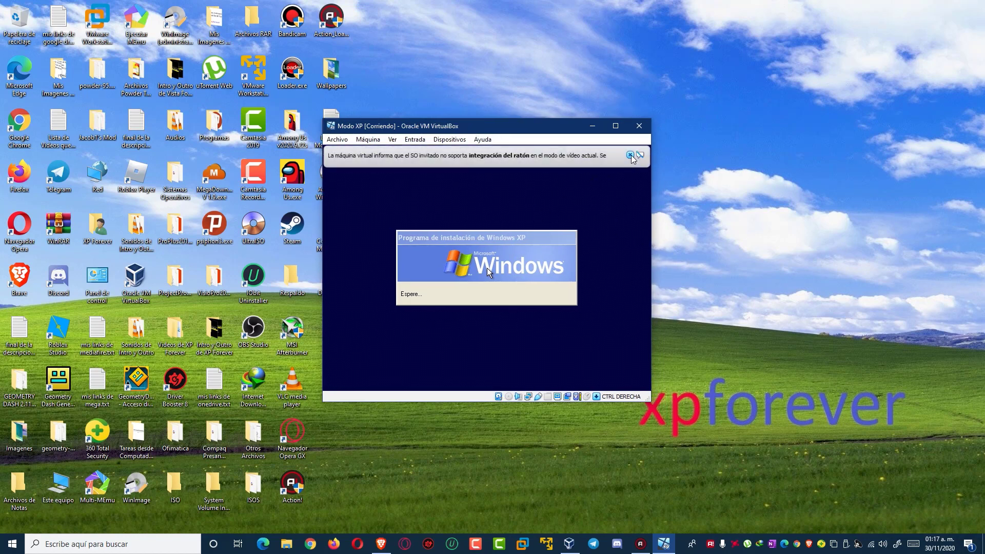
- Dismiss the mouse integration notices in the Modo XP window while Windows XP setup loads
left_click(631, 155)
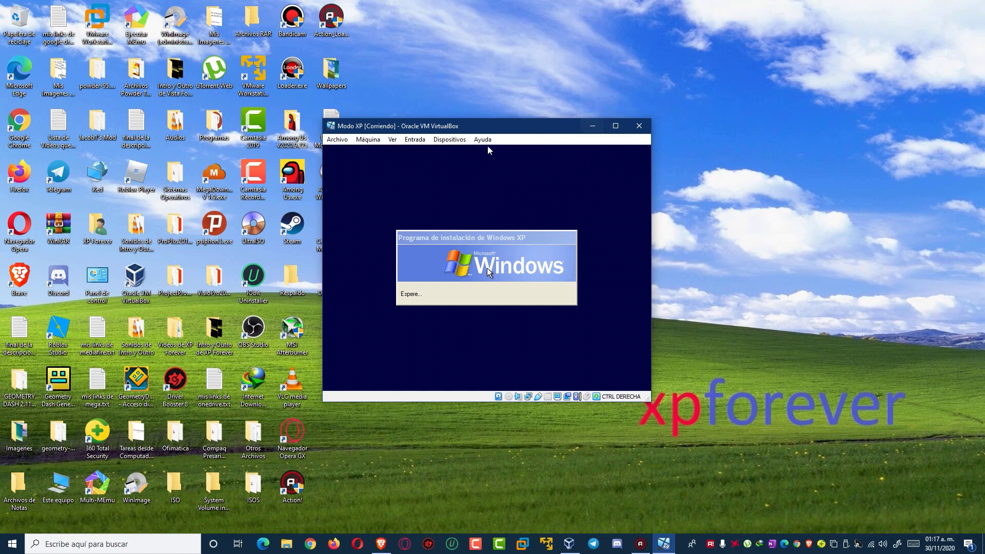
left_click(419, 141)
left_click(419, 140)
left_click(436, 241)
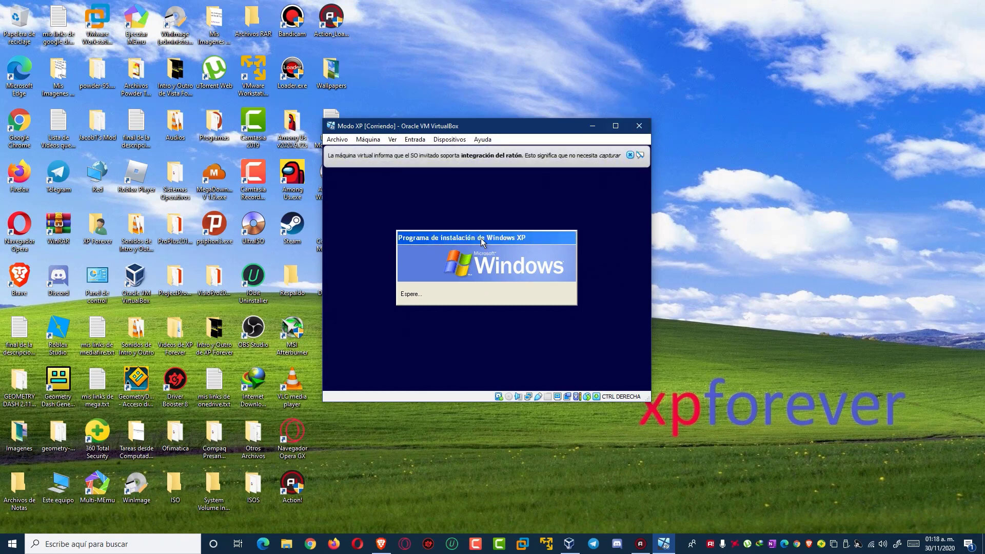
left_click(629, 156)
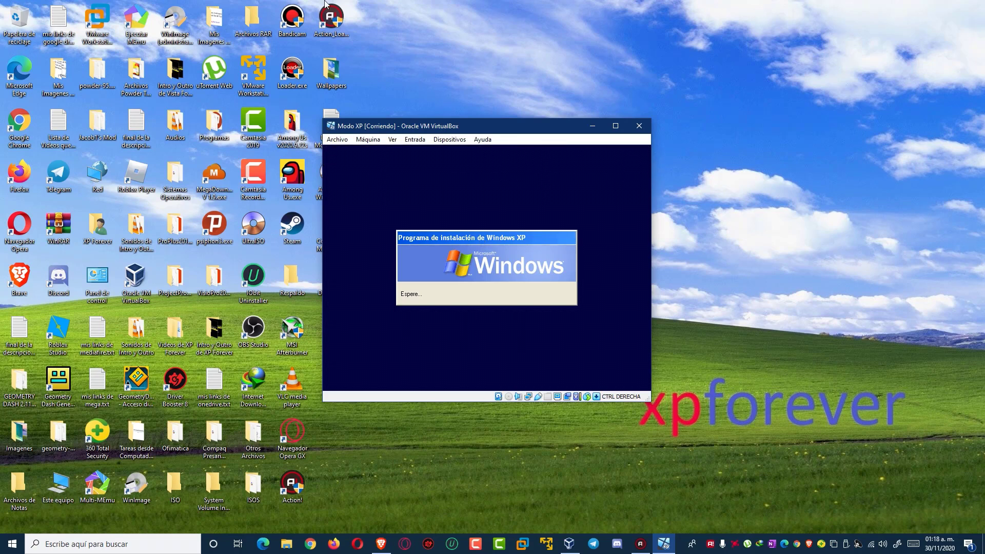
left_click(414, 139)
left_click(415, 139)
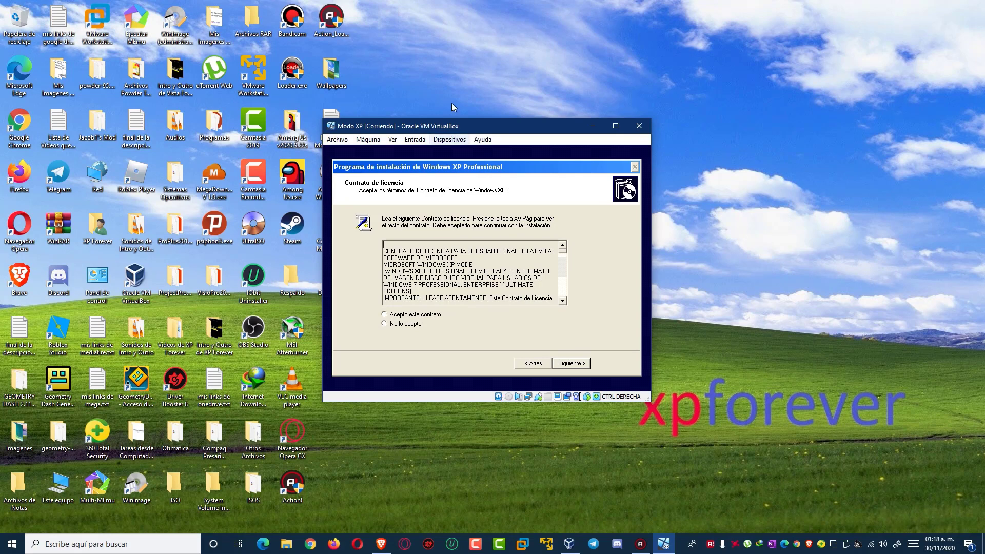
- Accept the Windows XP Mode license agreement and continue to the regional and language options of setup
left_click(414, 139)
left_click(423, 173)
left_click(586, 364)
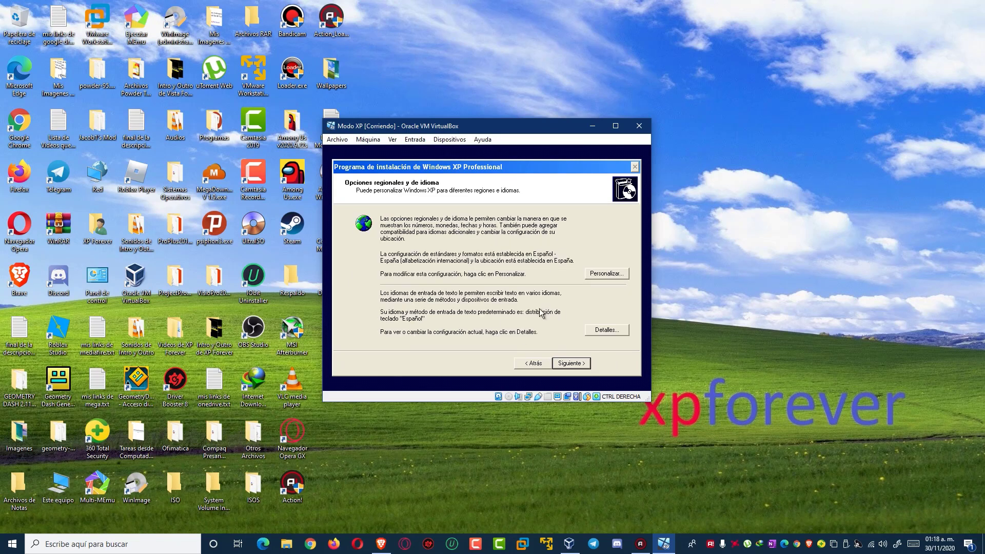
- Customize the regional settings with Español (México) as standards and formats and México as location
left_click(608, 275)
left_click(429, 229)
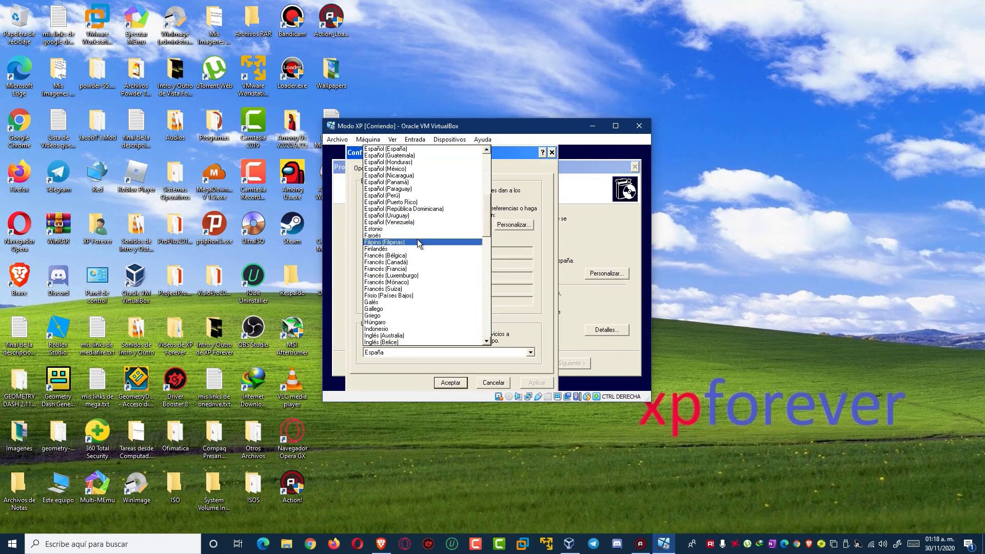
left_click(410, 170)
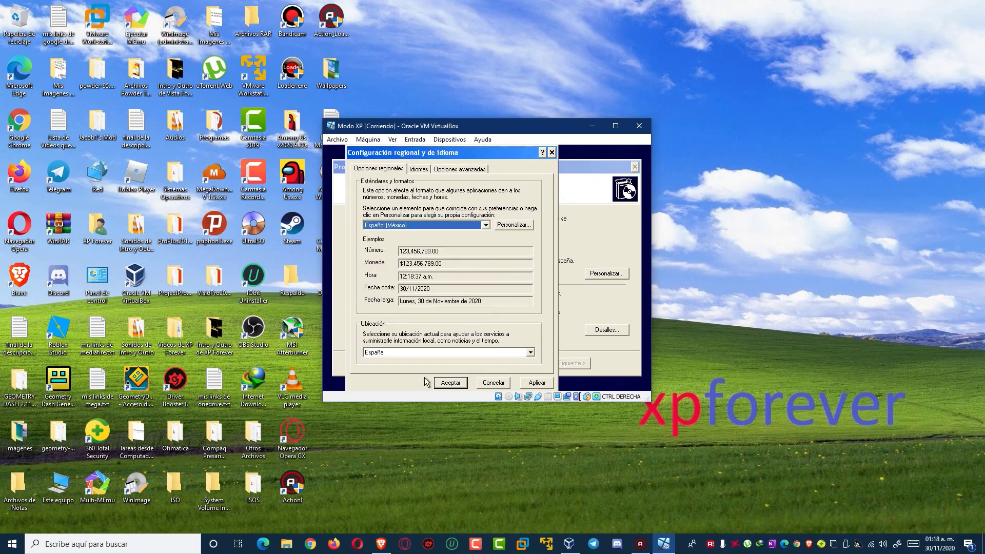
left_click(407, 354)
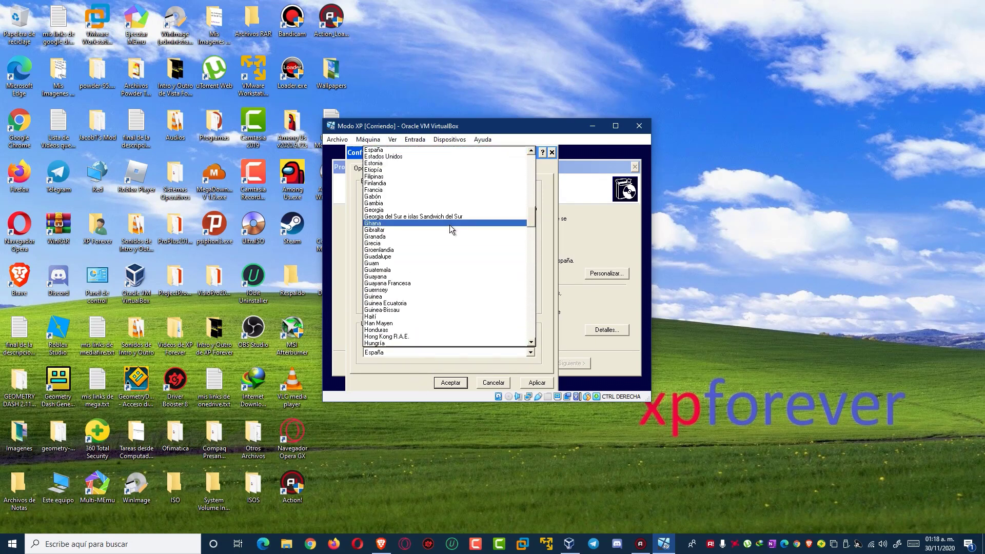
key("m")
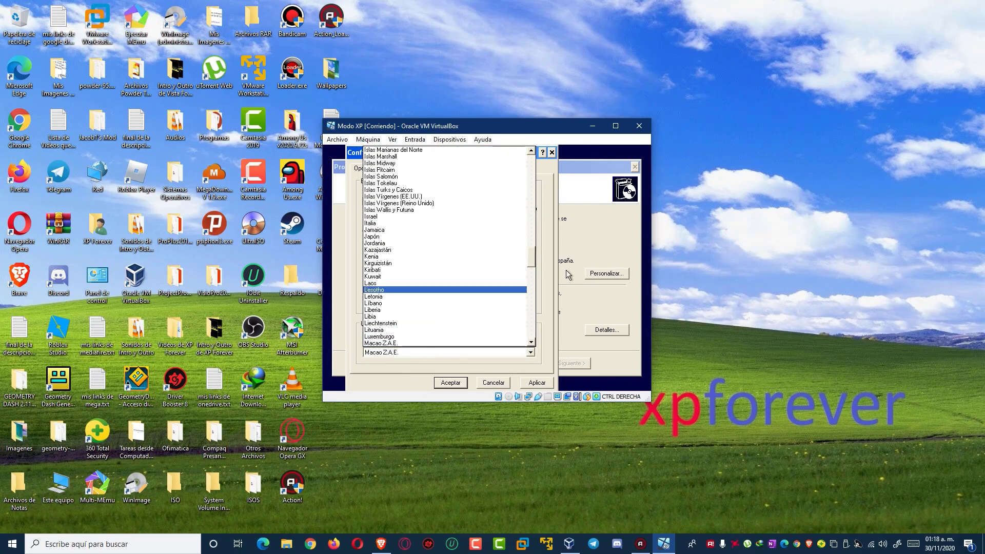
left_click_drag(536, 250, 529, 275)
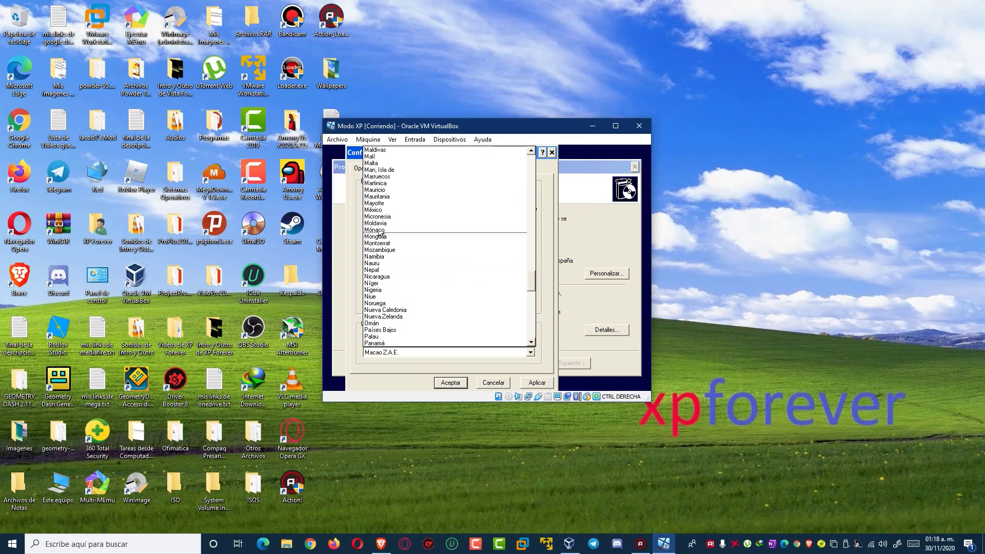
left_click(384, 210)
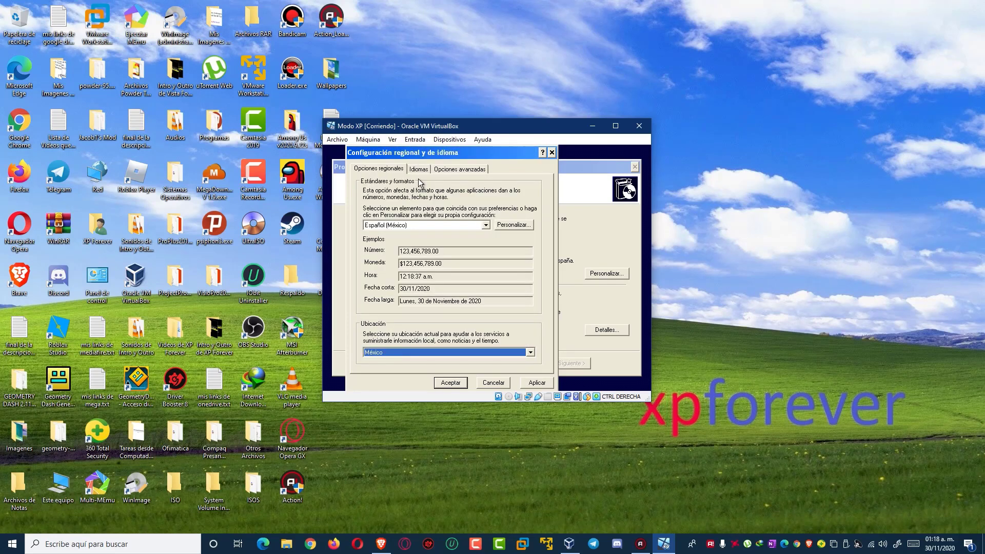
- Review the installed input languages and keyboard services in the language details, leaving them as they are
left_click(419, 170)
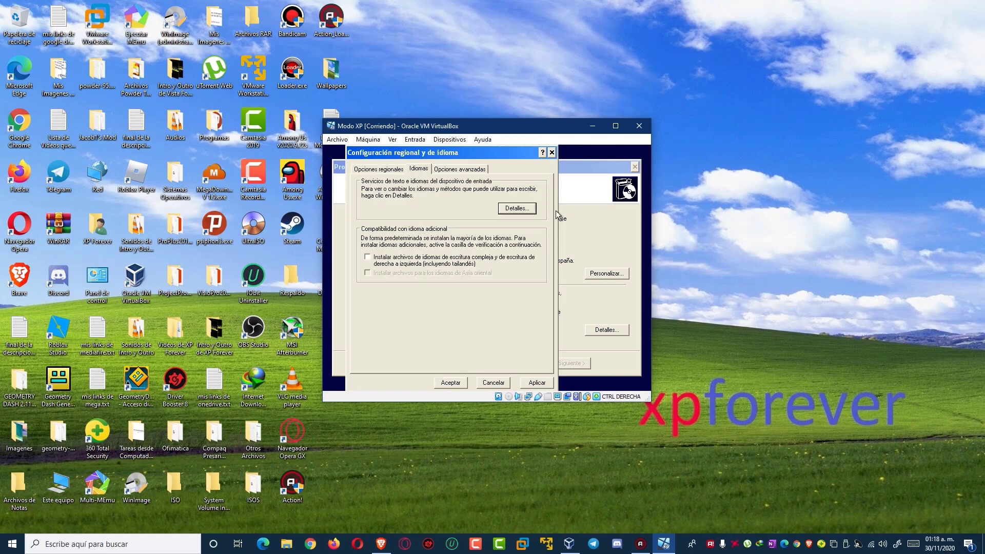
left_click(528, 210)
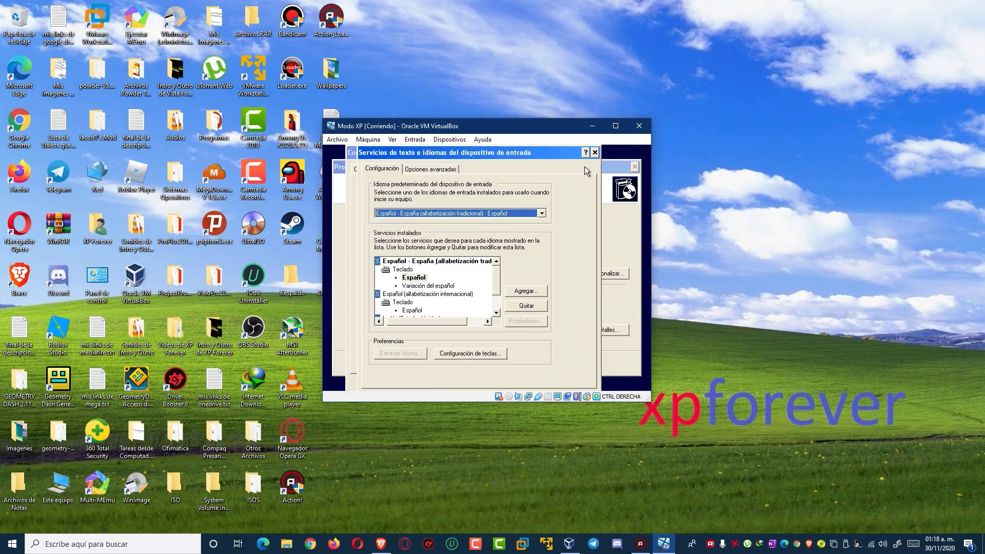
left_click(593, 153)
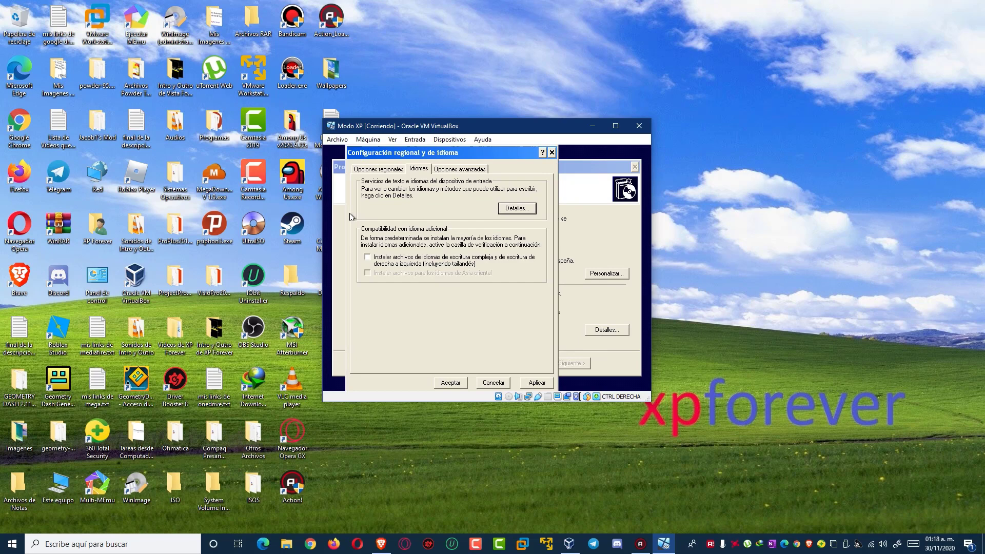
- Set the language for non-Unicode programs to Español (México) and apply it
left_click(466, 170)
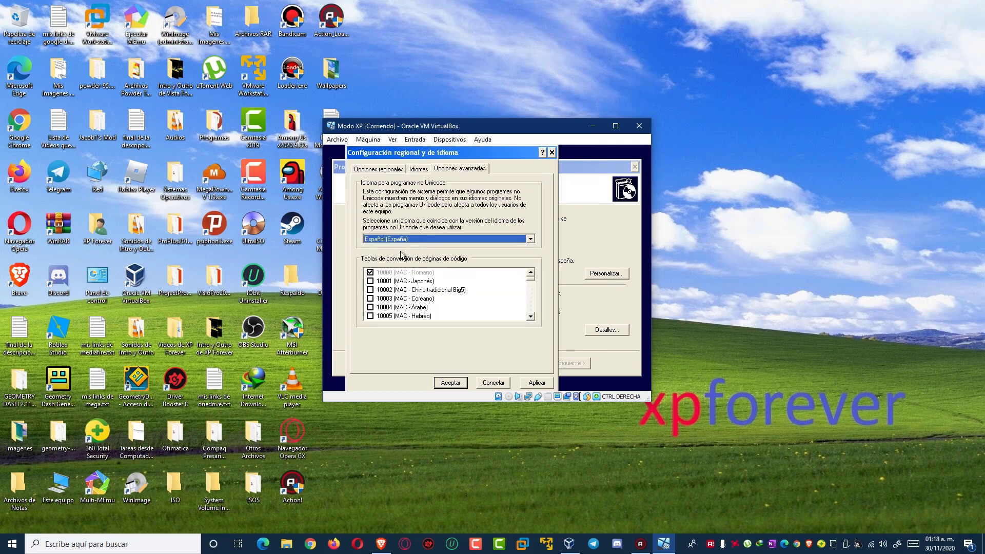
left_click(404, 245)
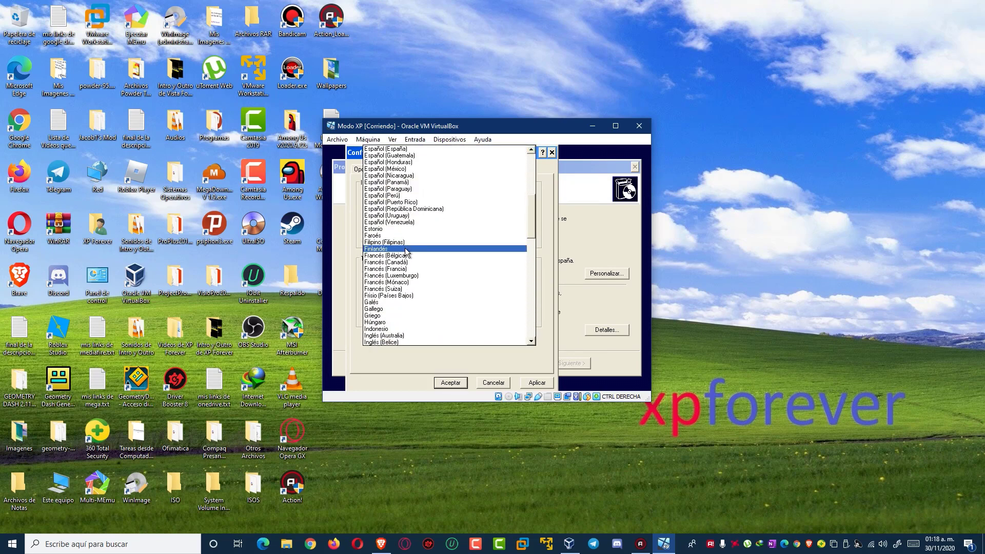
left_click(417, 171)
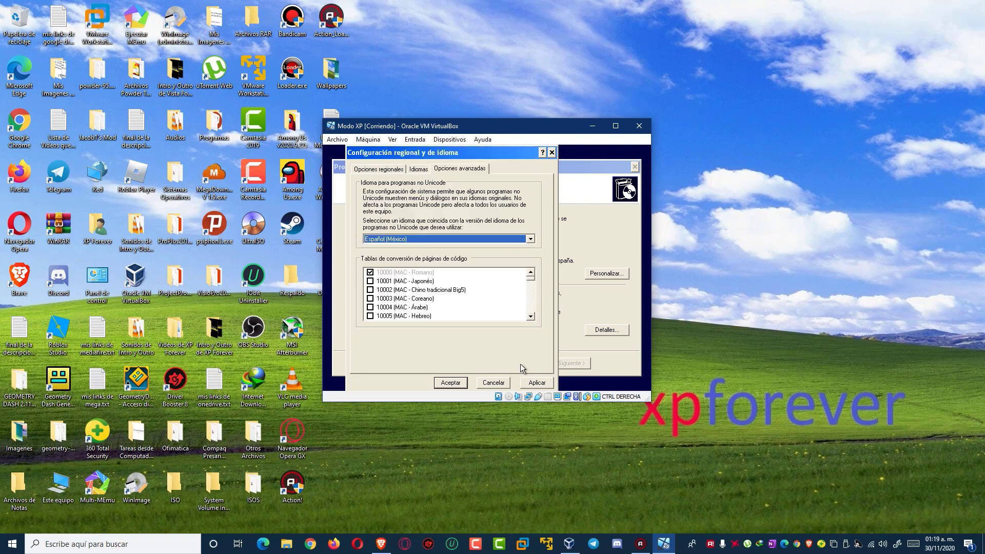
left_click(534, 382)
- Make Español (México) - Latinoamérica the default input language, accept the regional settings and recheck the input language details
left_click(418, 169)
left_click(528, 214)
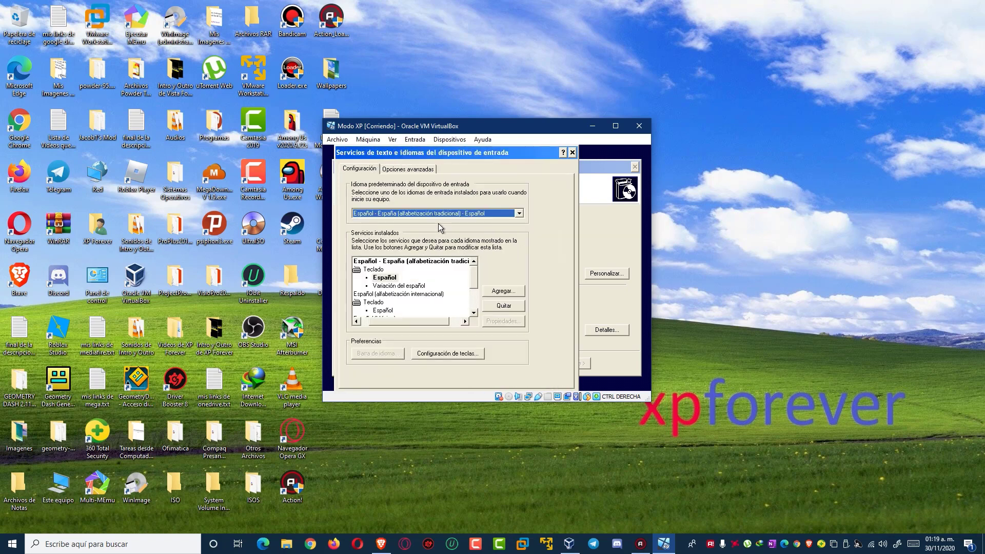
left_click(437, 214)
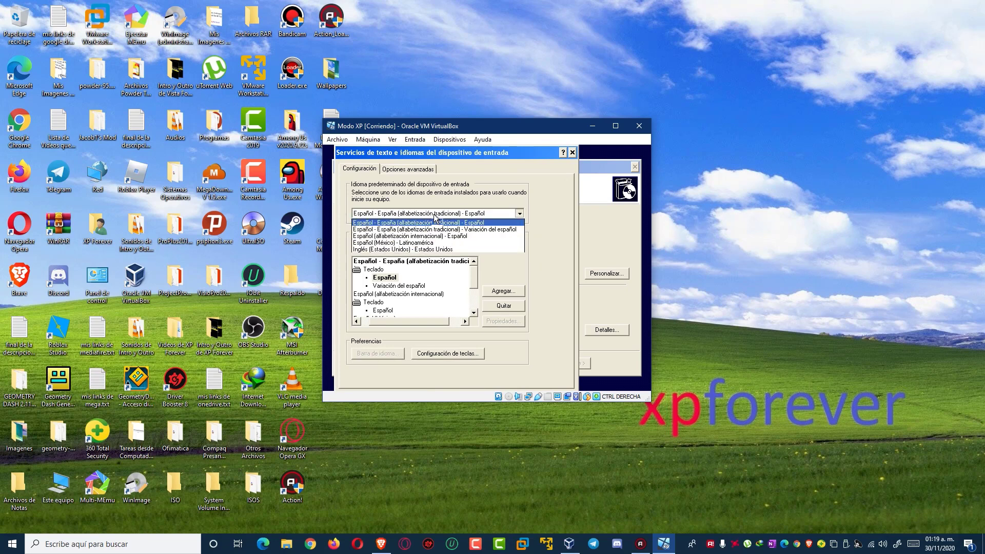
left_click(421, 242)
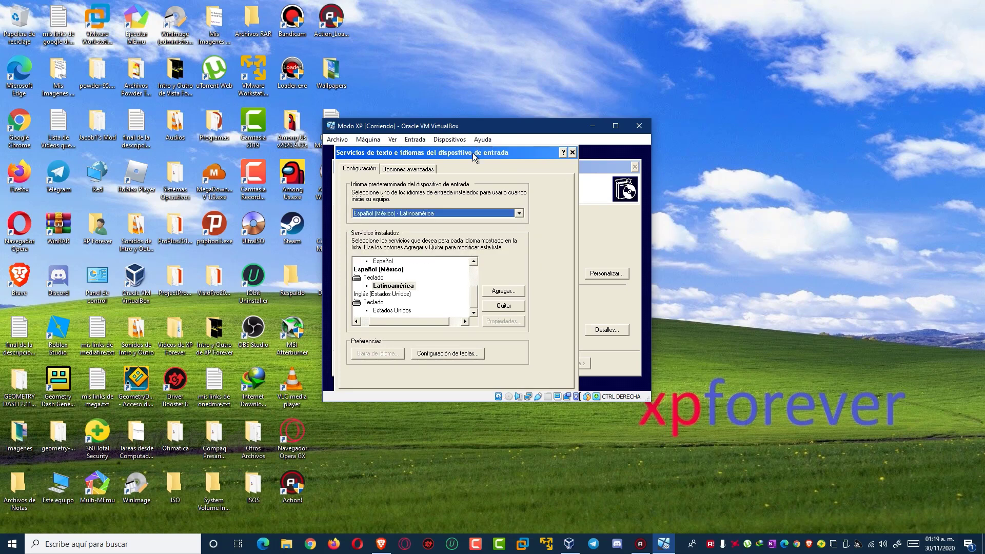
left_click_drag(473, 152, 457, 144)
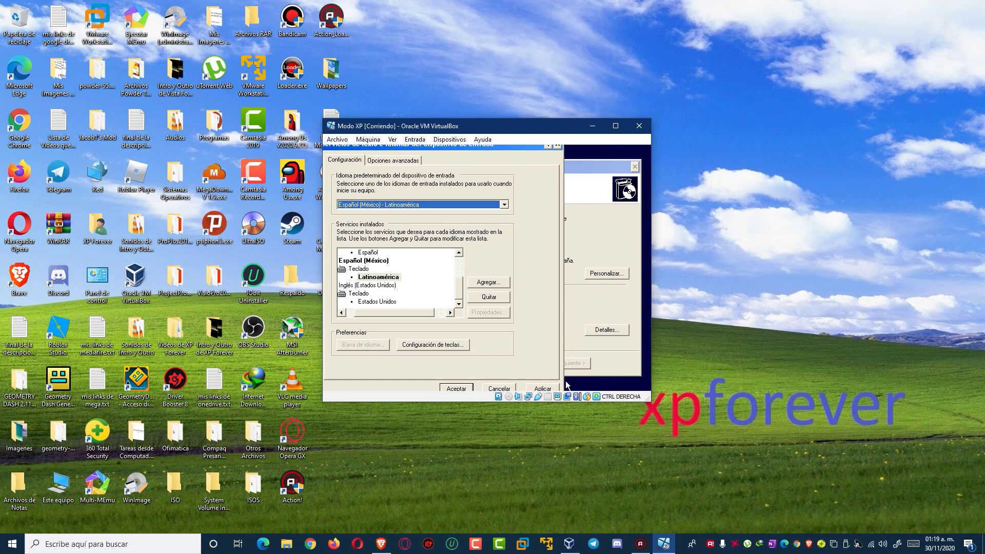
left_click(543, 388)
left_click(446, 388)
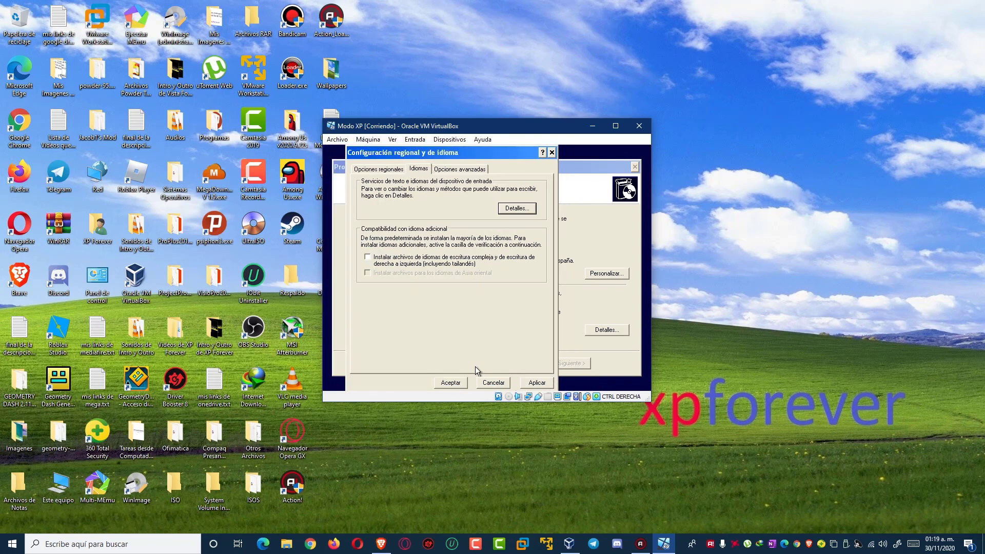
left_click(523, 384)
left_click(450, 382)
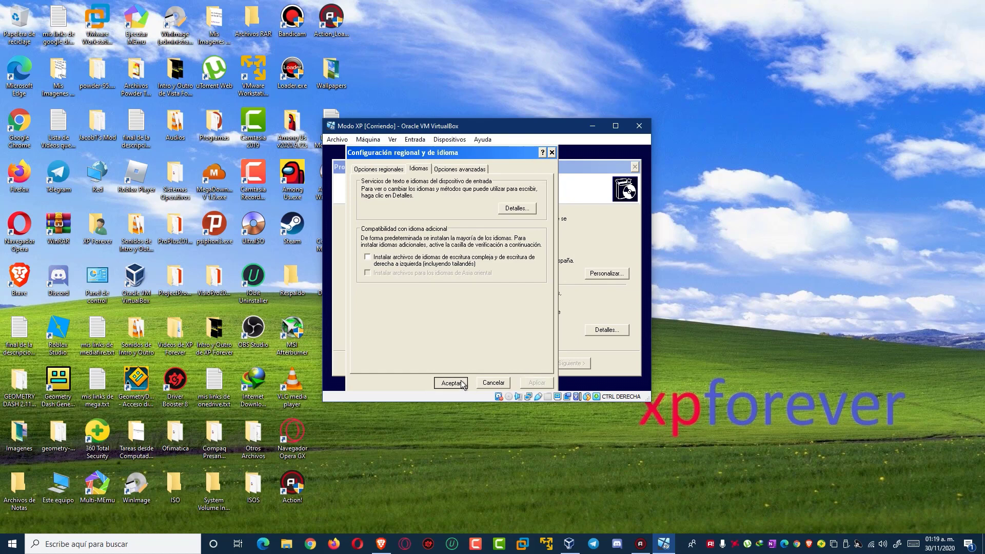
left_click(607, 329)
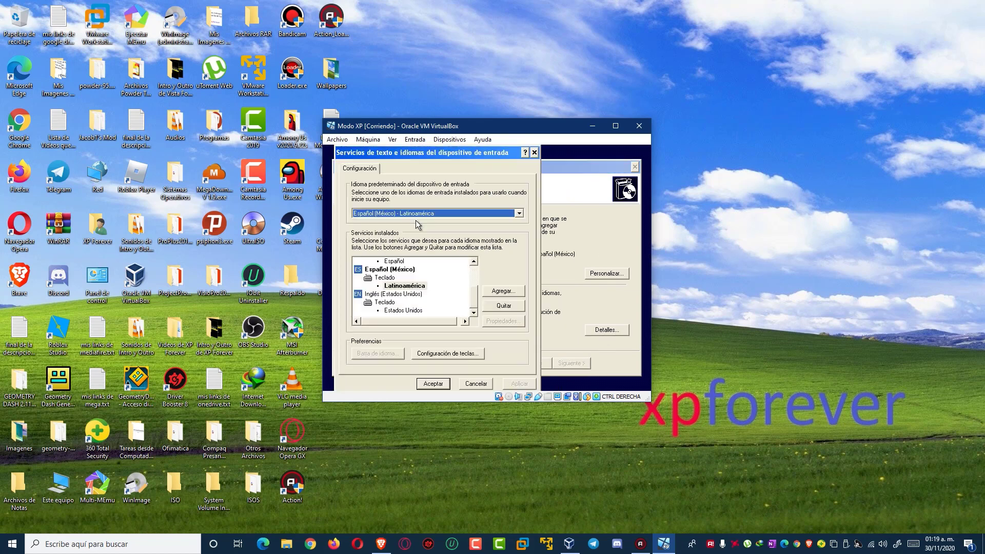
left_click(534, 153)
- Continue setup and name the computer XPFOREVER, leaving the administrator password blank
left_click(569, 364)
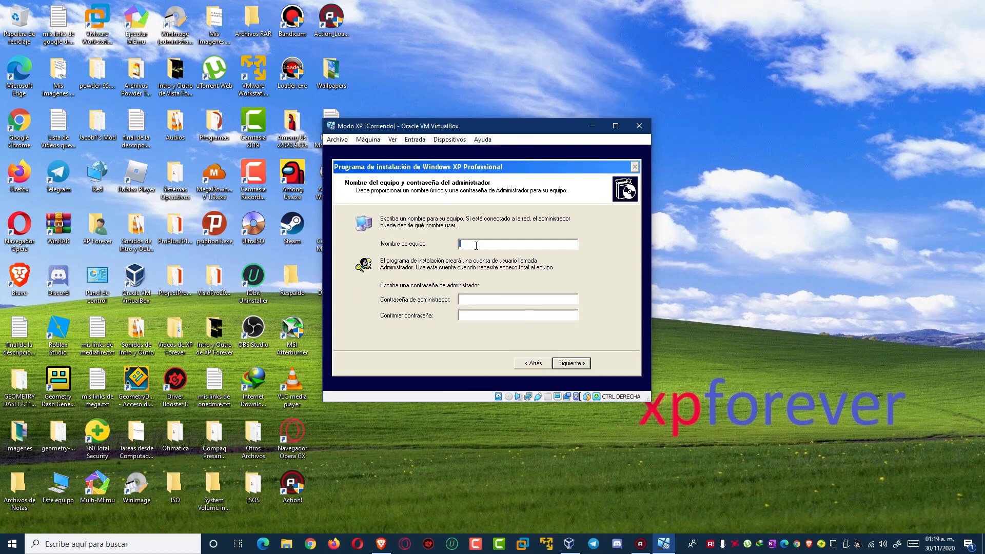
type("XPFOREVER")
left_click(571, 362)
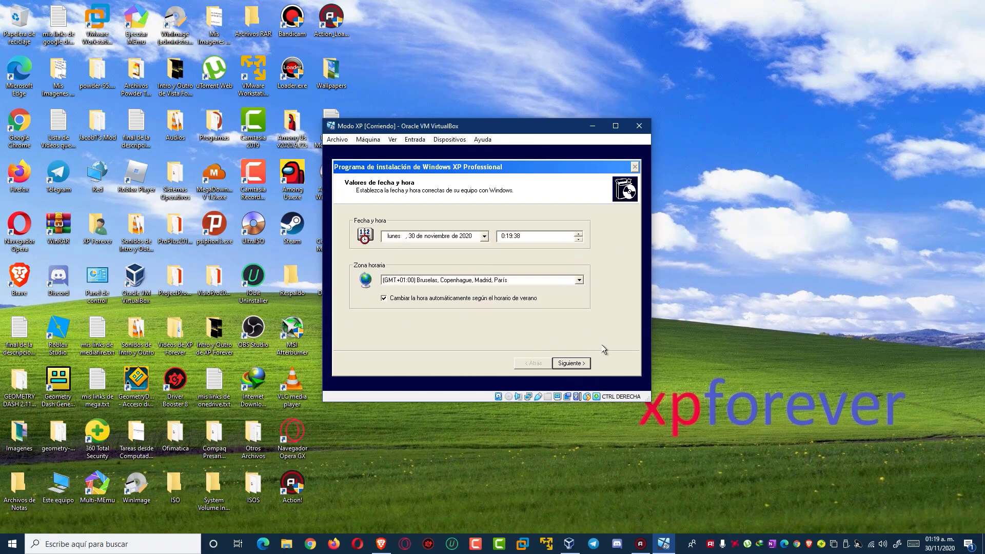
- Set the time zone to (GMT-06:00) Guadalajara, Ciudad de México, Monterrey and continue setup
left_click(455, 281)
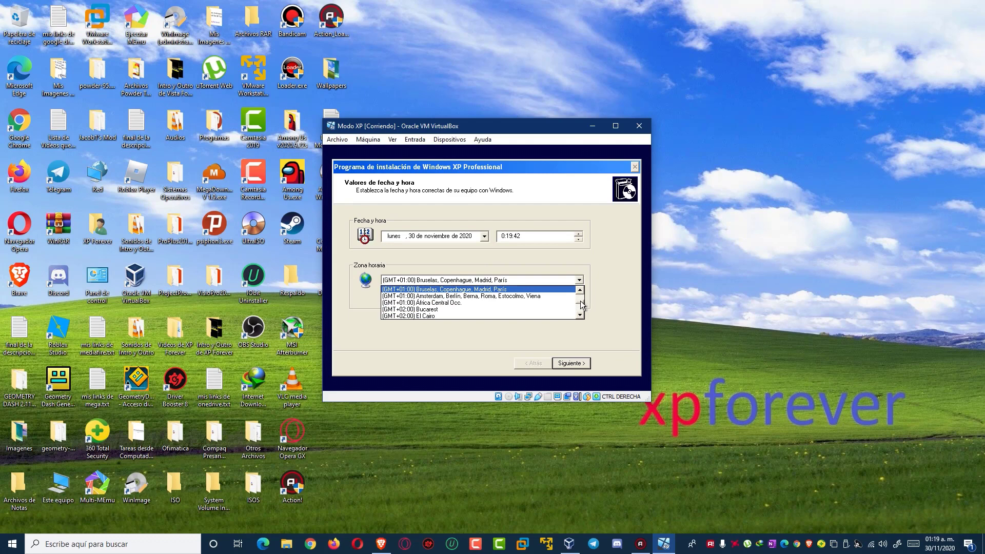
scroll(582, 303, "up", 1)
scroll(582, 303, "up", 6)
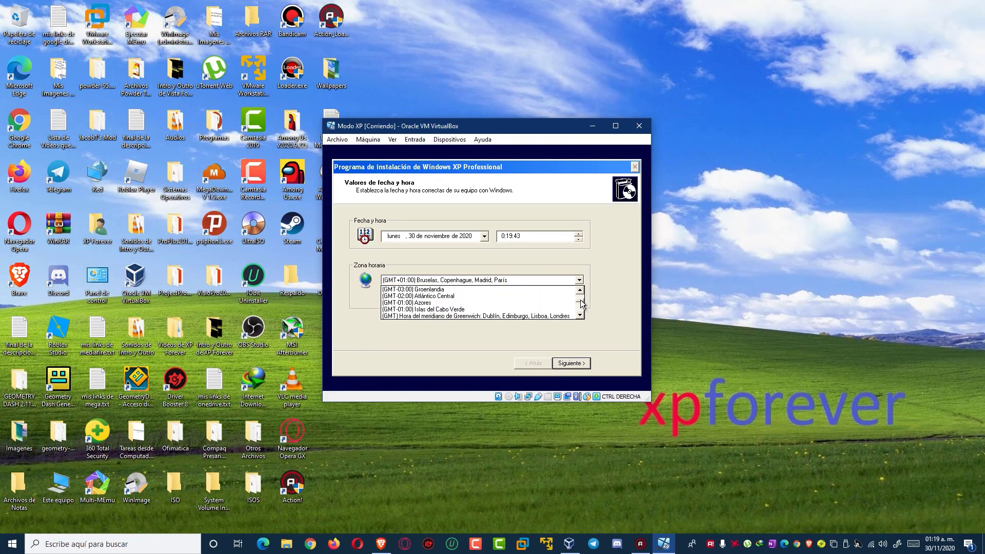
scroll(582, 303, "up", 2)
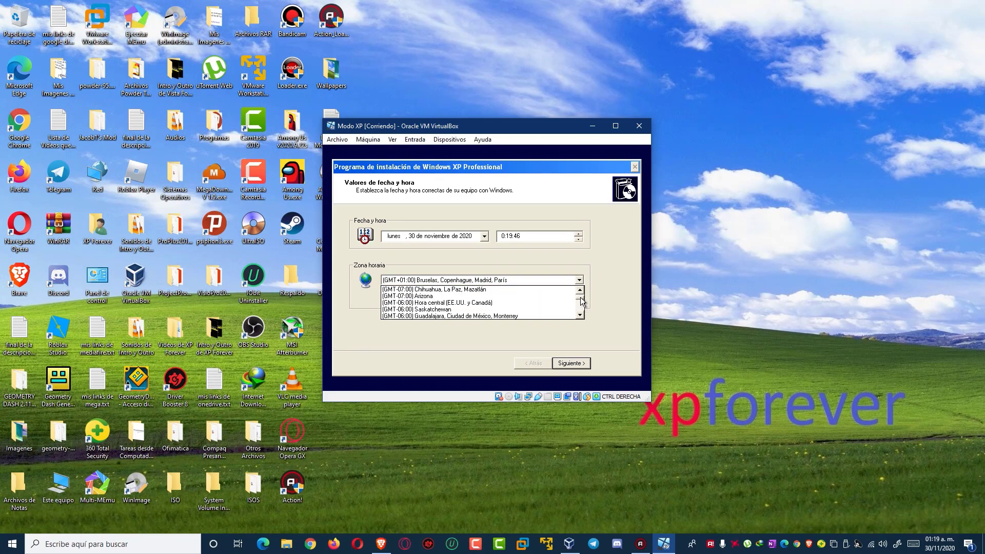
left_click(407, 315)
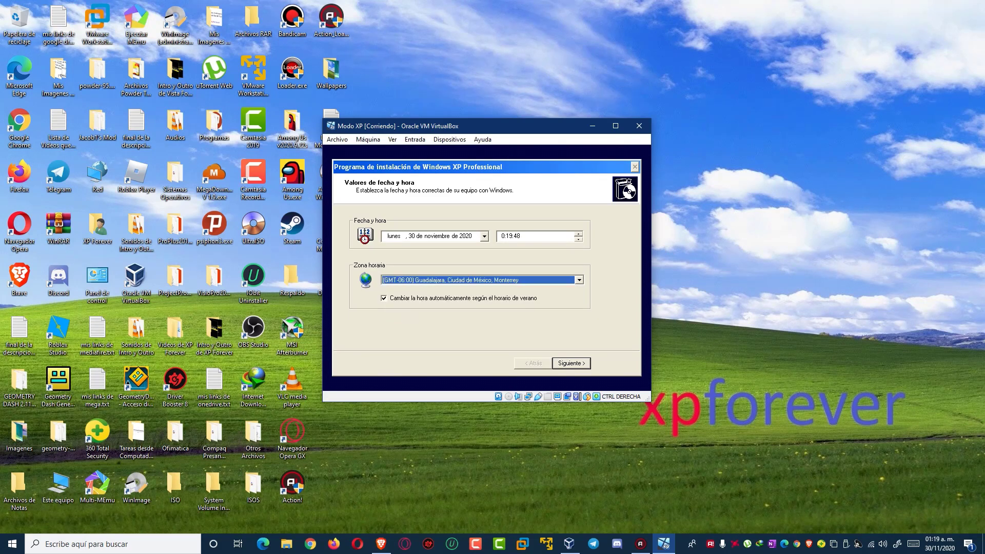
left_click(578, 365)
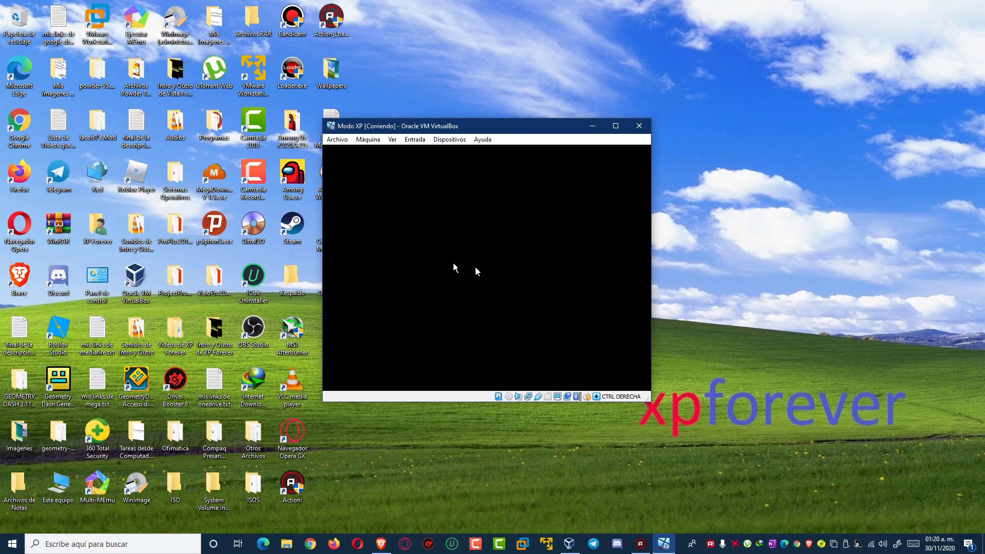
- Restart the Modo XP virtual machine and dismiss the mouse integration notice
left_click(366, 144)
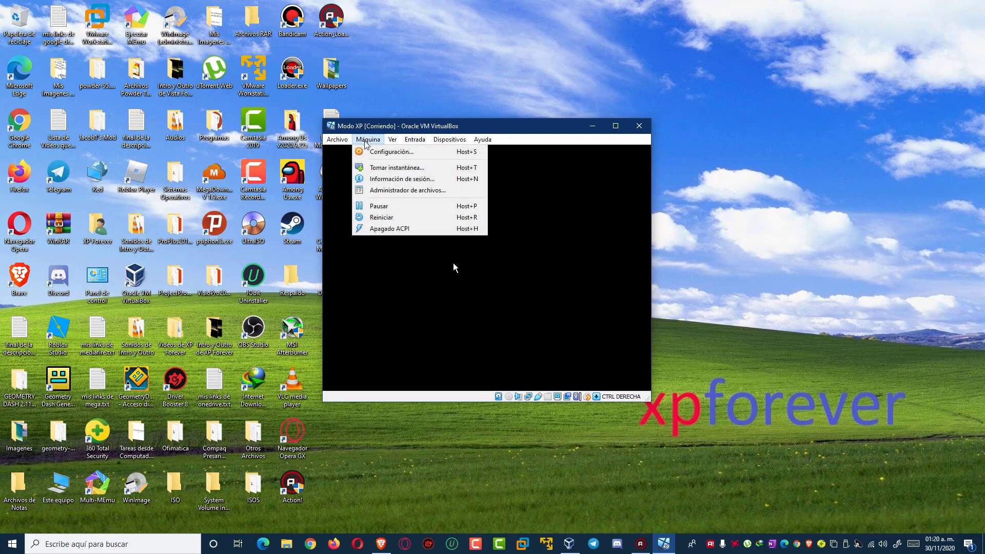
left_click(366, 143)
left_click(364, 142)
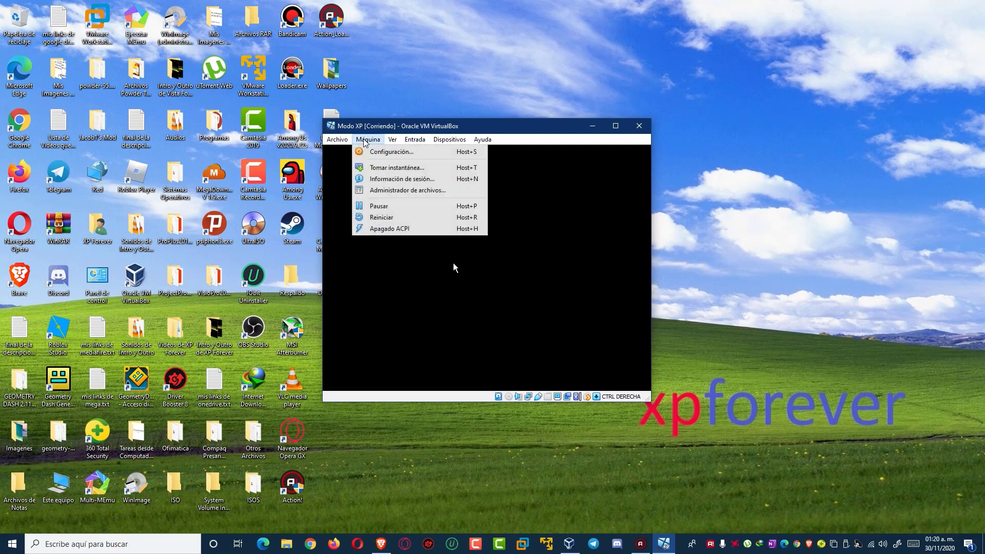
left_click(361, 217)
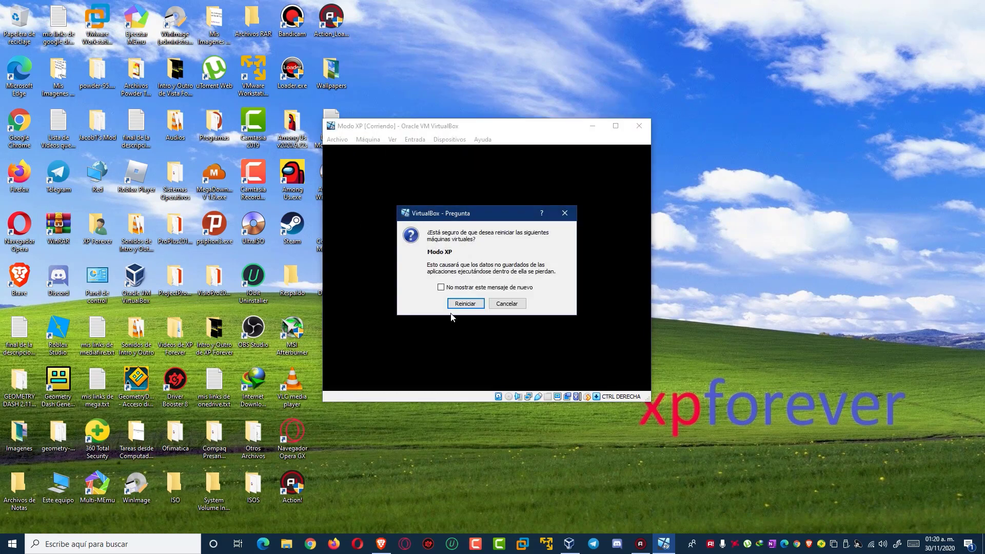
left_click(462, 305)
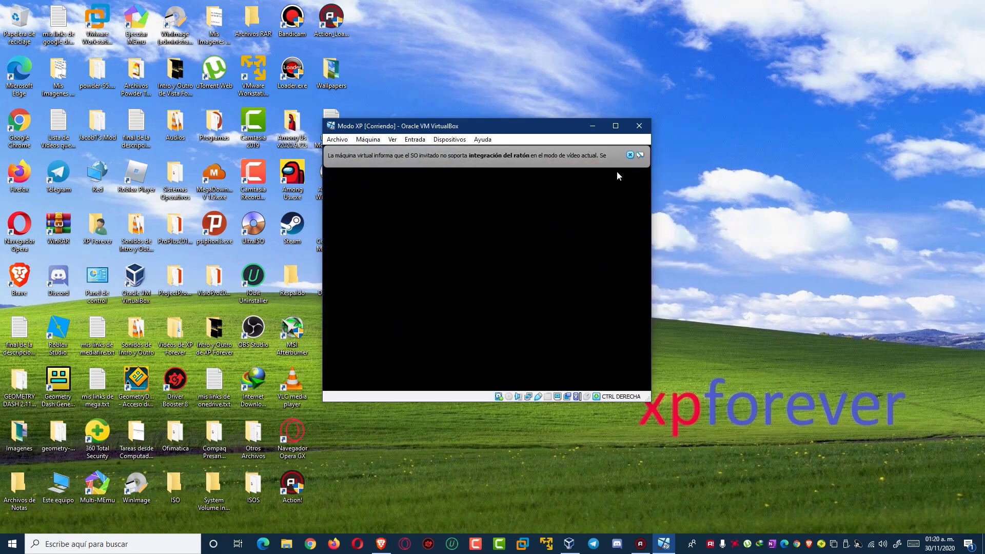
left_click(630, 155)
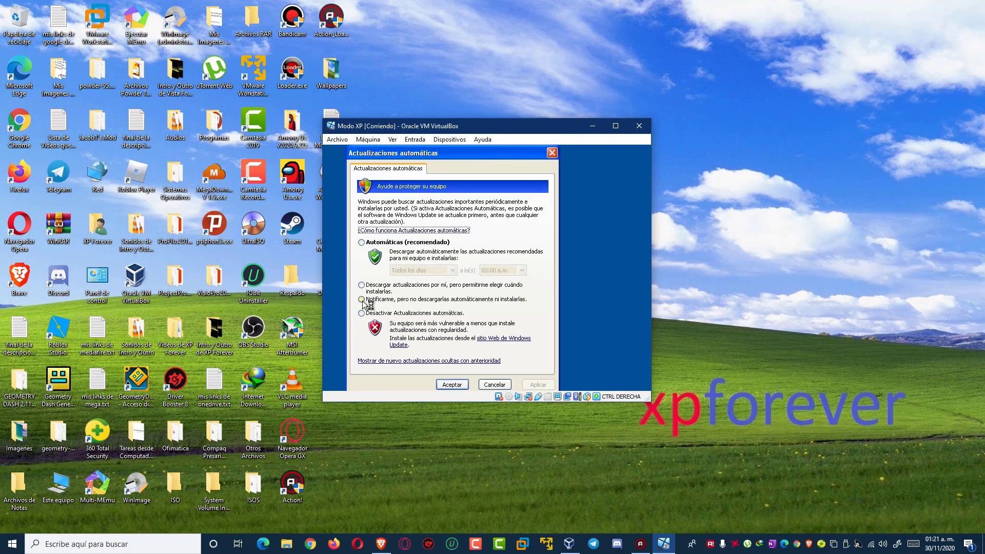
- Turn off automatic updates in Windows XP and cancel the new hardware wizard
left_click(362, 315)
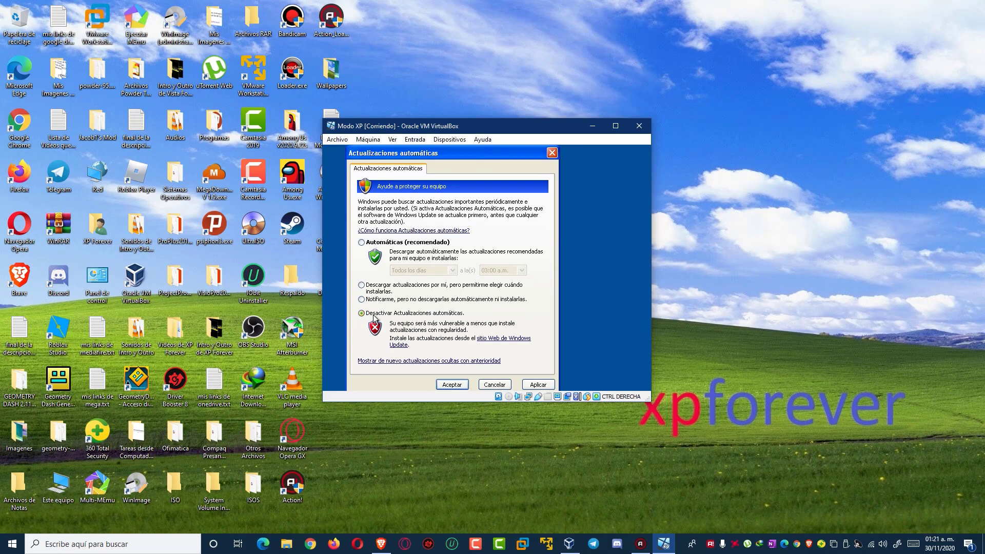
left_click(537, 386)
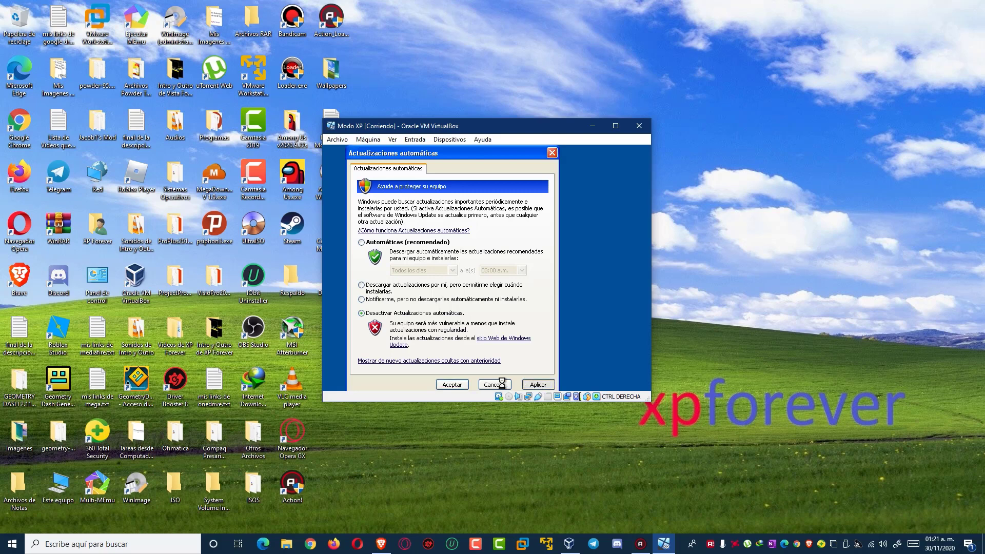
left_click(463, 385)
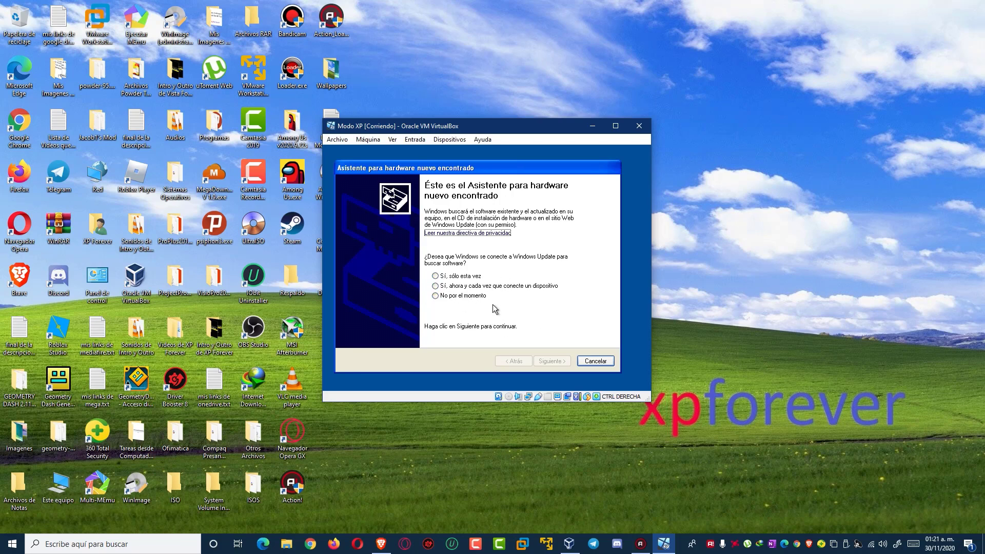
left_click(603, 364)
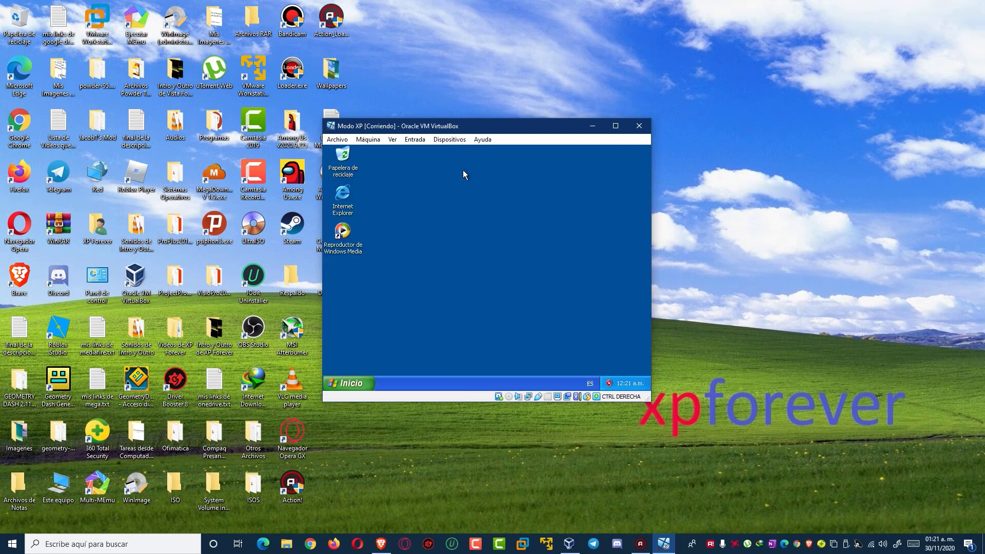
- Maximize the virtual machine window and set the Windows XP screen resolution to 1152 by 864 pixels
right_click(477, 230)
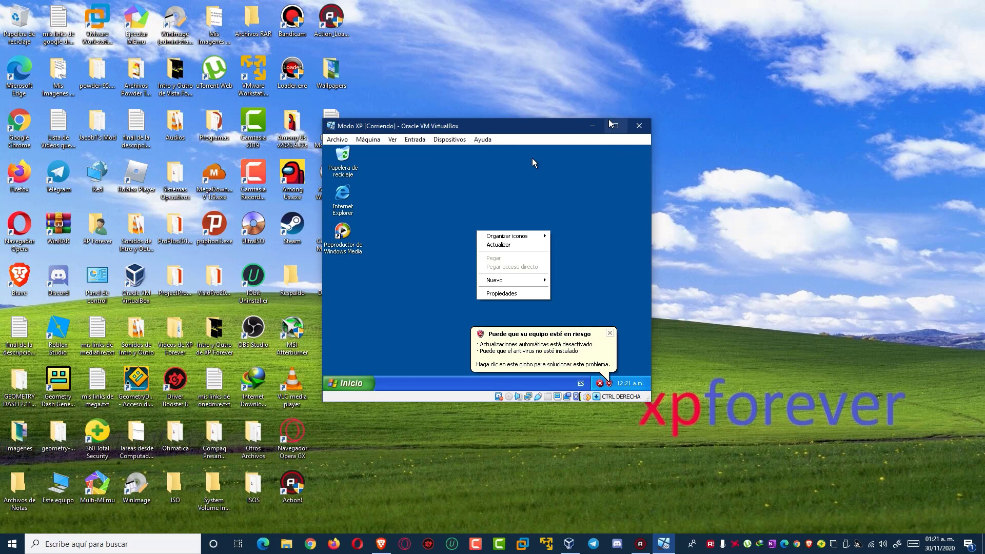
left_click(615, 126)
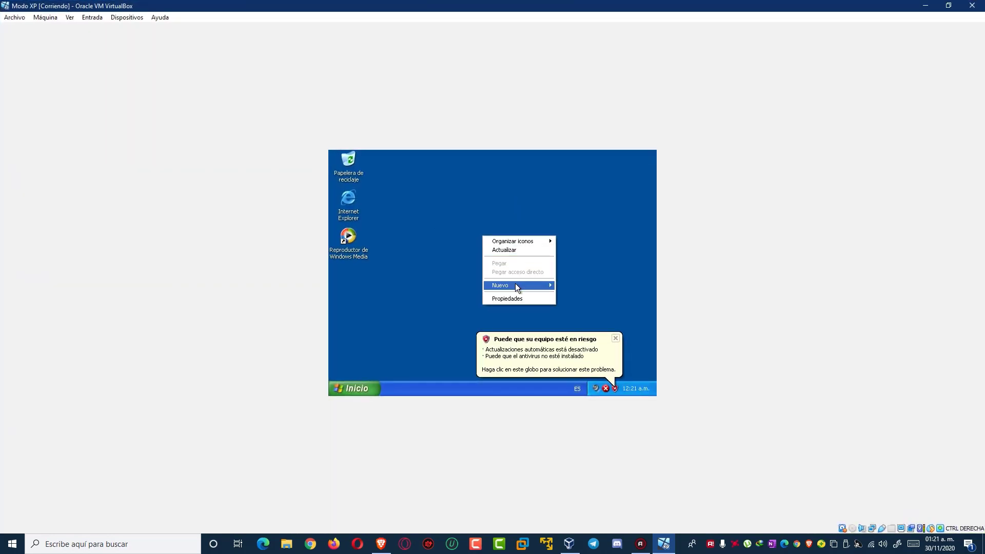
left_click(516, 300)
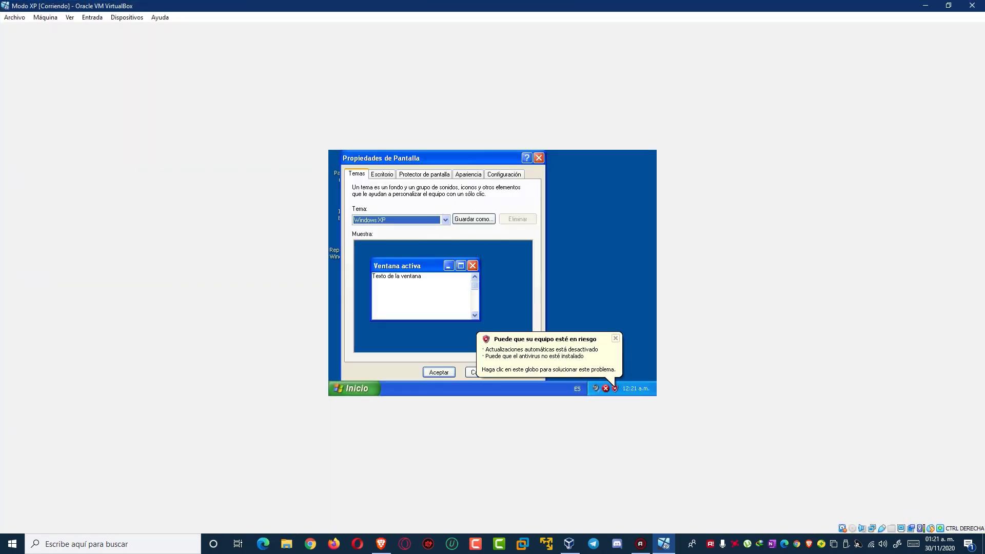
left_click(508, 173)
left_click_drag(387, 321, 403, 322)
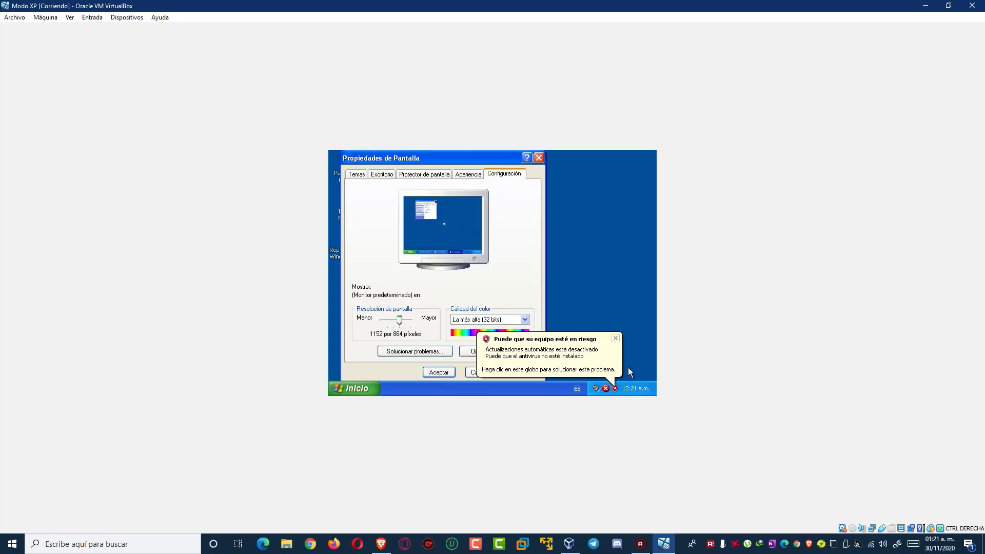
left_click(615, 338)
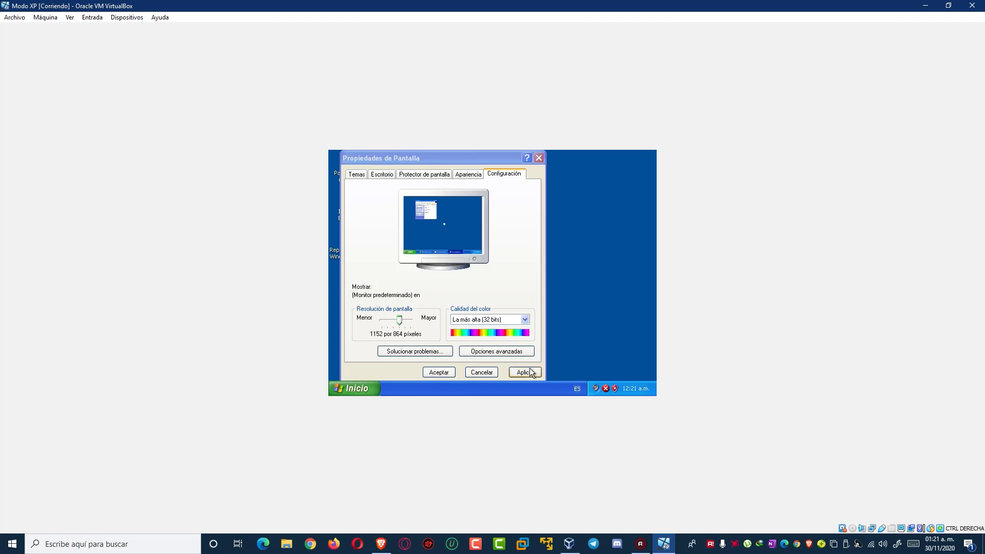
left_click(530, 372)
left_click(356, 143)
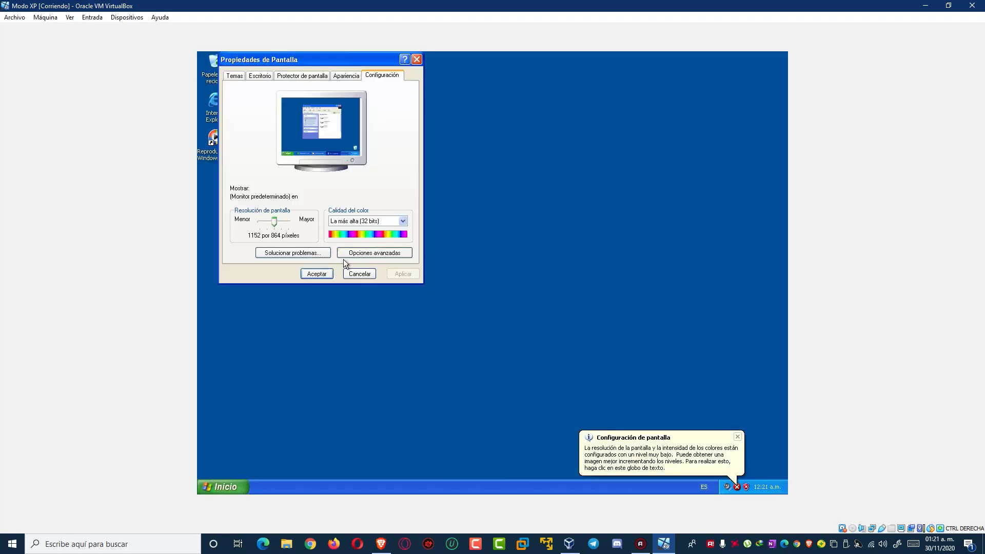
left_click(317, 274)
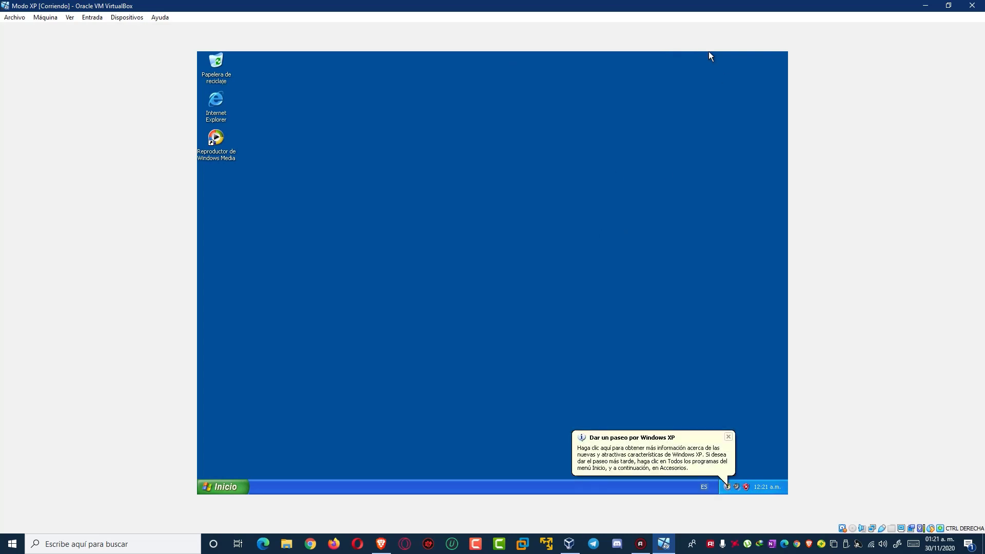
double_click(81, 5)
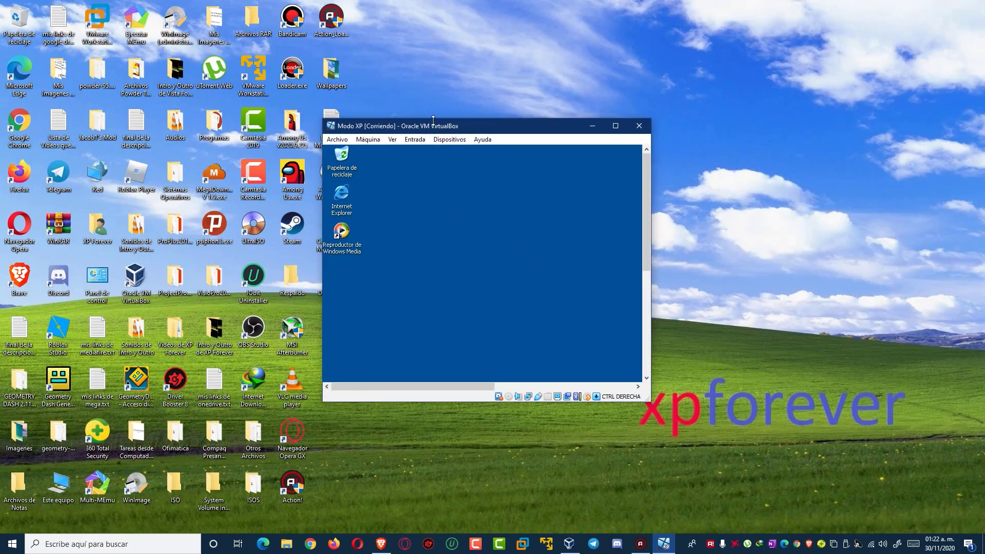
double_click(433, 115)
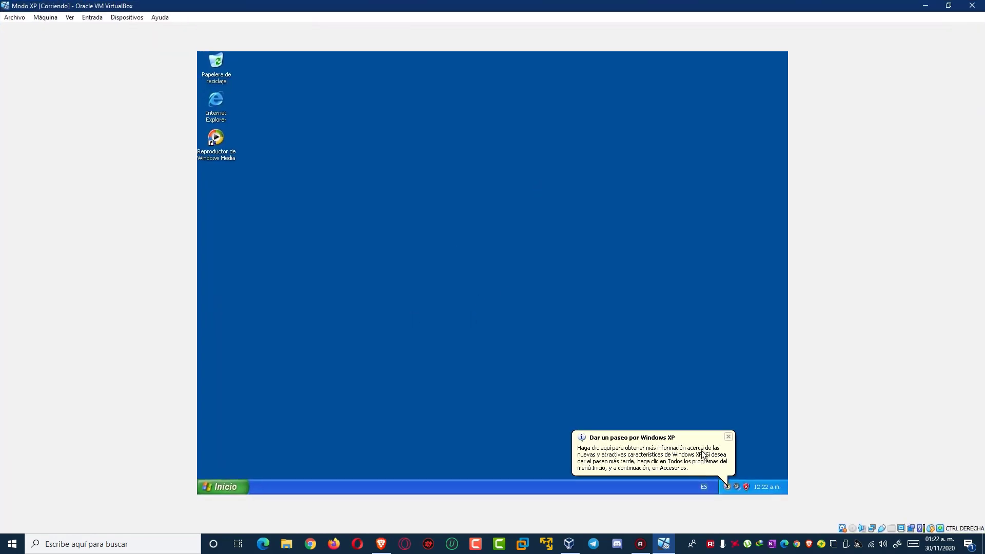
- Dismiss the Windows XP tour notice and run winver to view the Windows version information
left_click(728, 438)
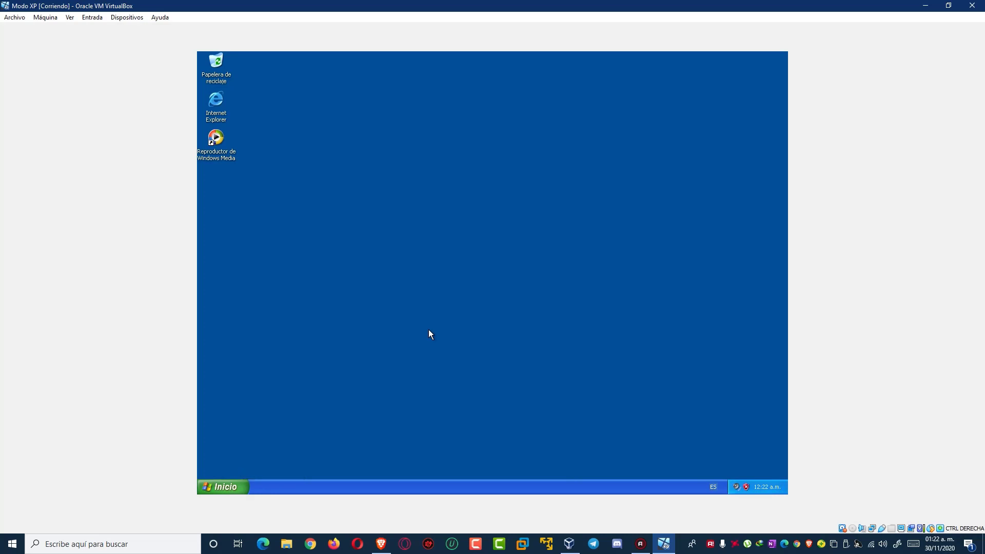
key("super+r")
type("winve")
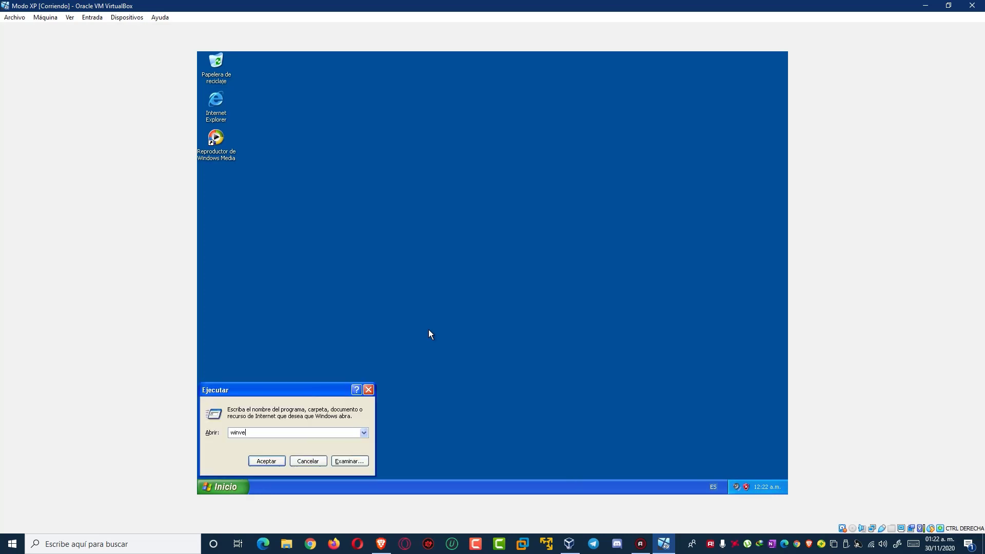
type("r")
key("Return")
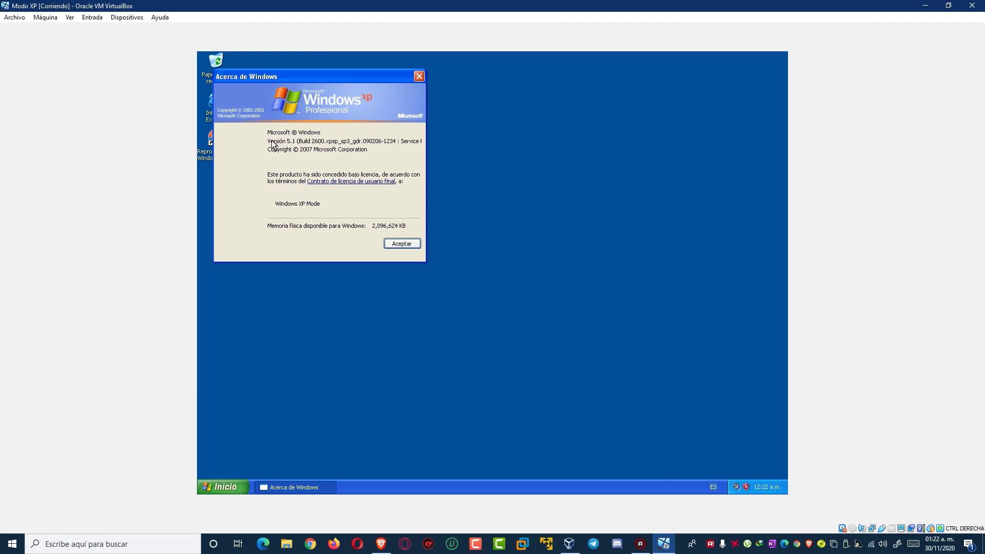
- View the end-user licence agreement linked in the version information, closing both windows when done
left_click(351, 182)
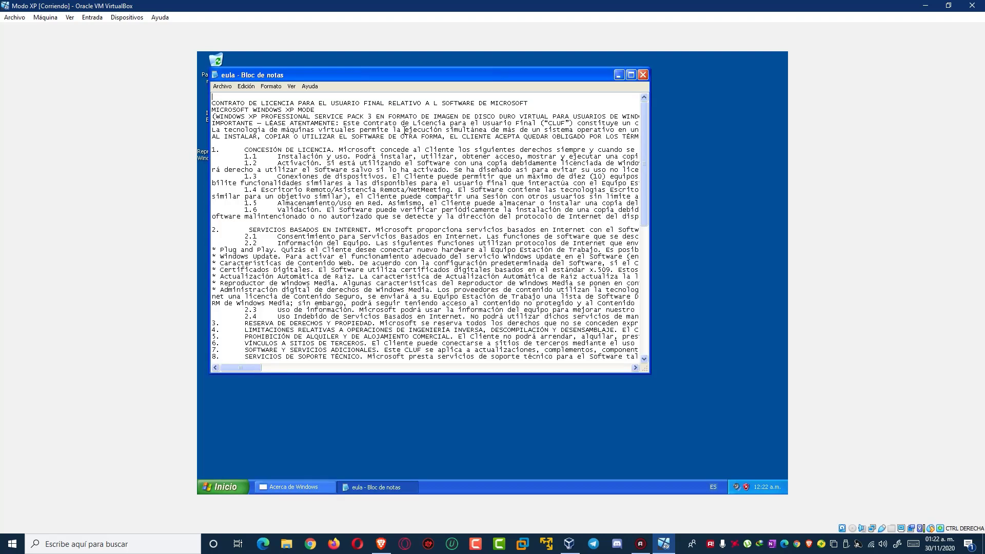
left_click(642, 76)
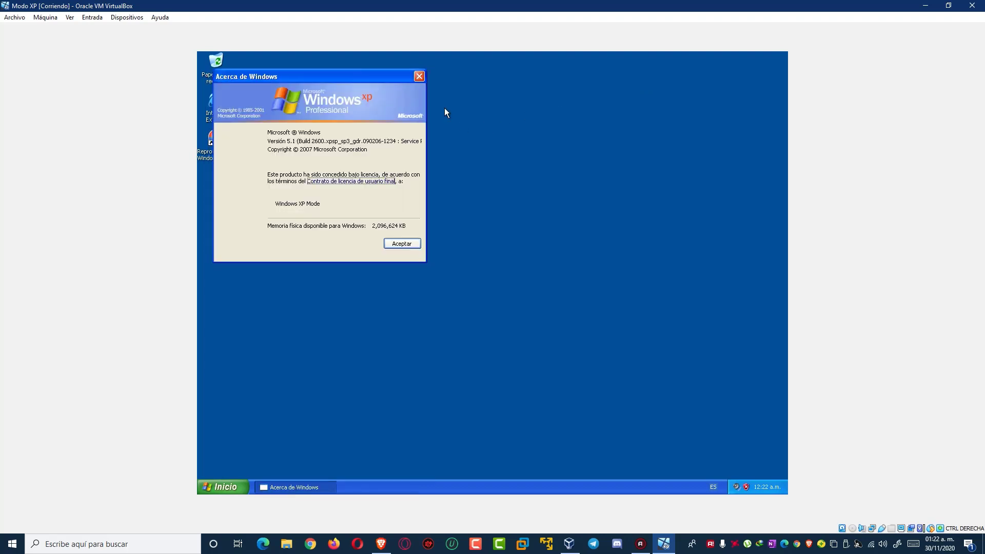
left_click(418, 72)
- Examine the general system properties of Mi PC and close them
left_click(222, 486)
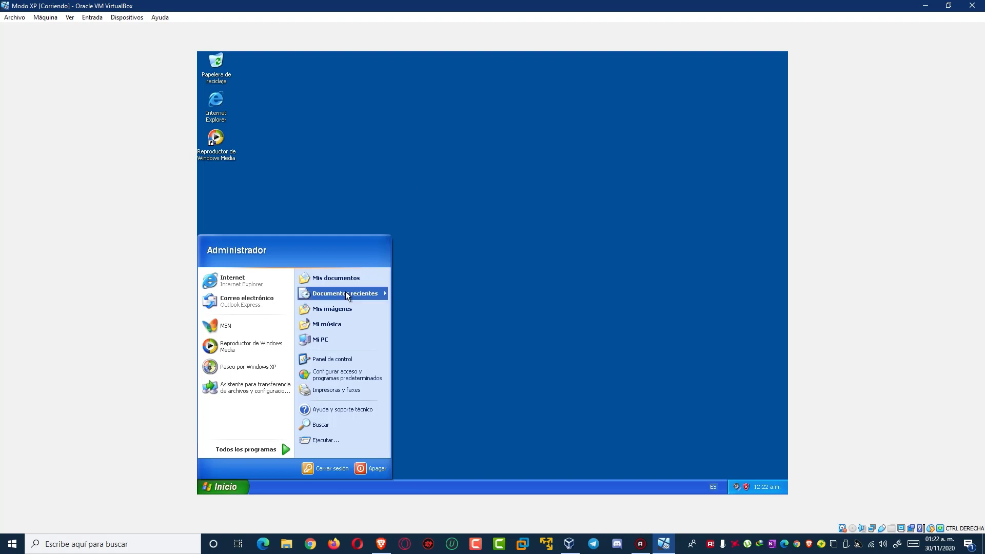
right_click(328, 336)
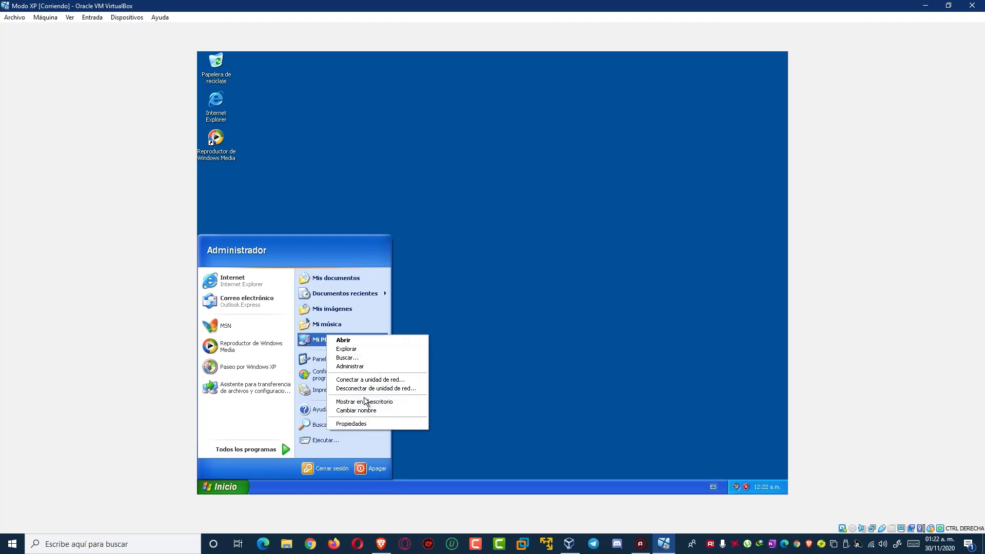
left_click(360, 422)
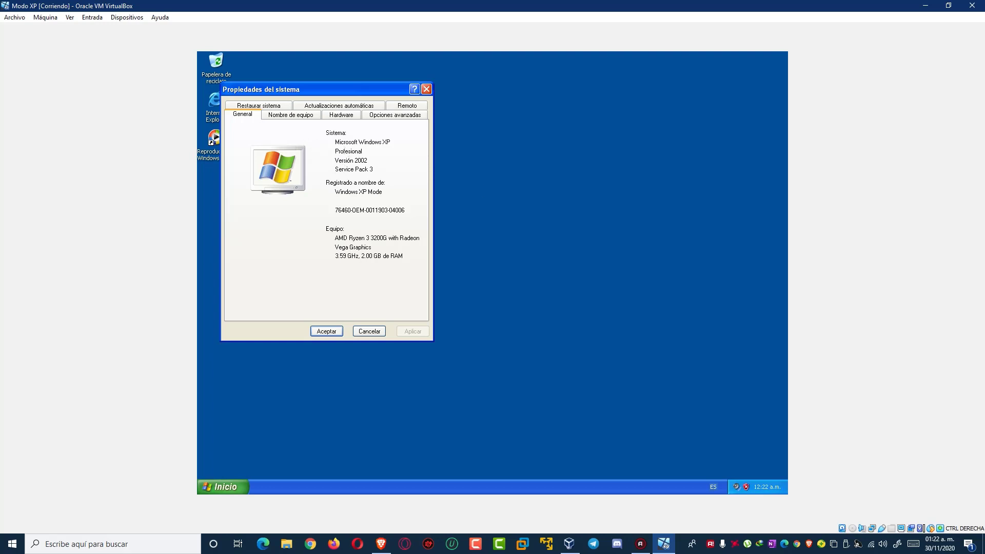
left_click(427, 90)
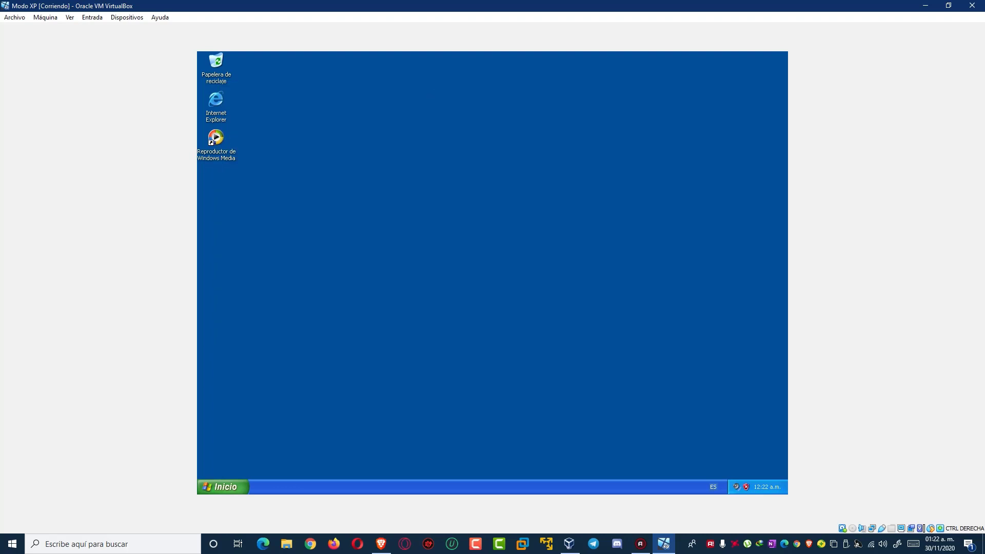
left_click(223, 487)
mouse_move(267, 447)
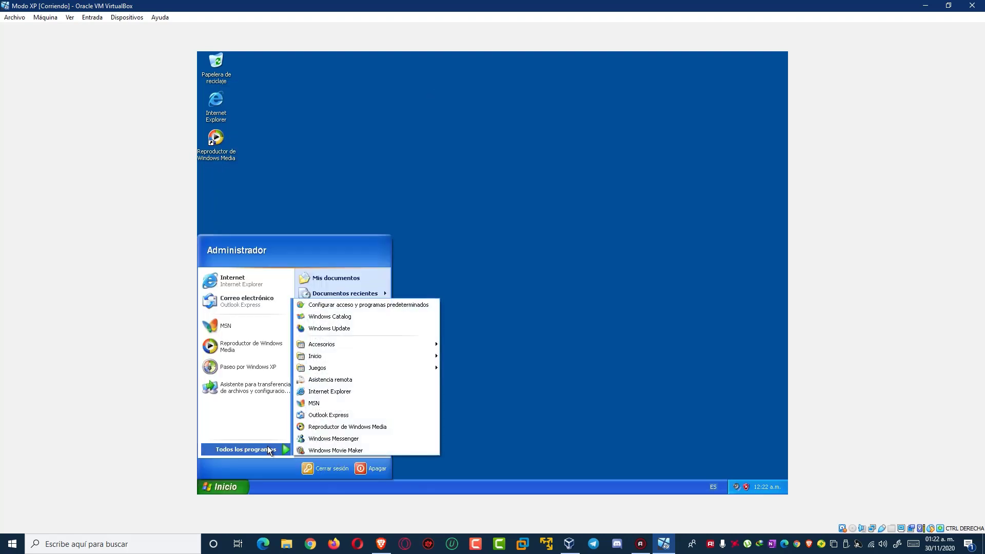
mouse_move(362, 347)
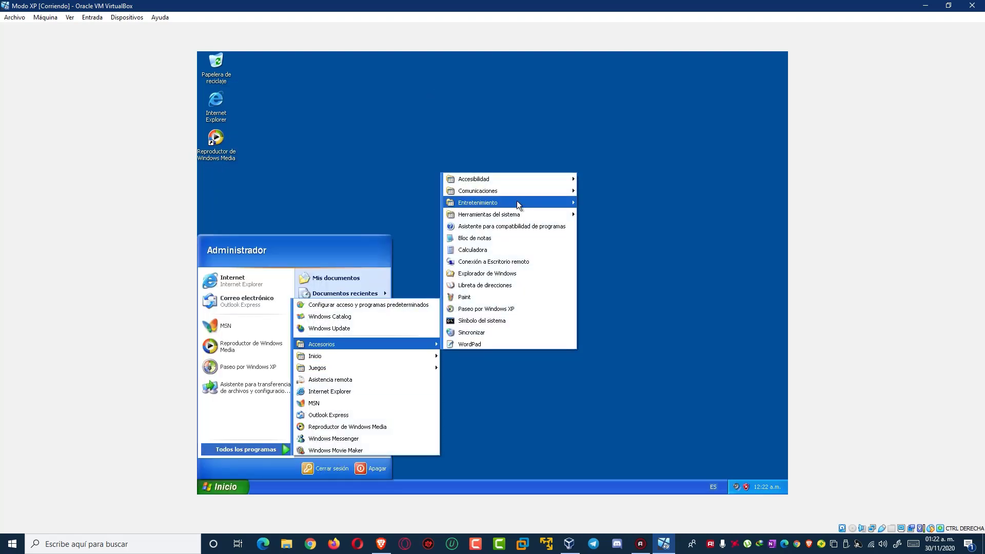
mouse_move(516, 188)
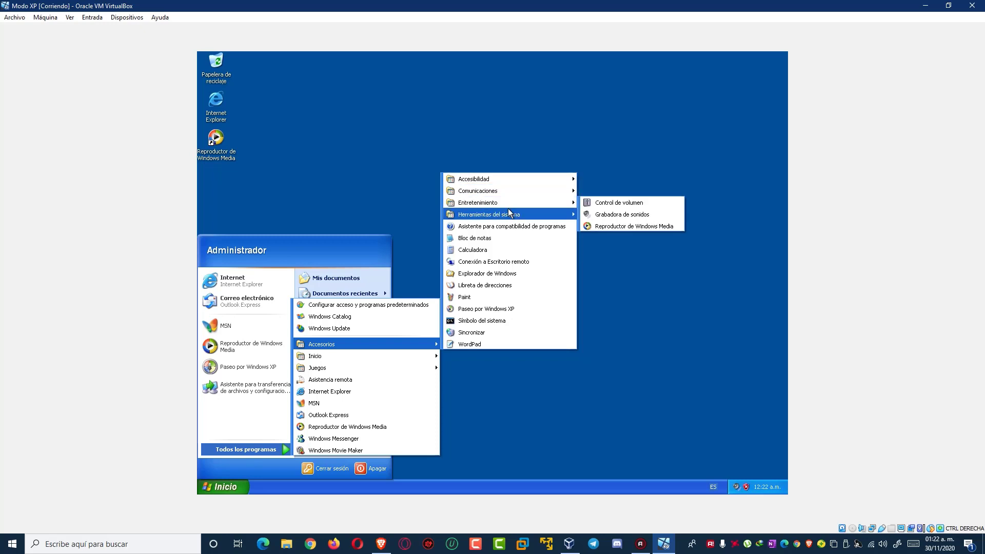
left_click(395, 142)
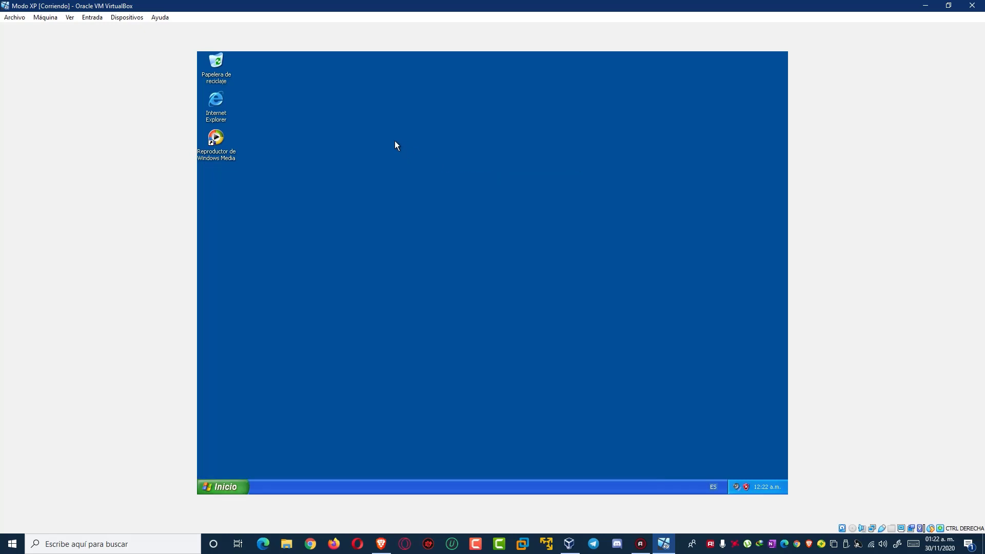
- Insert the Guest Additions CD image and start installing Guest Additions 6.1.16 with the default folder and components
left_click(112, 19)
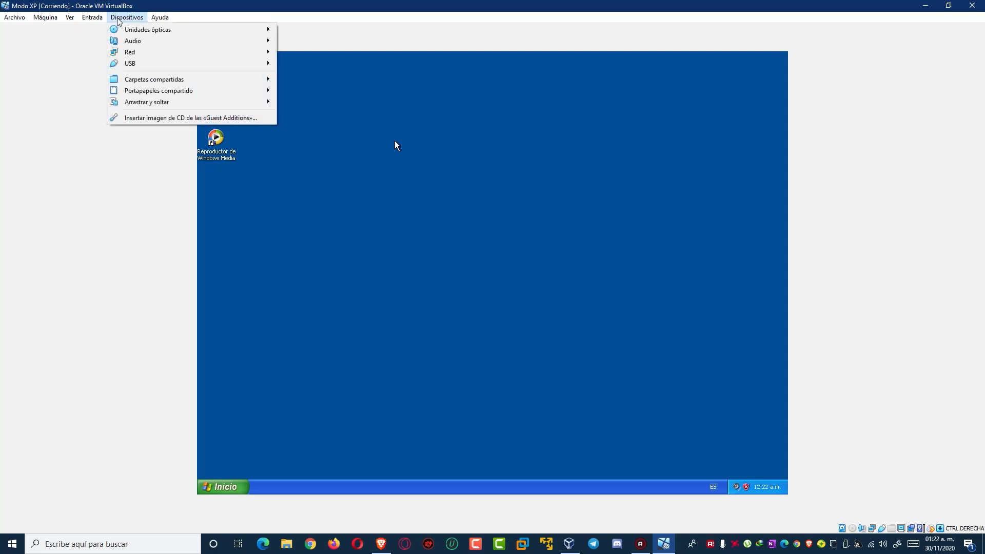
left_click(165, 119)
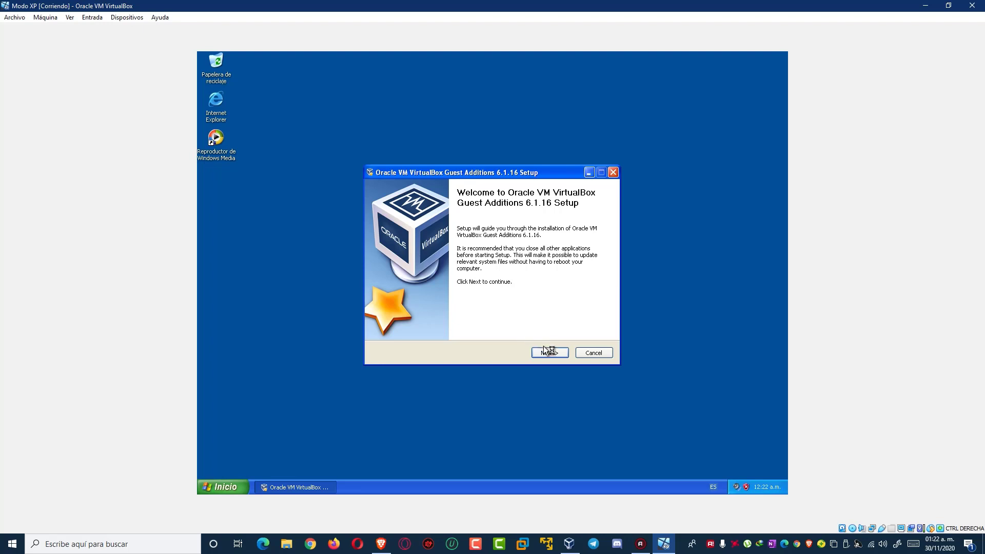
left_click(544, 349)
left_click(567, 357)
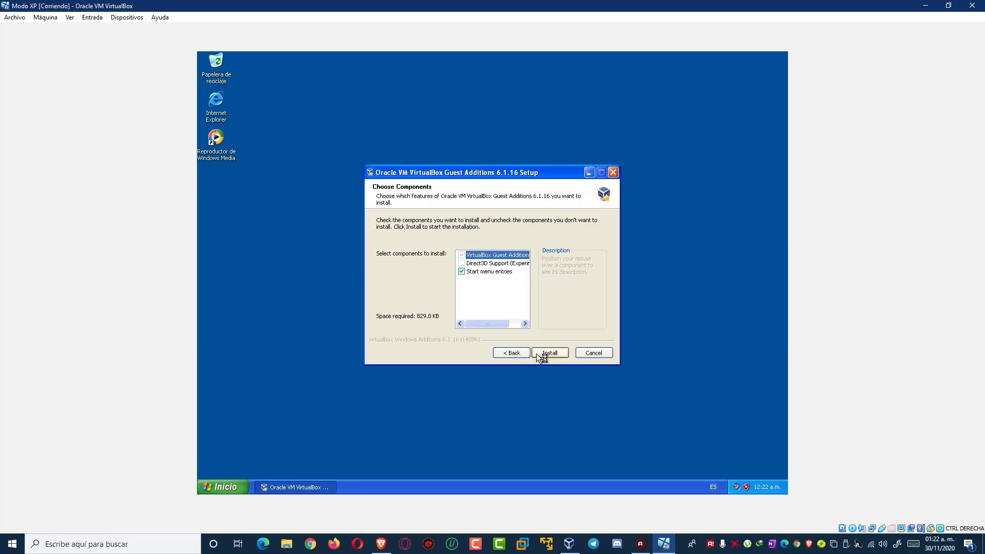
left_click(550, 353)
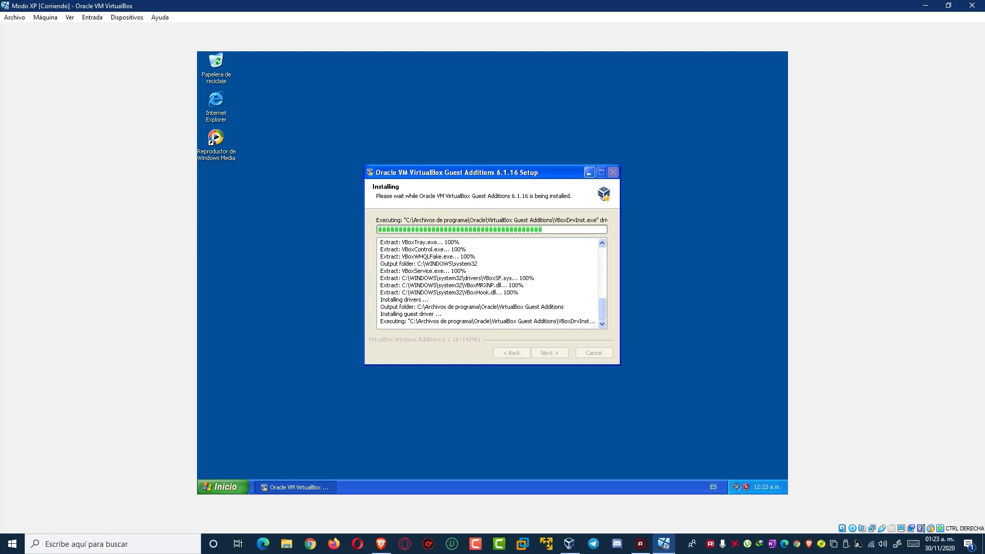
- Dismiss the Windows activation reminder while the Guest Additions installation is running
left_click(199, 486)
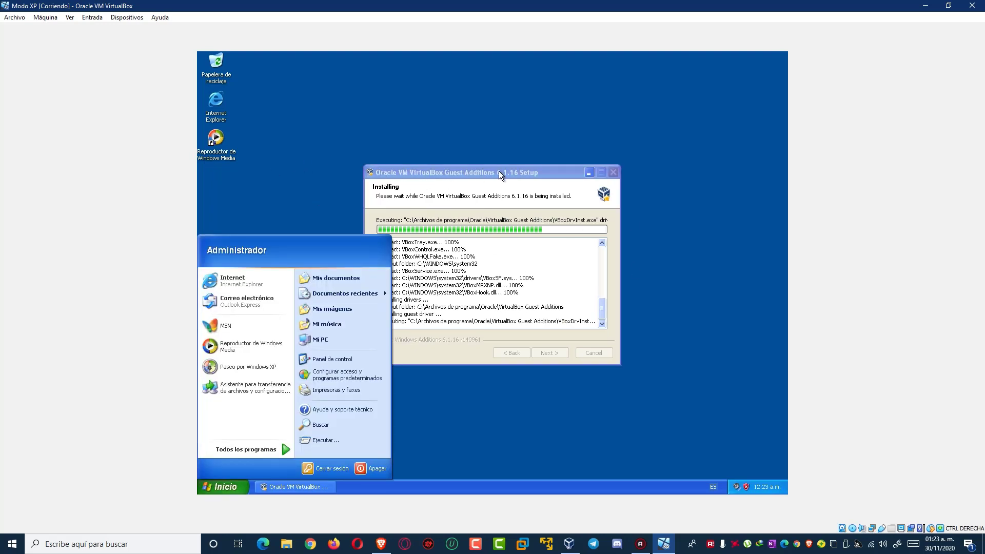
left_click(471, 172)
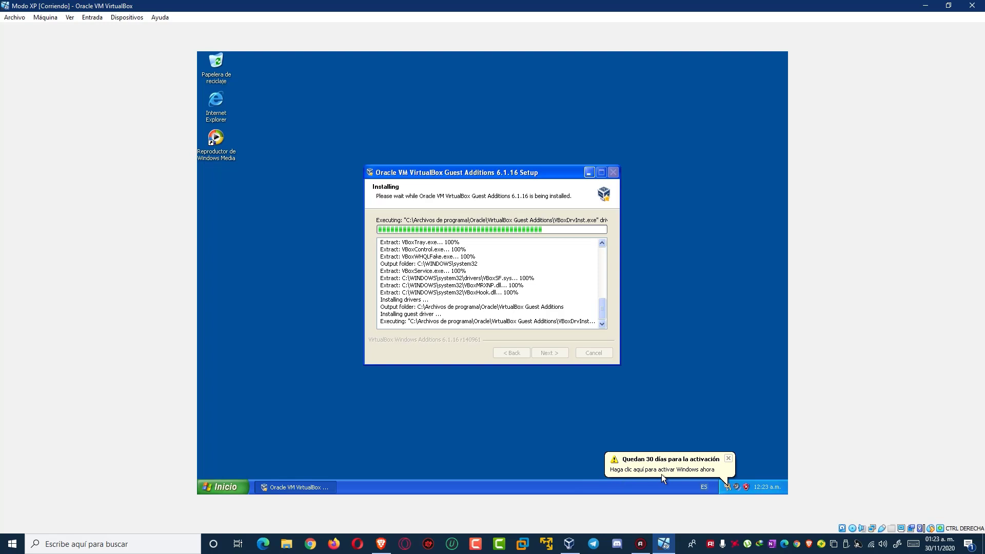
left_click(725, 460)
left_click(527, 183)
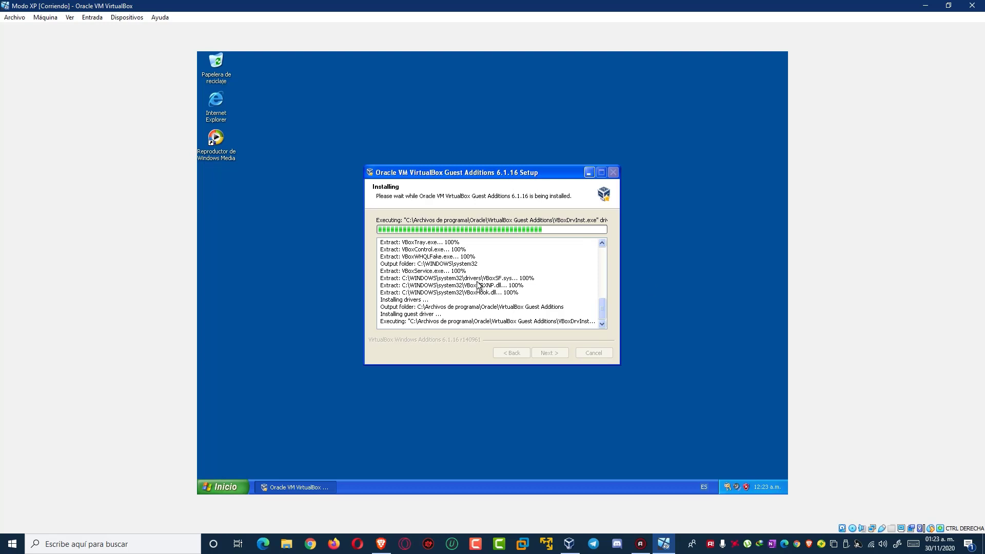
left_click(221, 487)
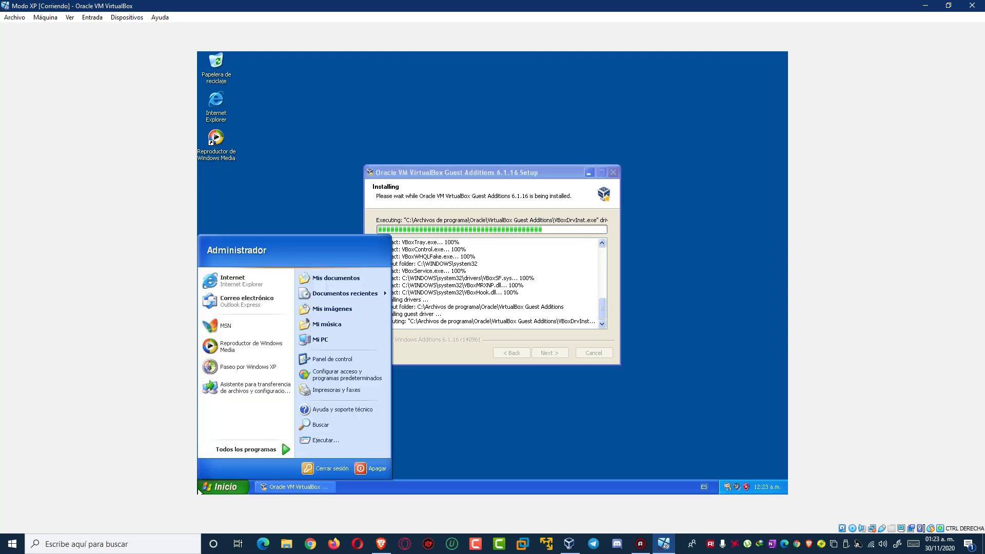
left_click(407, 168)
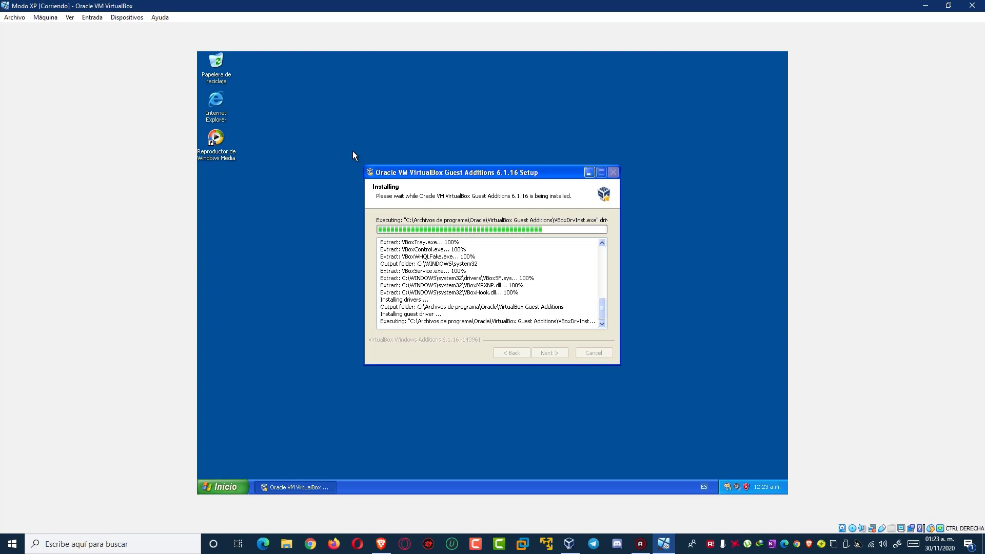
left_click(589, 173)
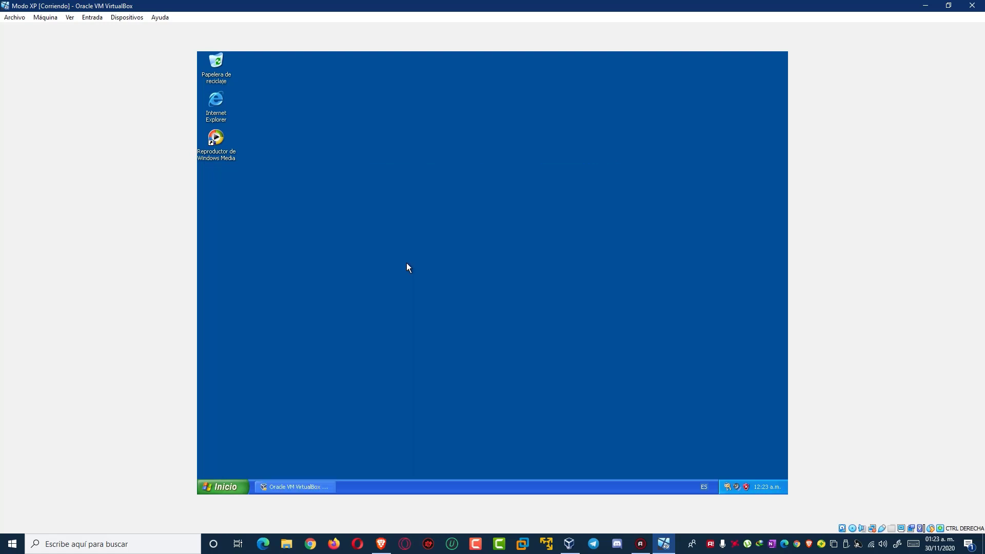
left_click(127, 17)
mouse_move(142, 31)
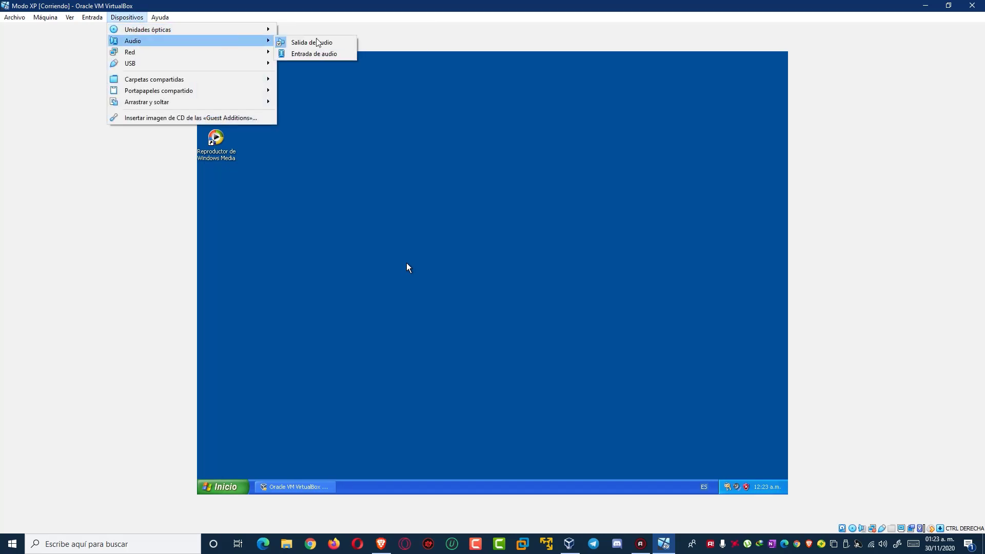
mouse_move(198, 29)
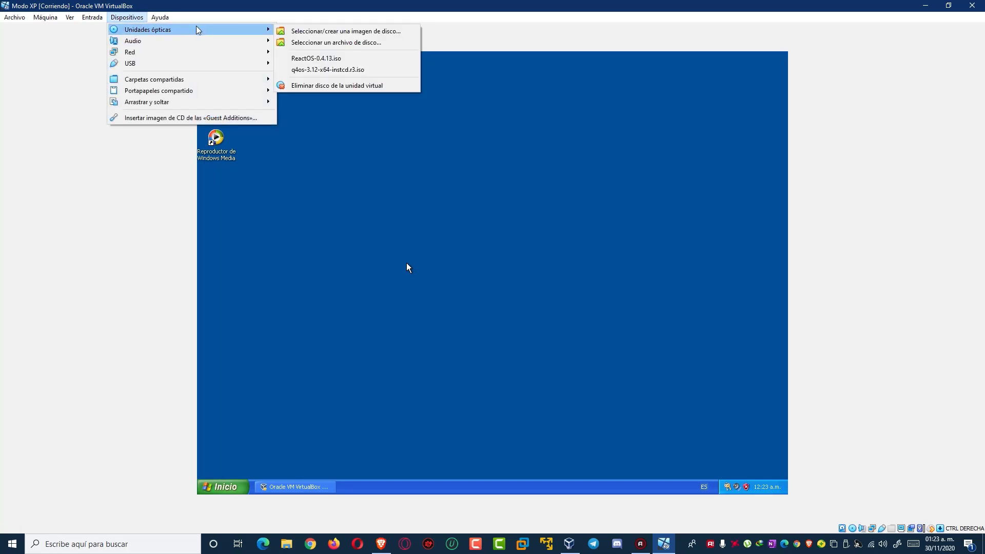
left_click(319, 32)
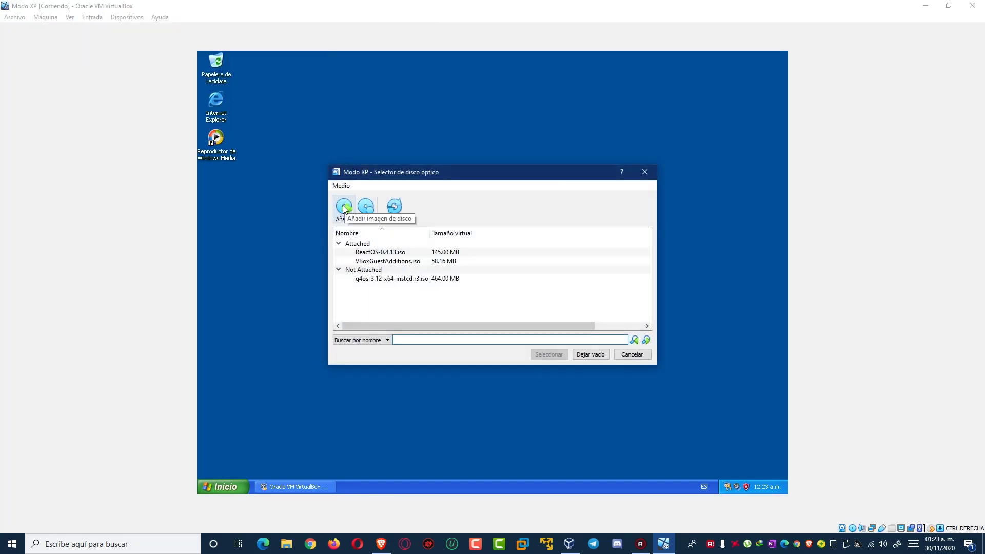
left_click(344, 208)
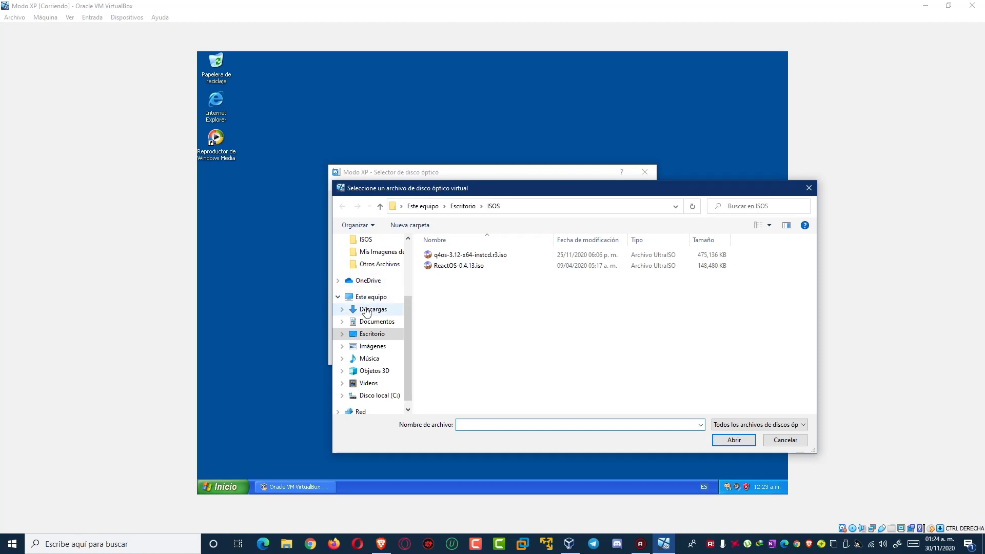
left_click(367, 333)
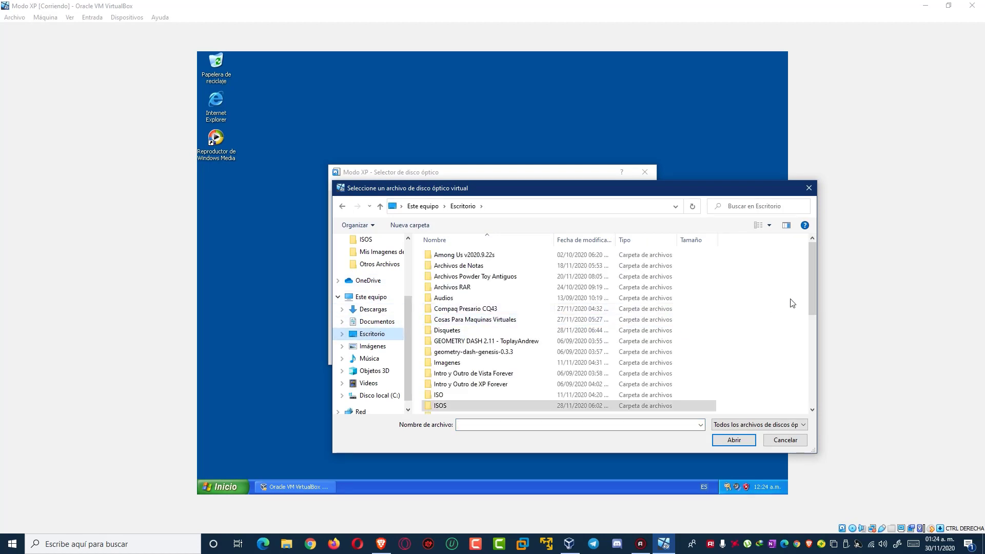
left_click_drag(810, 289, 813, 416)
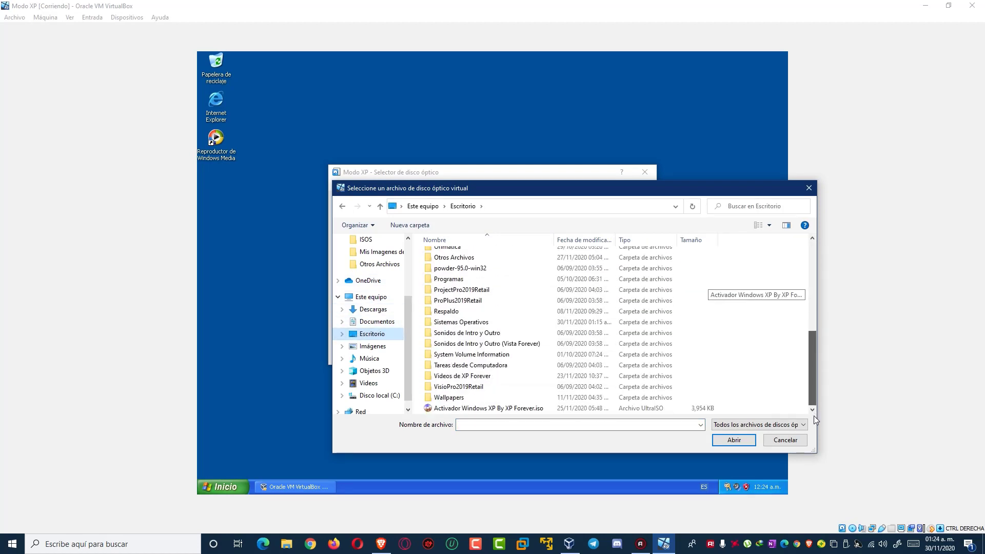
left_click(461, 408)
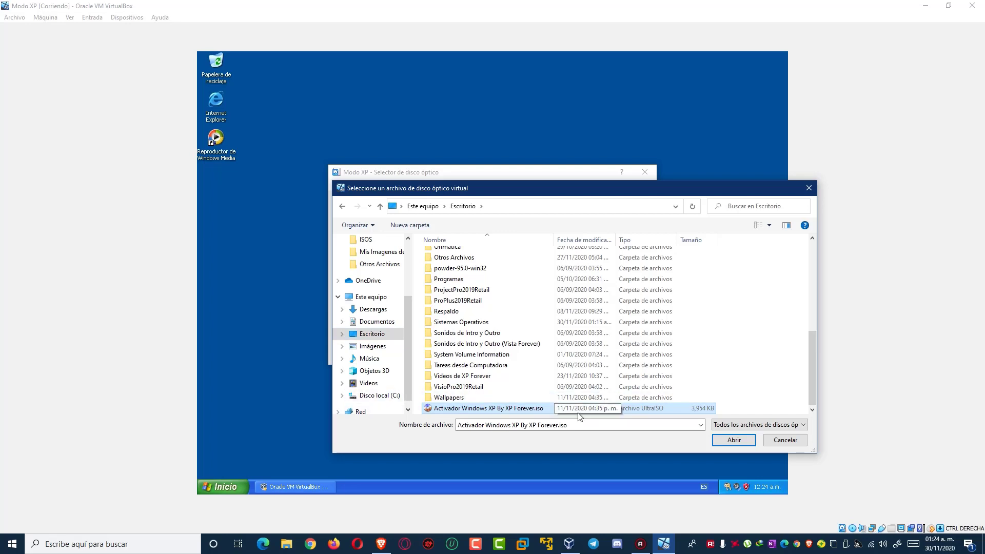
left_click(785, 440)
left_click(639, 355)
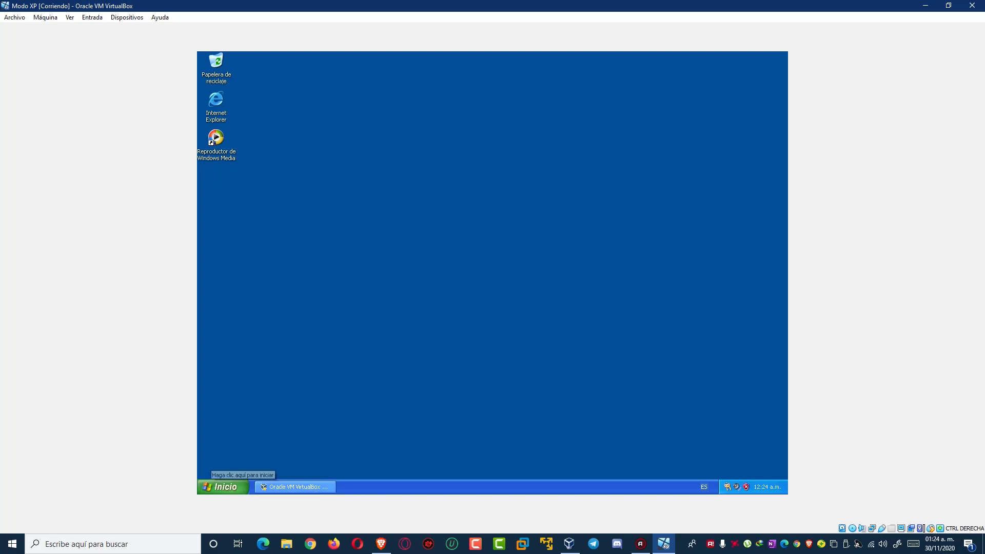
left_click(318, 489)
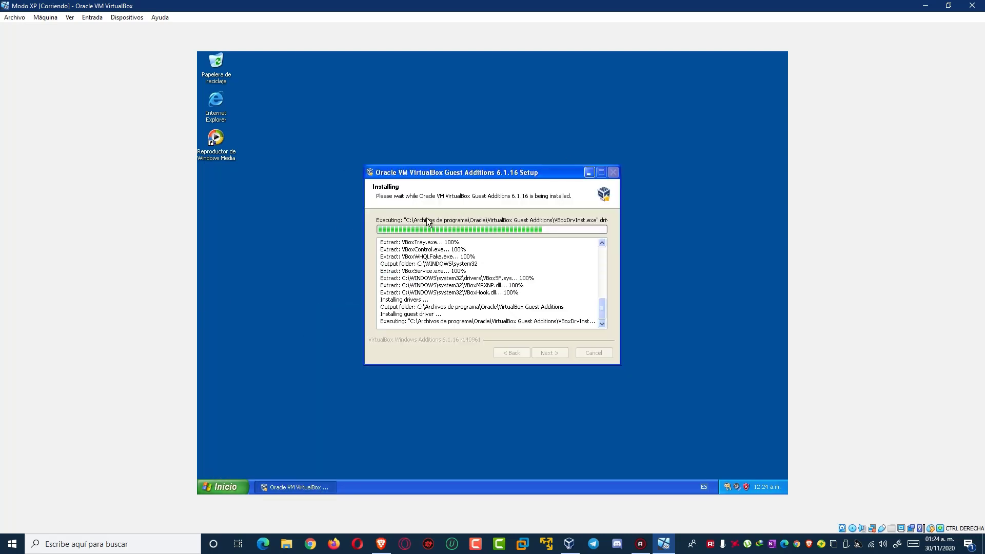
left_click_drag(342, 130, 674, 443)
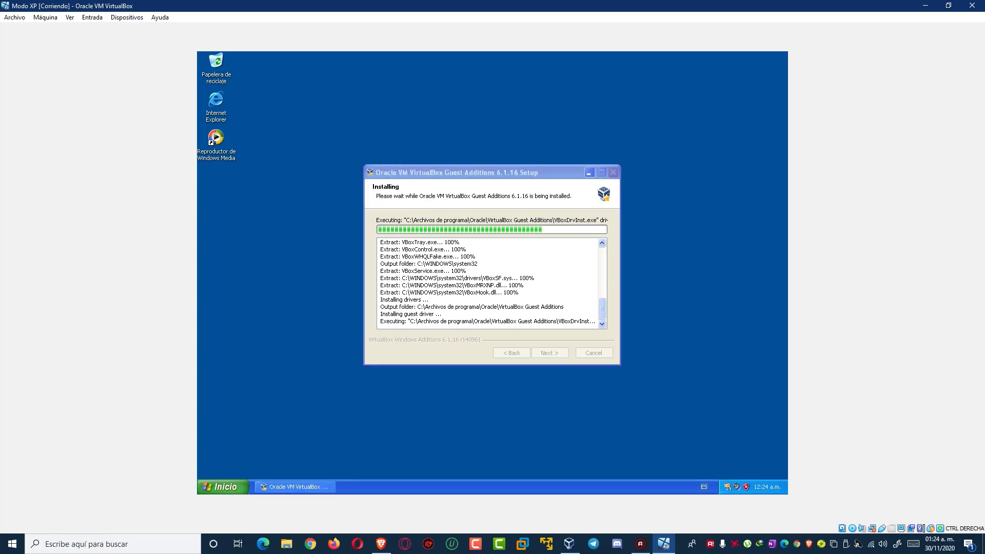
left_click(450, 196)
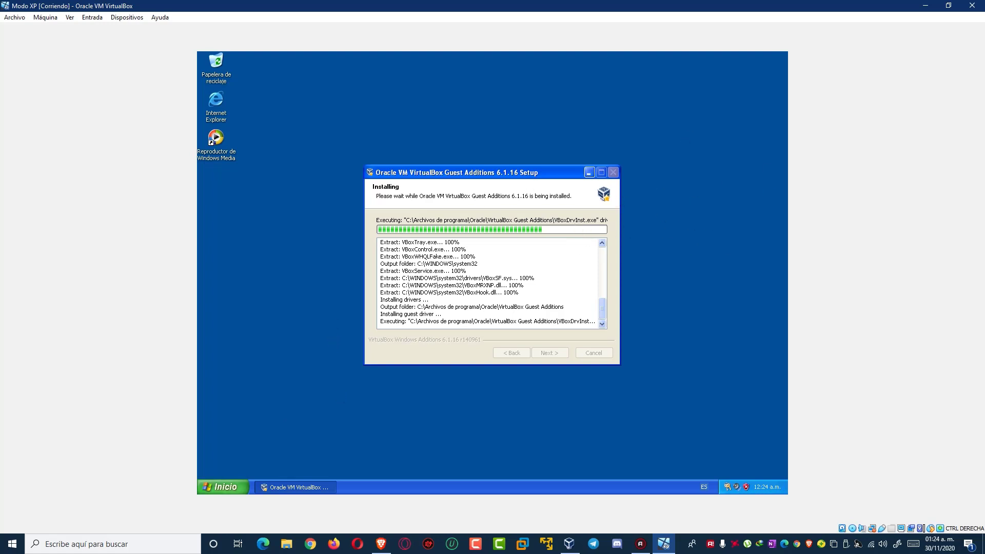
left_click(224, 487)
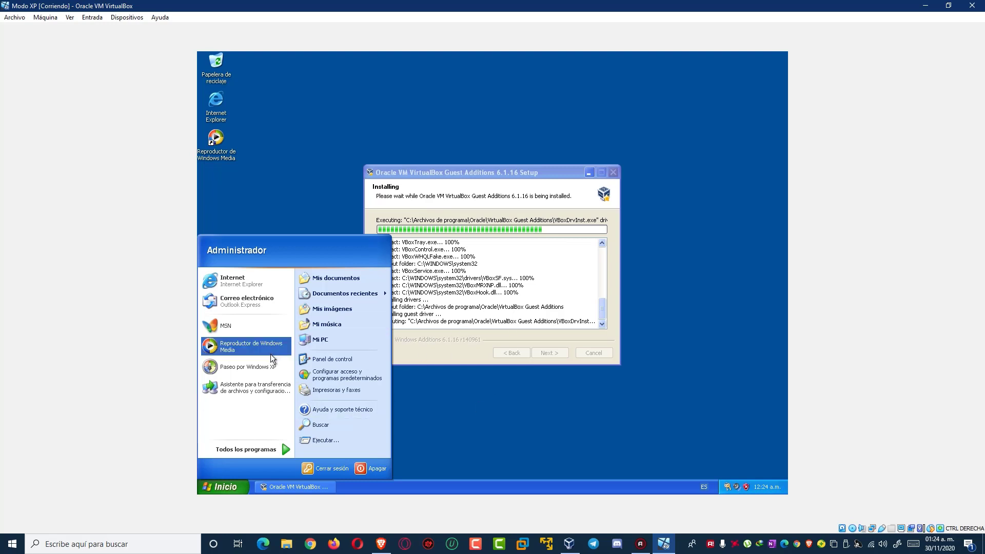
- Close the Start menu and minimise the Guest Additions setup window while the installation runs
left_click(459, 177)
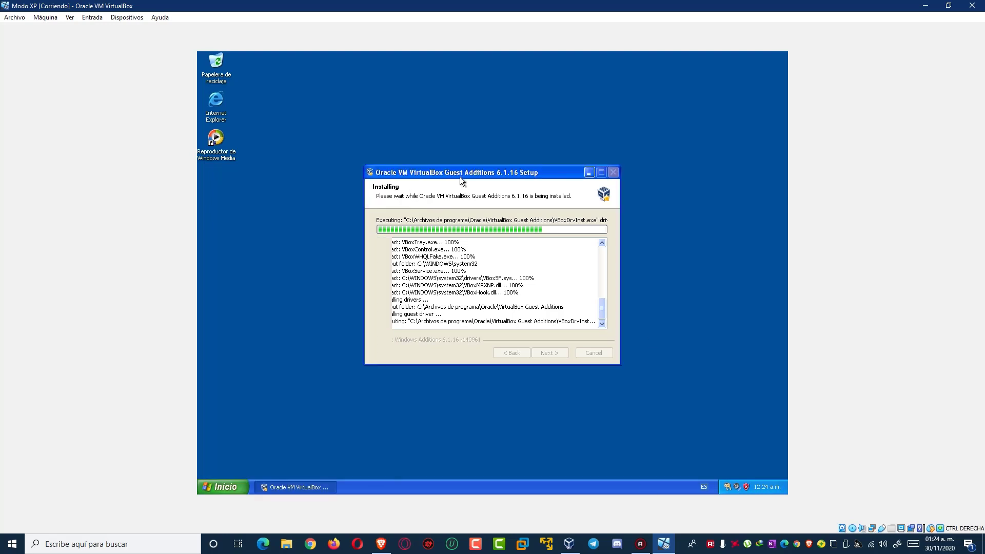
left_click(588, 173)
left_click_drag(343, 178, 568, 356)
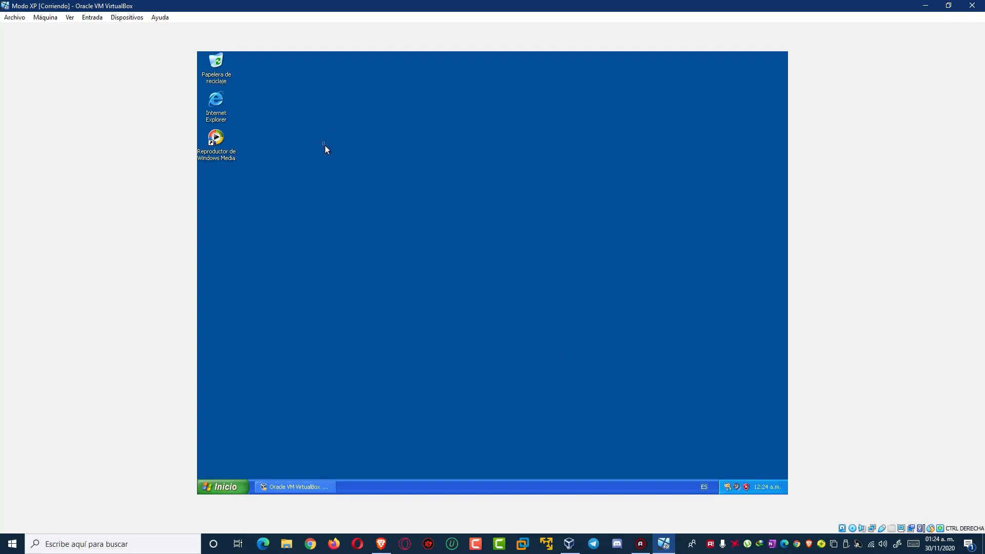
mouse_move(325, 147)
left_mouse_down()
mouse_move(625, 388)
mouse_move(398, 94)
mouse_move(604, 338)
left_mouse_up()
mouse_move(620, 343)
left_mouse_down()
mouse_move(336, 119)
mouse_move(606, 377)
left_mouse_up()
mouse_move(655, 390)
left_mouse_down()
mouse_move(486, 272)
mouse_move(511, 388)
left_mouse_up()
left_click(284, 484)
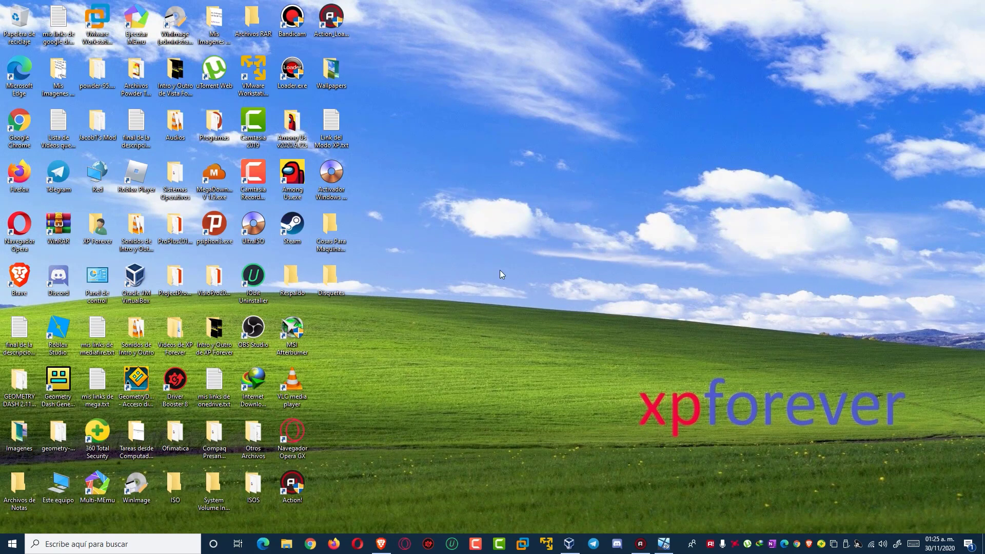
left_click_drag(428, 136, 707, 391)
- View the MediaFire page of the Windows XP activator in Brave, minimise the browser and switch to the Action! recorder
left_click(380, 544)
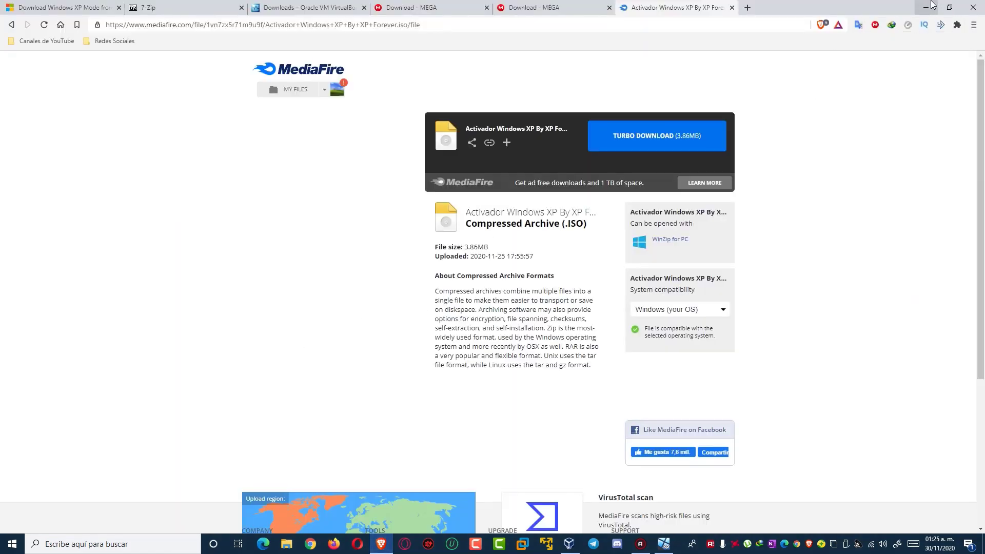
left_click(929, 7)
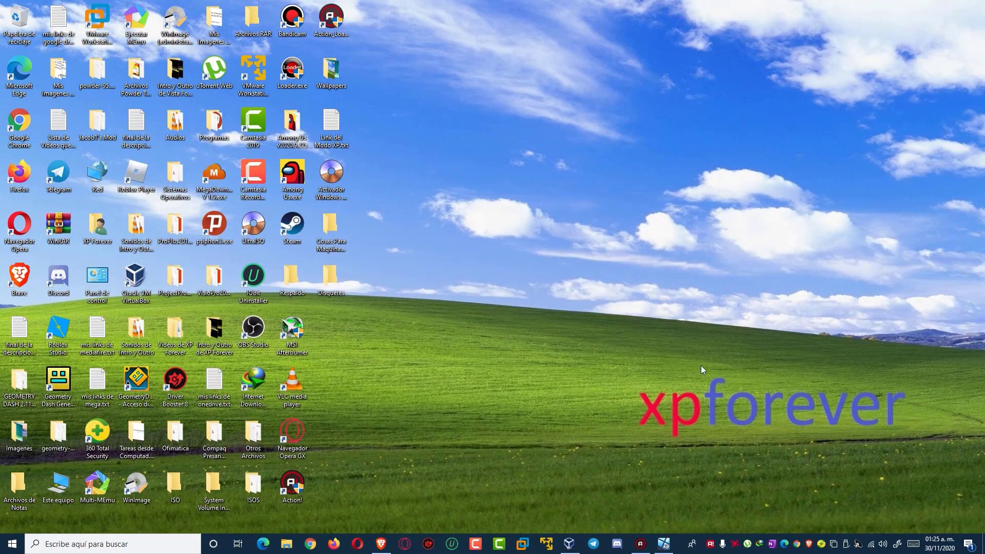
left_click(637, 546)
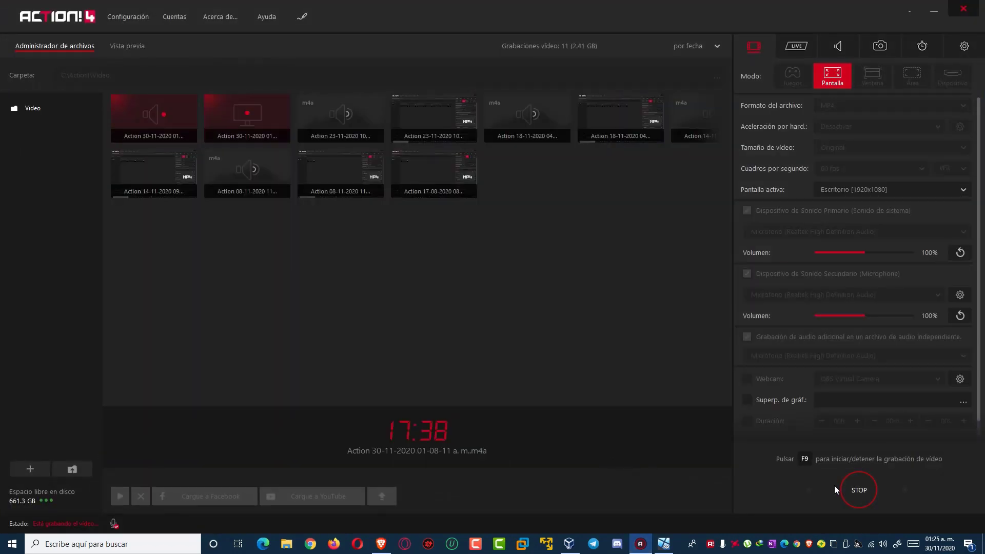